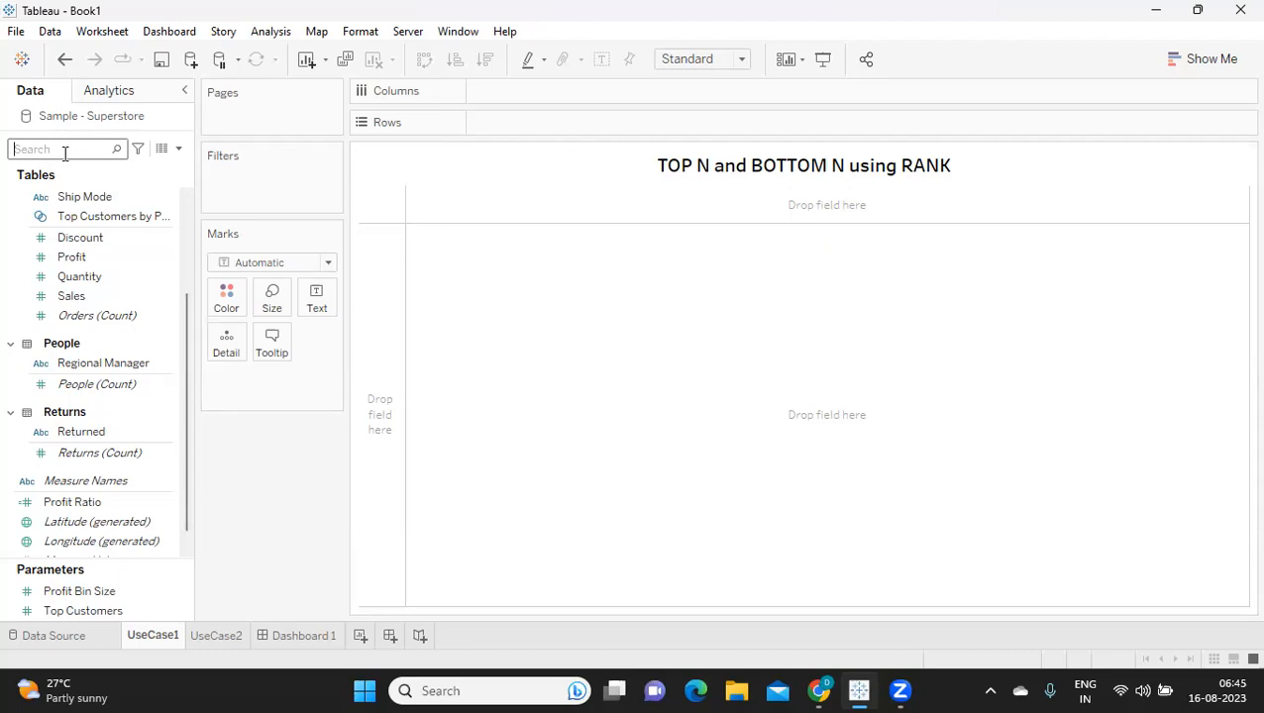
# Start a new set from Customer Name and limit it to the top 10 by sum of Sales
pyautogui.moveTo(99, 216); pyautogui.dragTo(212, 400)
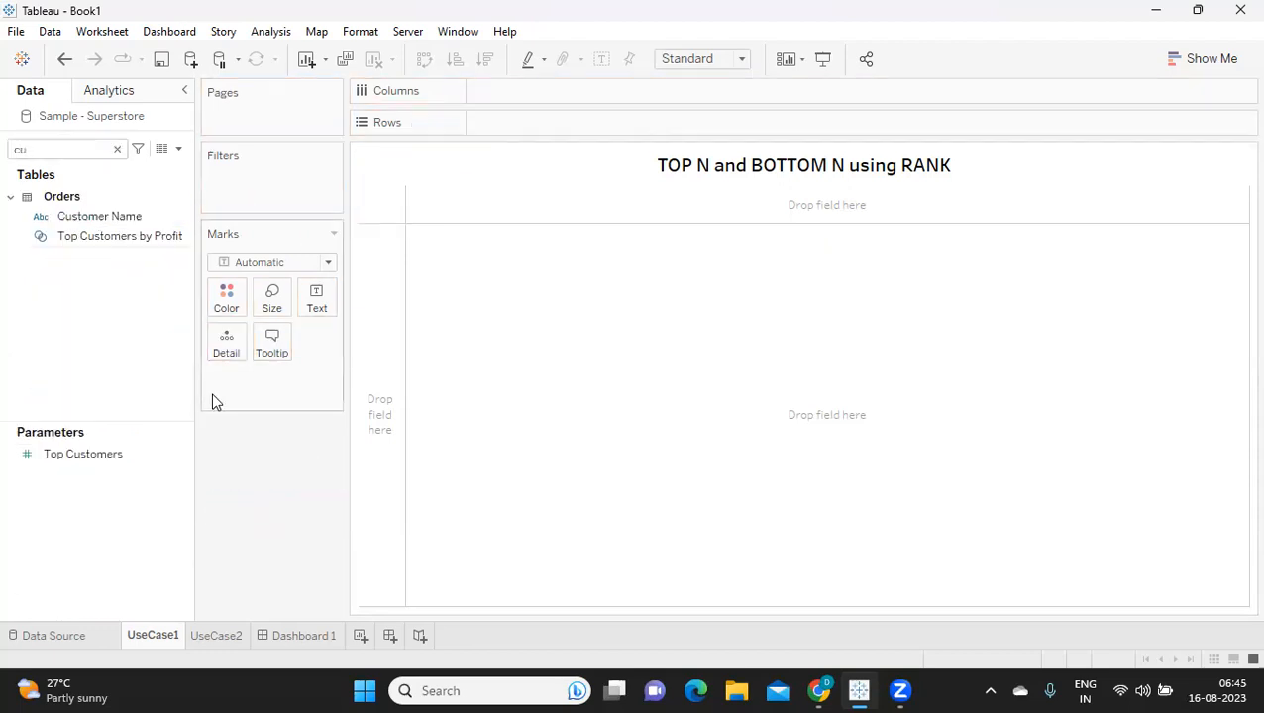
pyautogui.rightClick(182, 220)
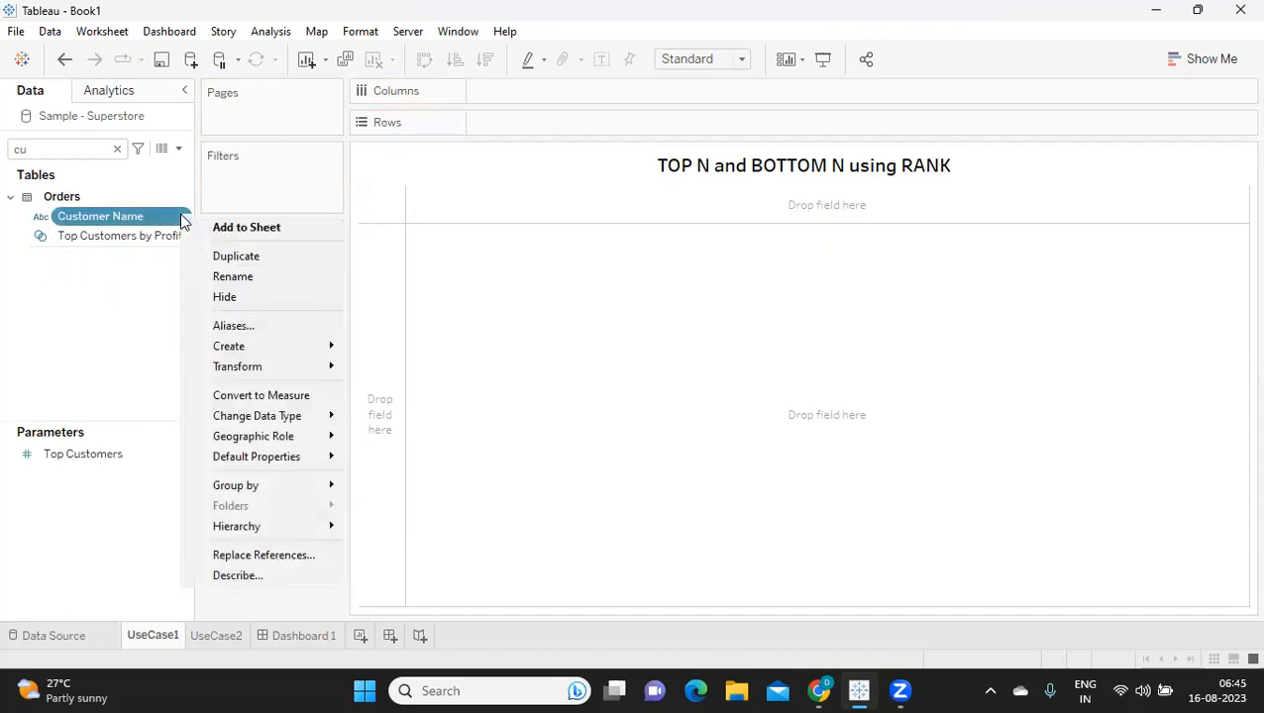
pyautogui.moveTo(244, 344)
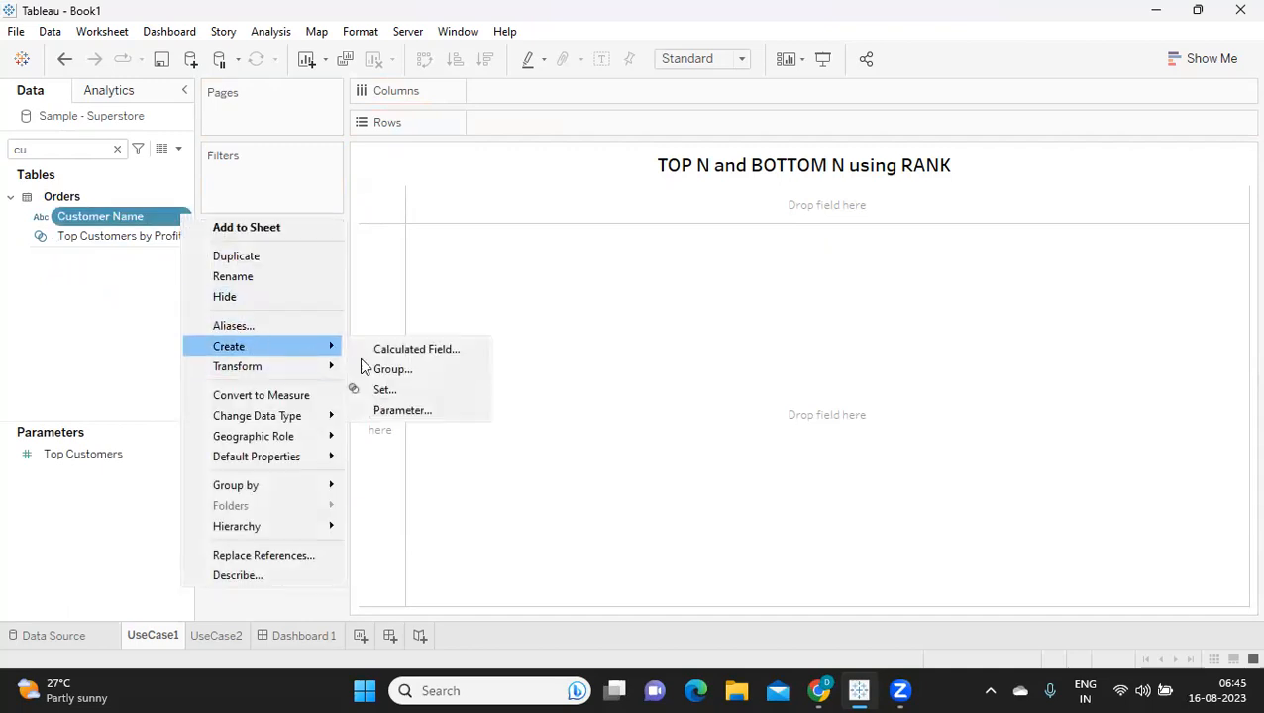
pyautogui.click(471, 392)
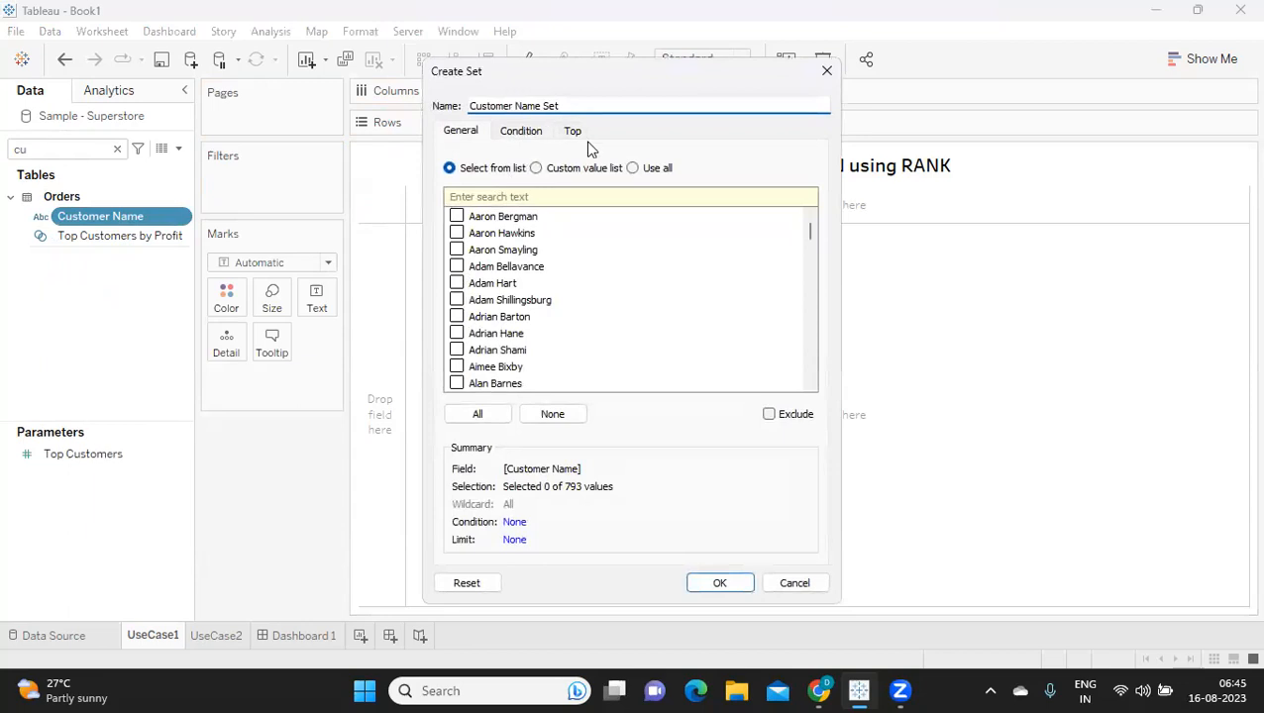
pyautogui.click(575, 133)
pyautogui.click(449, 178)
pyautogui.click(506, 226)
pyautogui.write('sales')
pyautogui.click(505, 260)
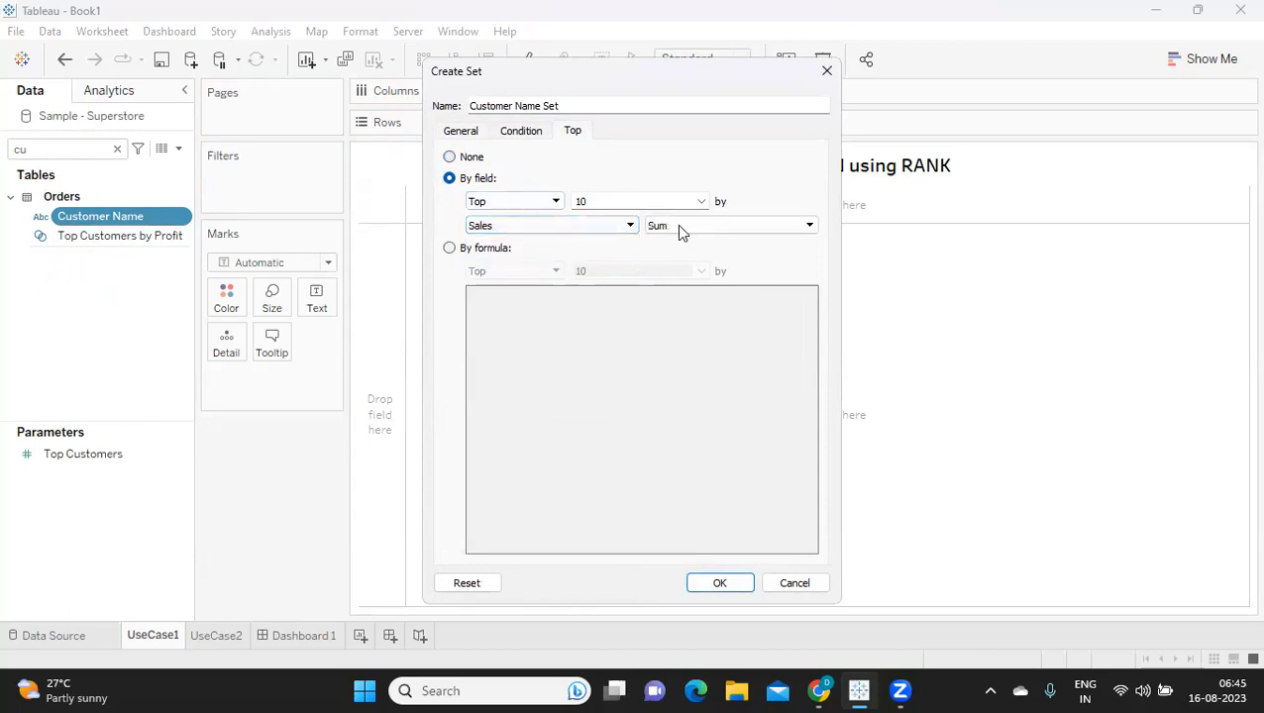
pyautogui.moveTo(601, 199); pyautogui.dragTo(562, 197)
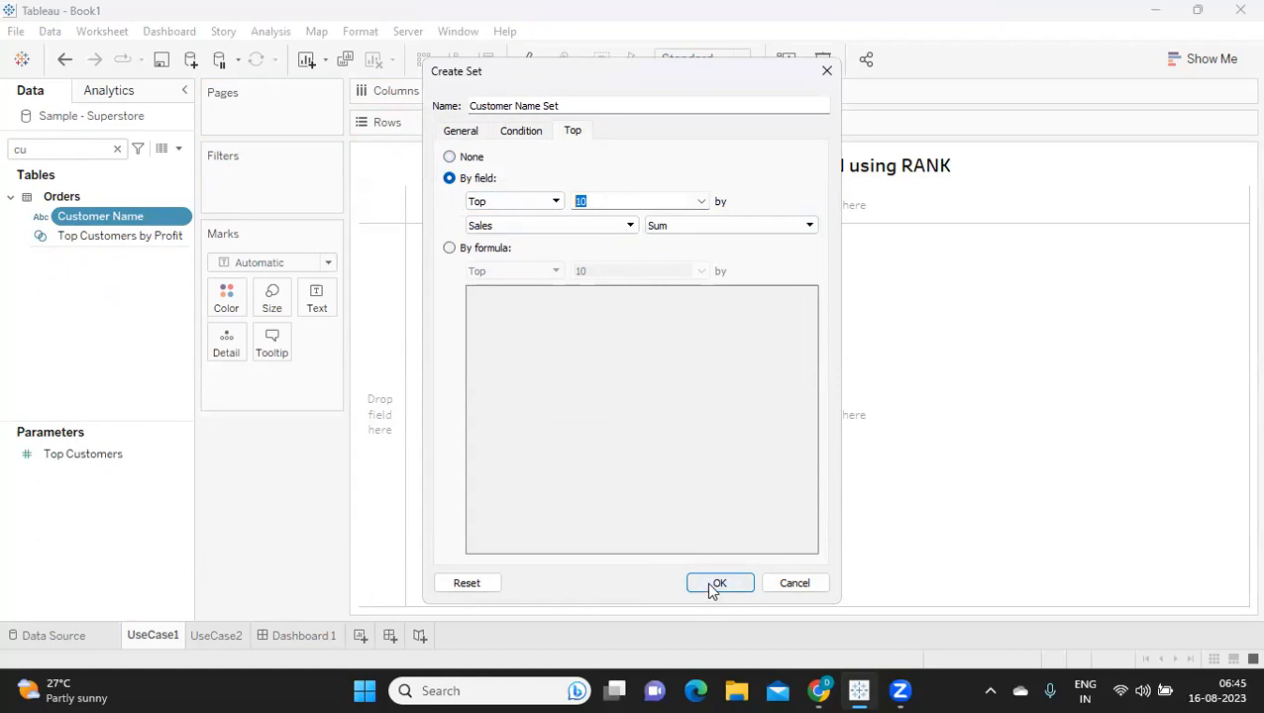
# Name the new set Customer Name Top Set and create it
pyautogui.click(546, 111)
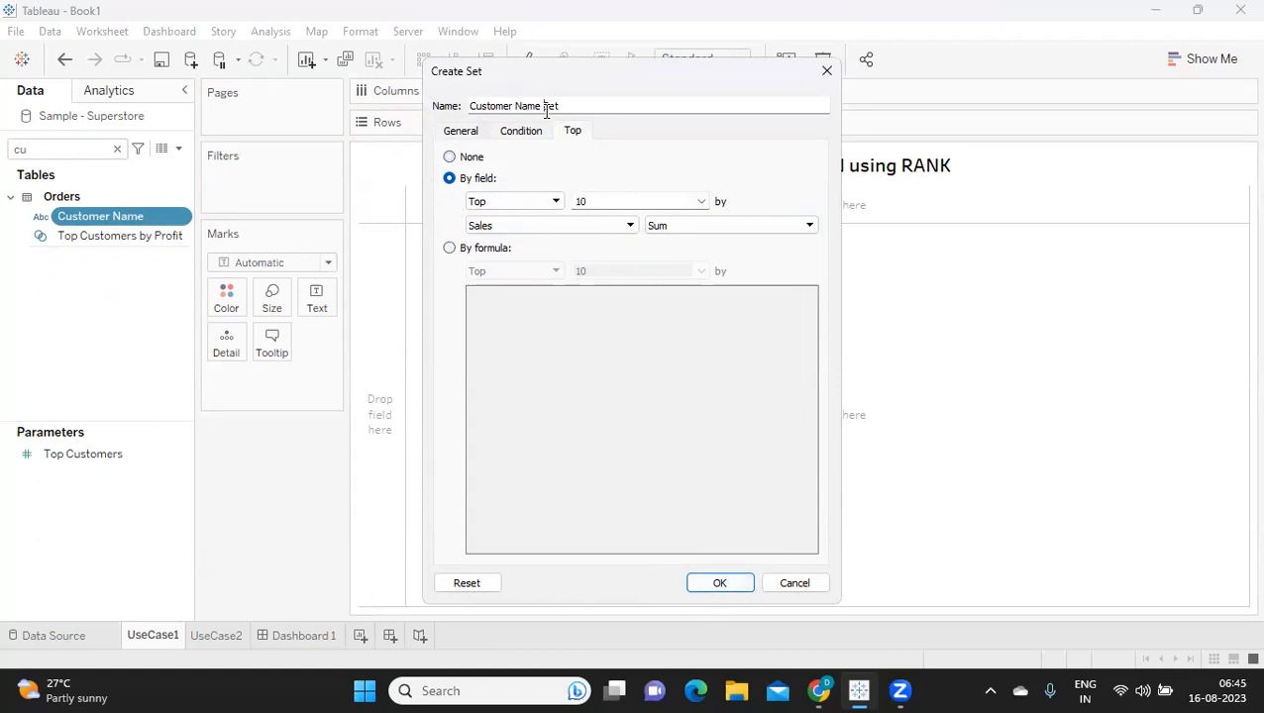
pyautogui.write('Top')
pyautogui.click(719, 584)
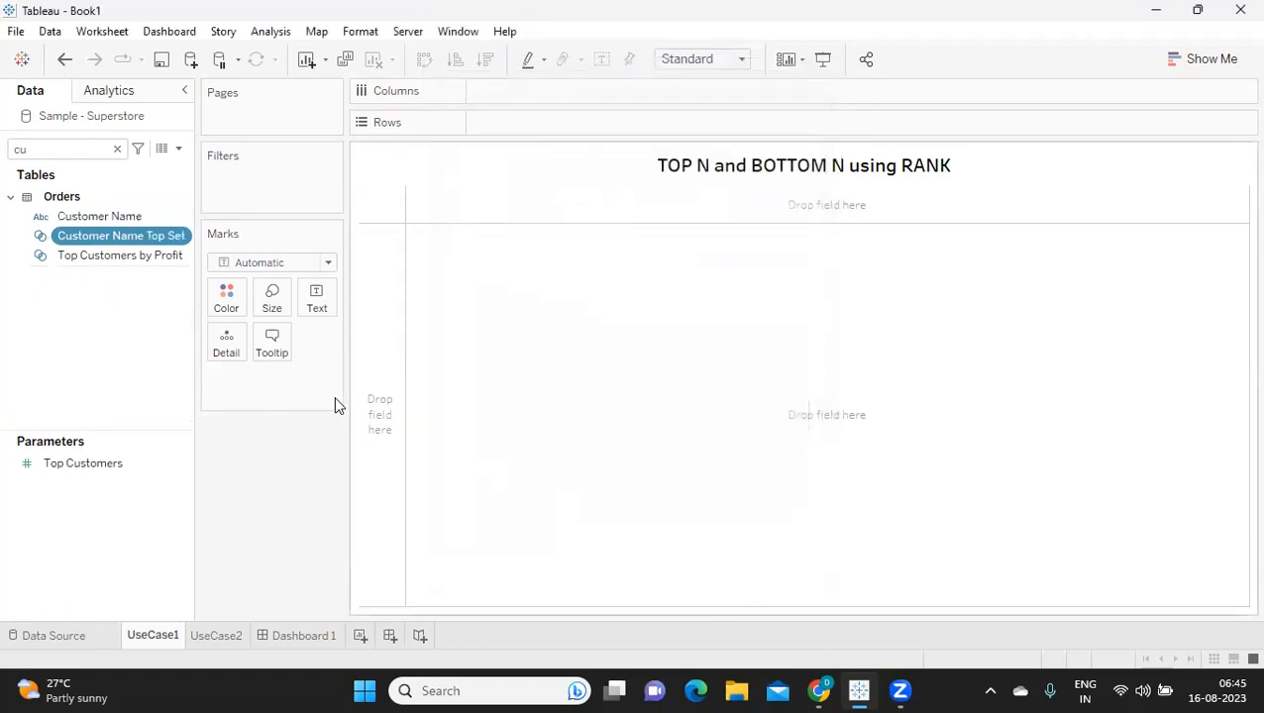
# Duplicate Customer Name Top Set and rename the copy Customer Name Bottom Set
pyautogui.rightClick(181, 235)
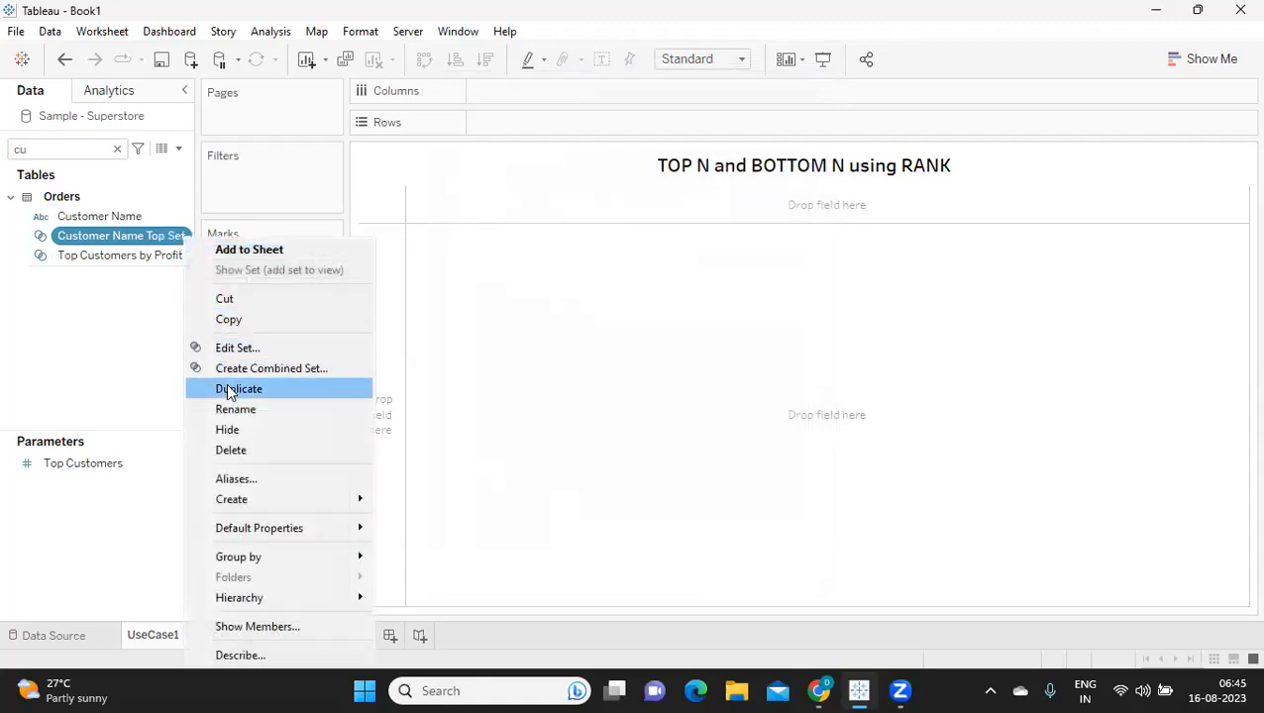
pyautogui.click(233, 389)
pyautogui.rightClick(183, 259)
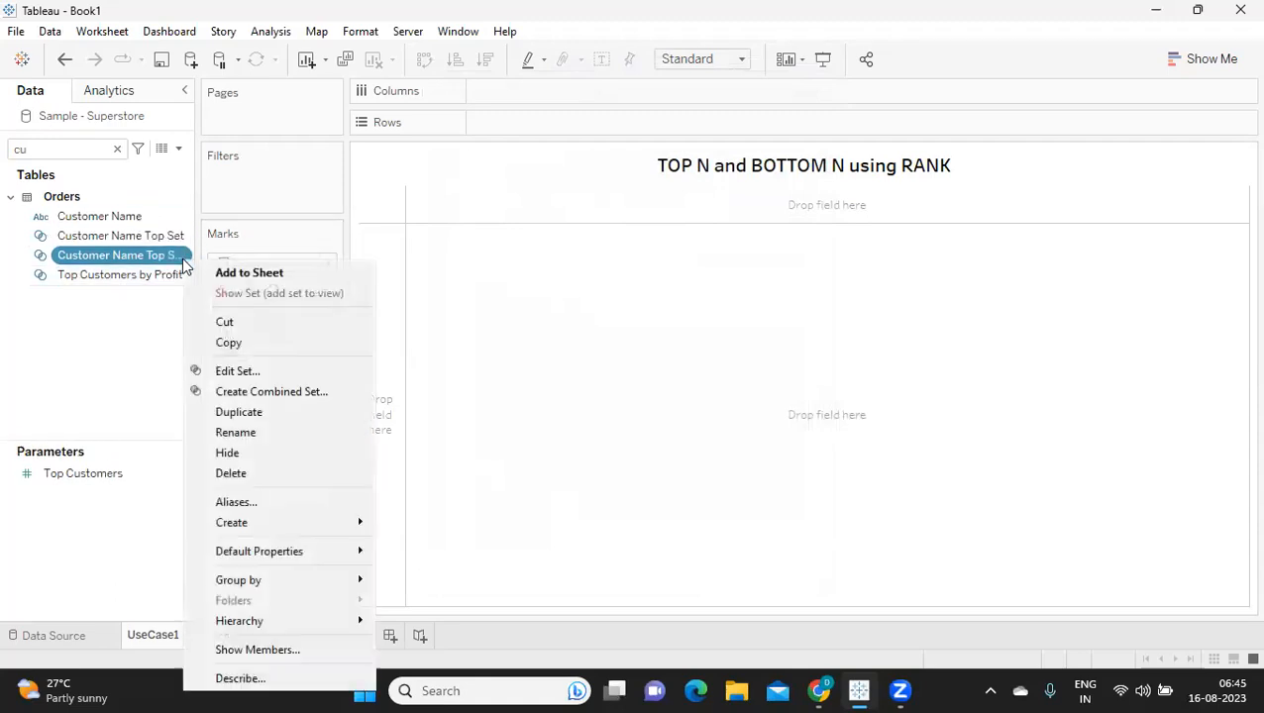
pyautogui.click(226, 373)
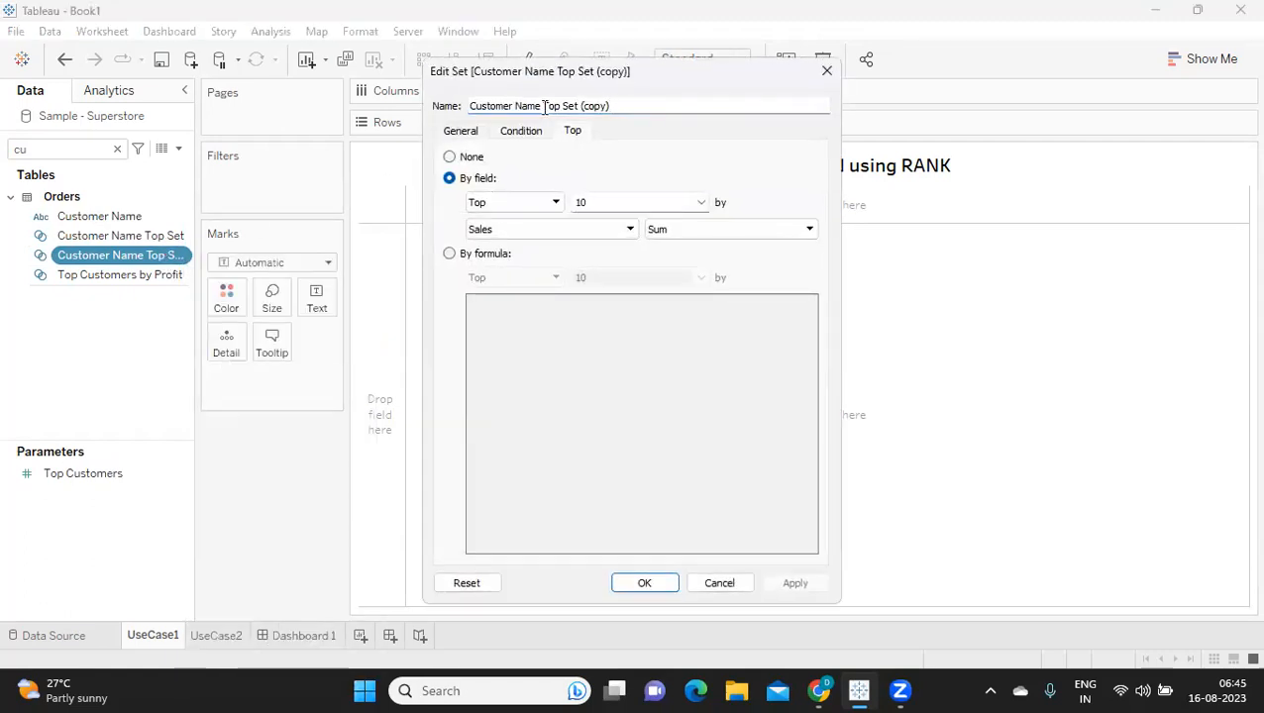
pyautogui.write('Bottom')
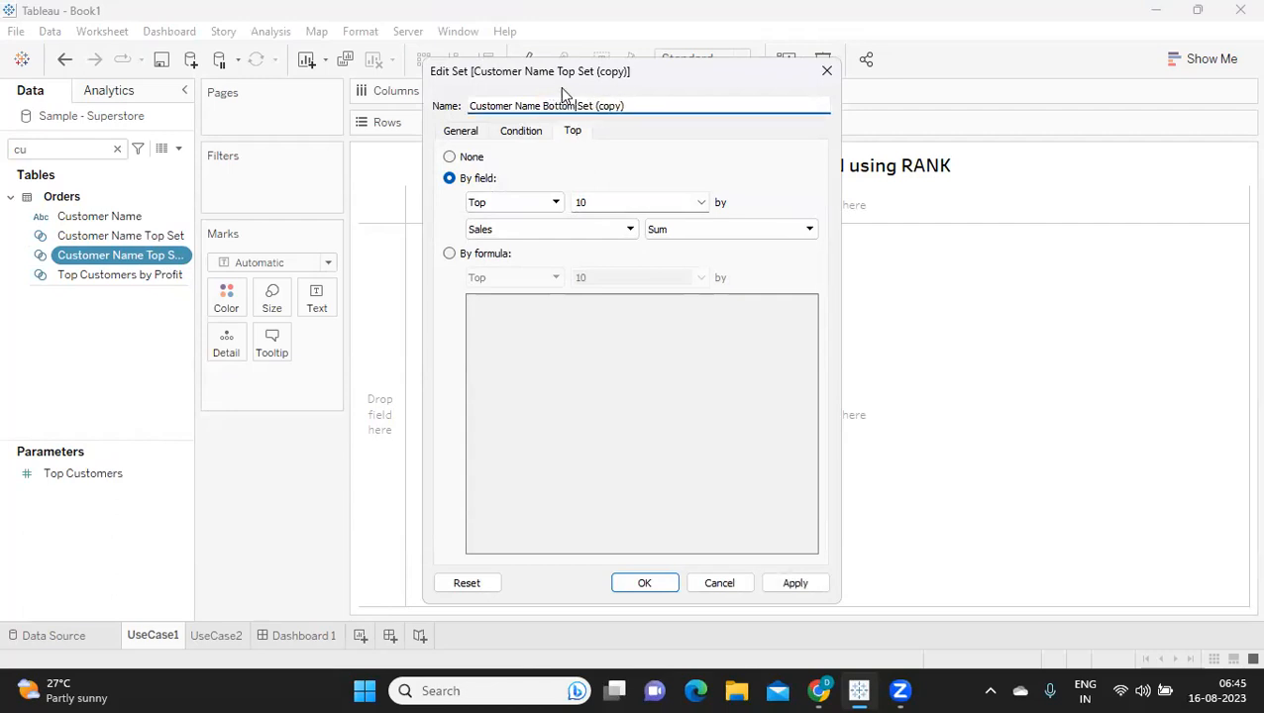
pyautogui.moveTo(644, 109); pyautogui.dragTo(604, 102)
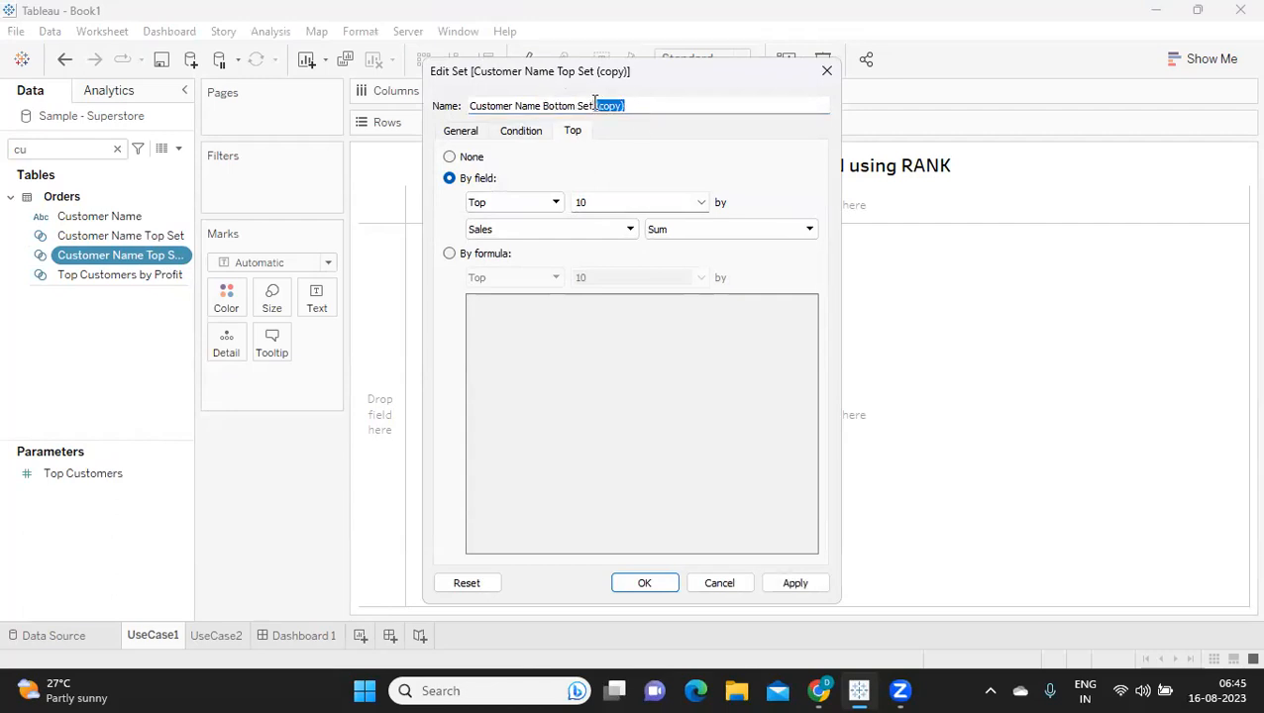
pyautogui.press('BackSpace')
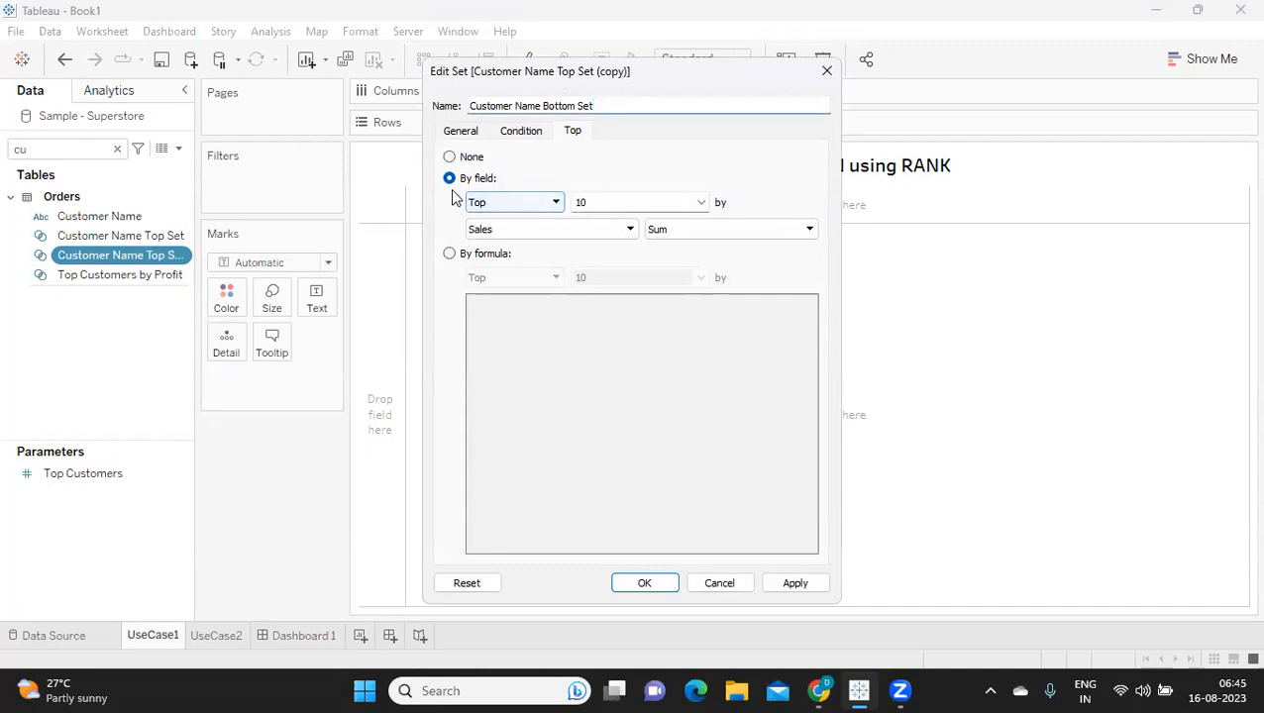
# Switch the Customer Name Bottom Set limit to Bottom and save the set
pyautogui.click(535, 204)
pyautogui.click(511, 229)
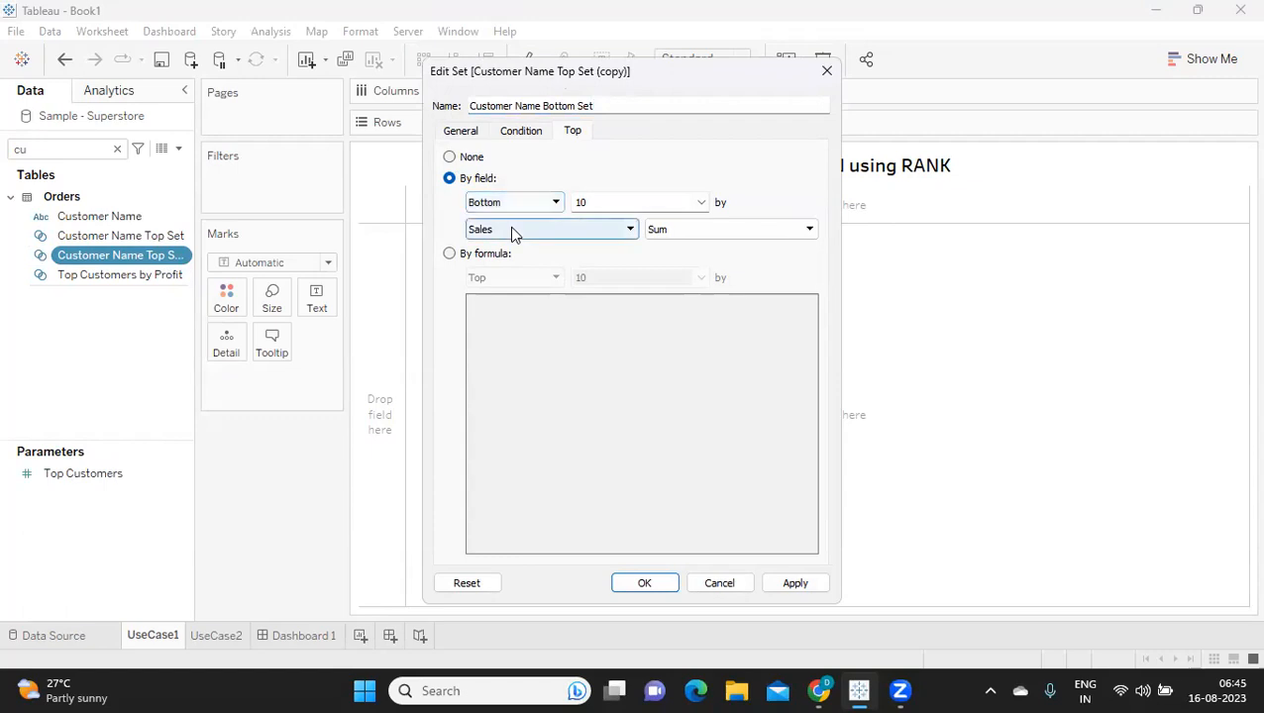
pyautogui.click(793, 584)
pyautogui.click(665, 584)
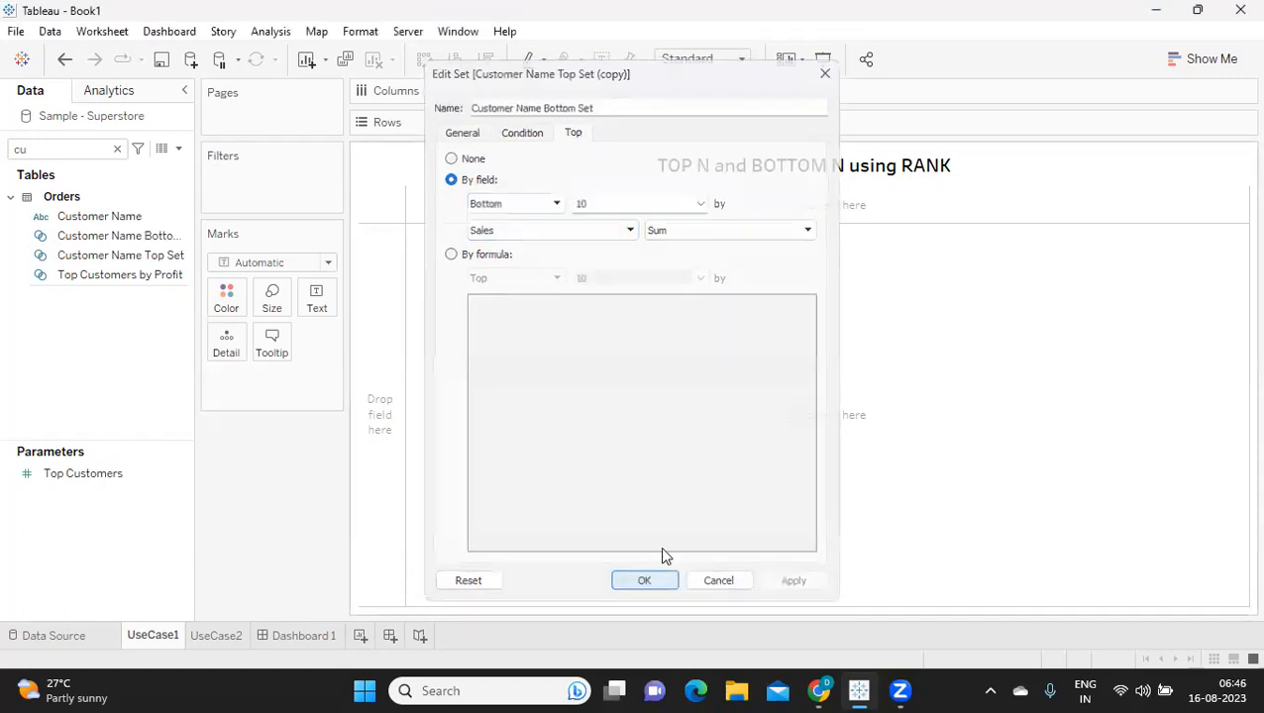
# Combine Customer Name Bottom Set and Customer Name Top Set, with all members of both, into a set named Top NBottomN
pyautogui.moveTo(192, 330); pyautogui.dragTo(265, 323)
pyautogui.click(173, 260)
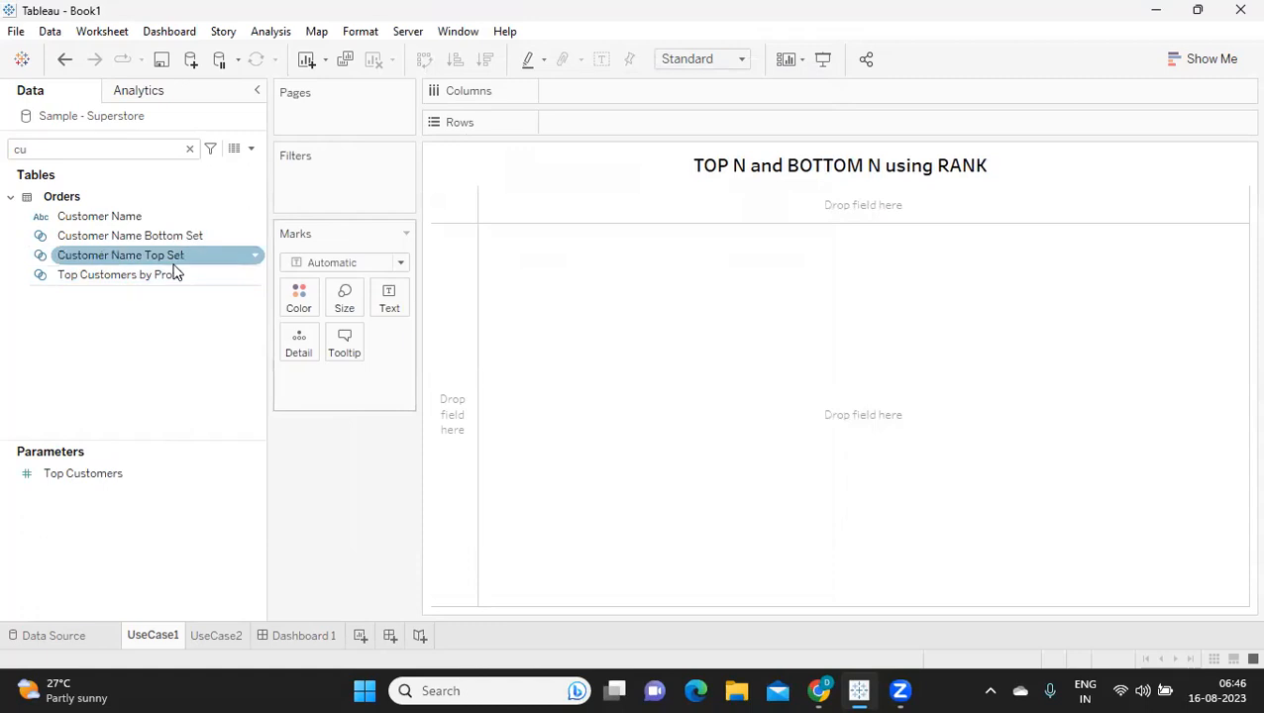
pyautogui.click(218, 239)
pyautogui.keyDown('ctrl'); pyautogui.click(199, 251); pyautogui.keyUp('ctrl')
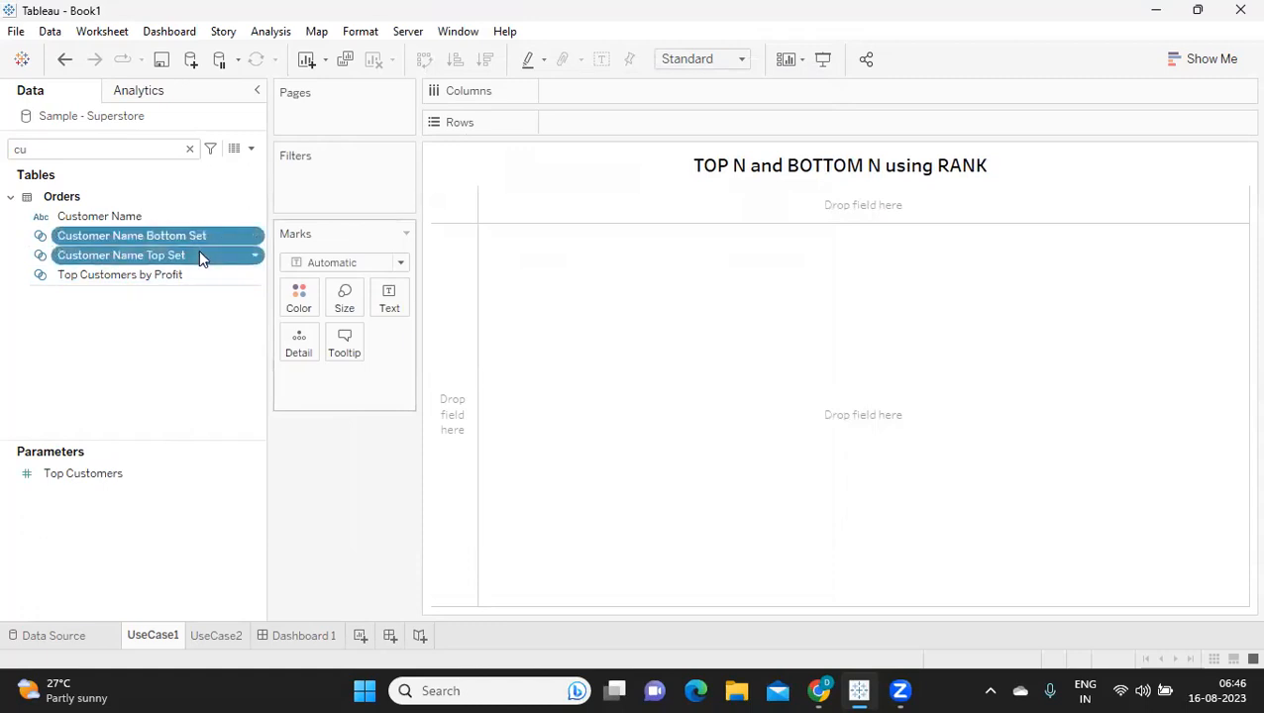
pyautogui.rightClick(198, 255)
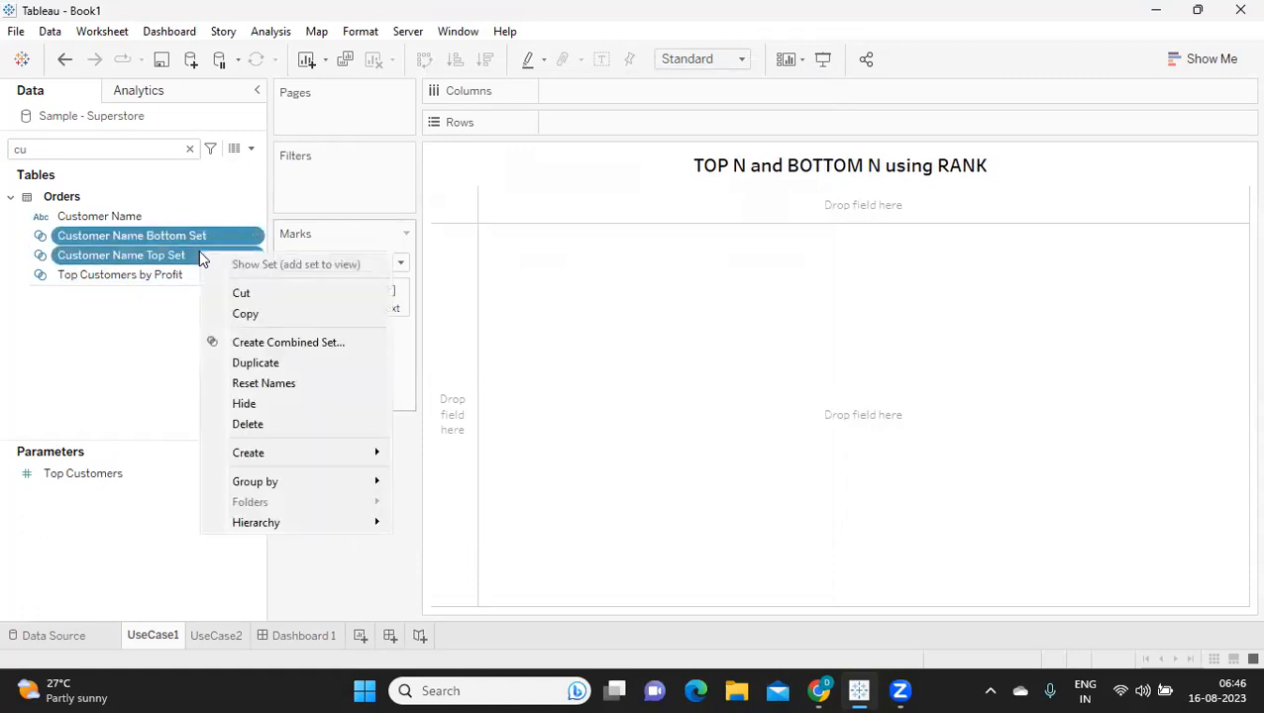
pyautogui.click(280, 344)
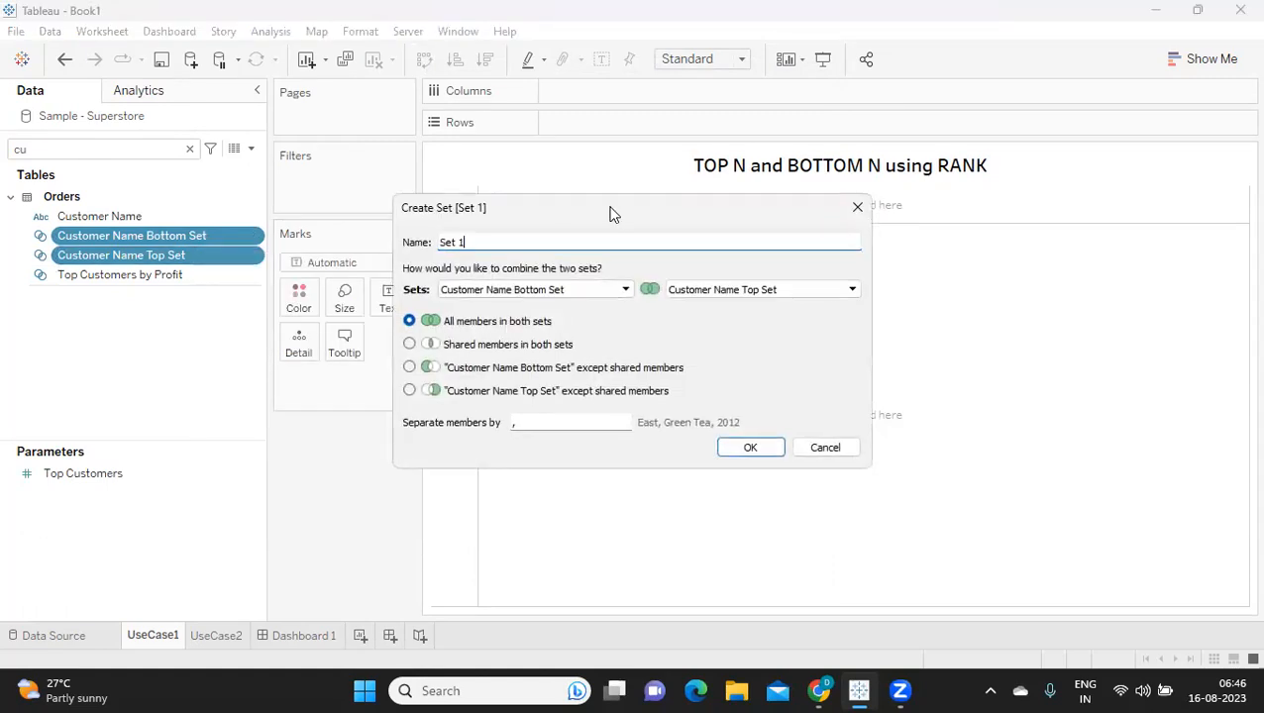
pyautogui.moveTo(611, 214); pyautogui.dragTo(659, 194)
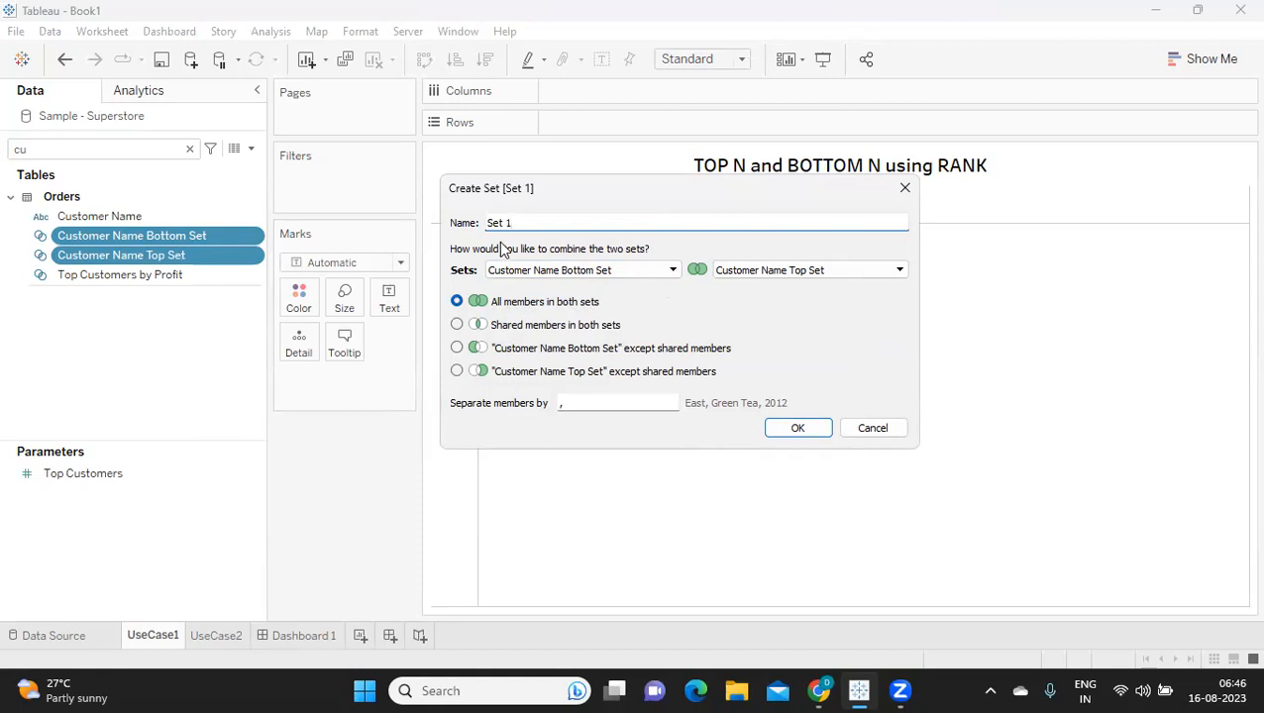
pyautogui.moveTo(525, 223); pyautogui.dragTo(418, 224)
pyautogui.write('Top N')
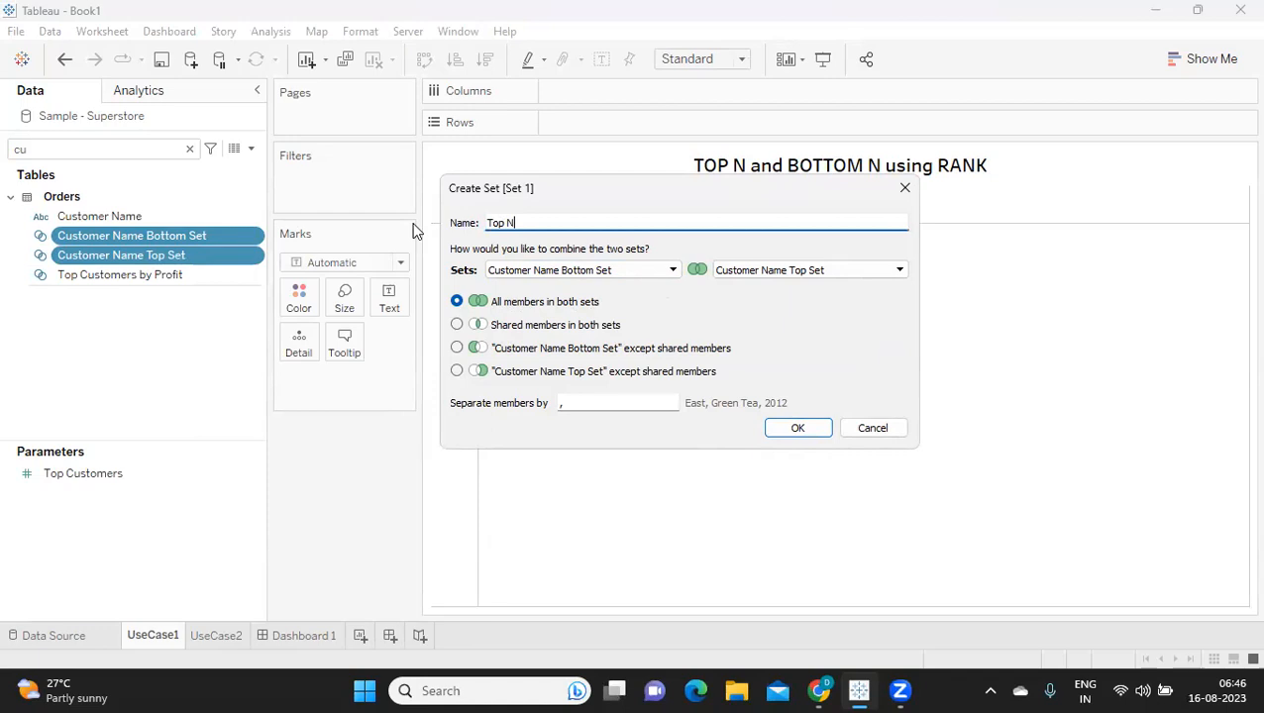
pyautogui.write('BottomN')
pyautogui.click(785, 430)
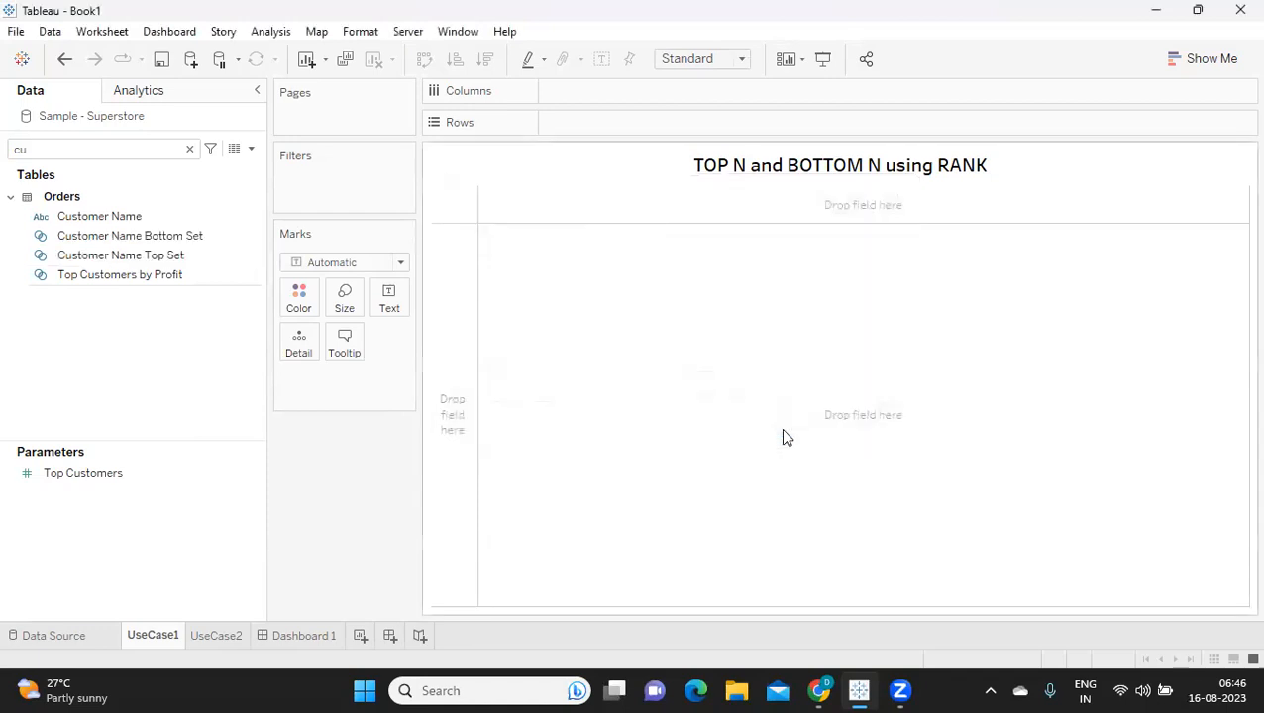
# Place the Top NBottomN set on rows and show the sum of Sales as text
pyautogui.click(190, 149)
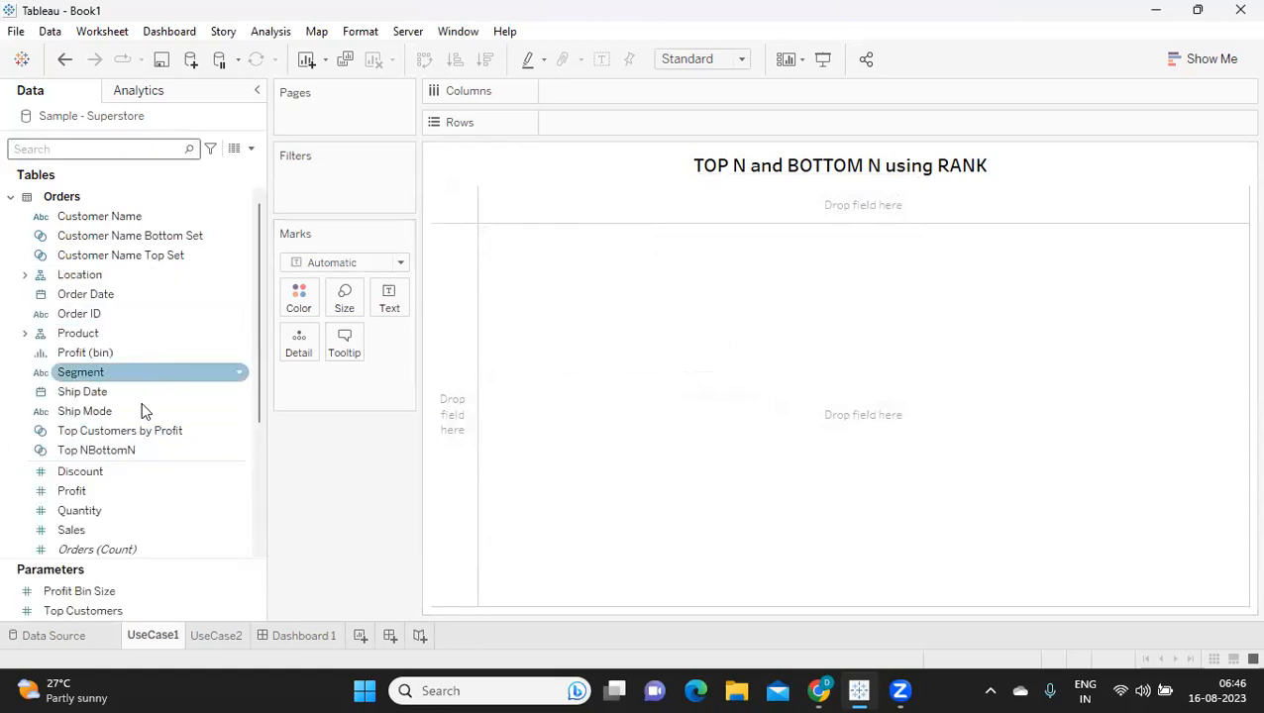
pyautogui.moveTo(123, 451); pyautogui.dragTo(644, 125)
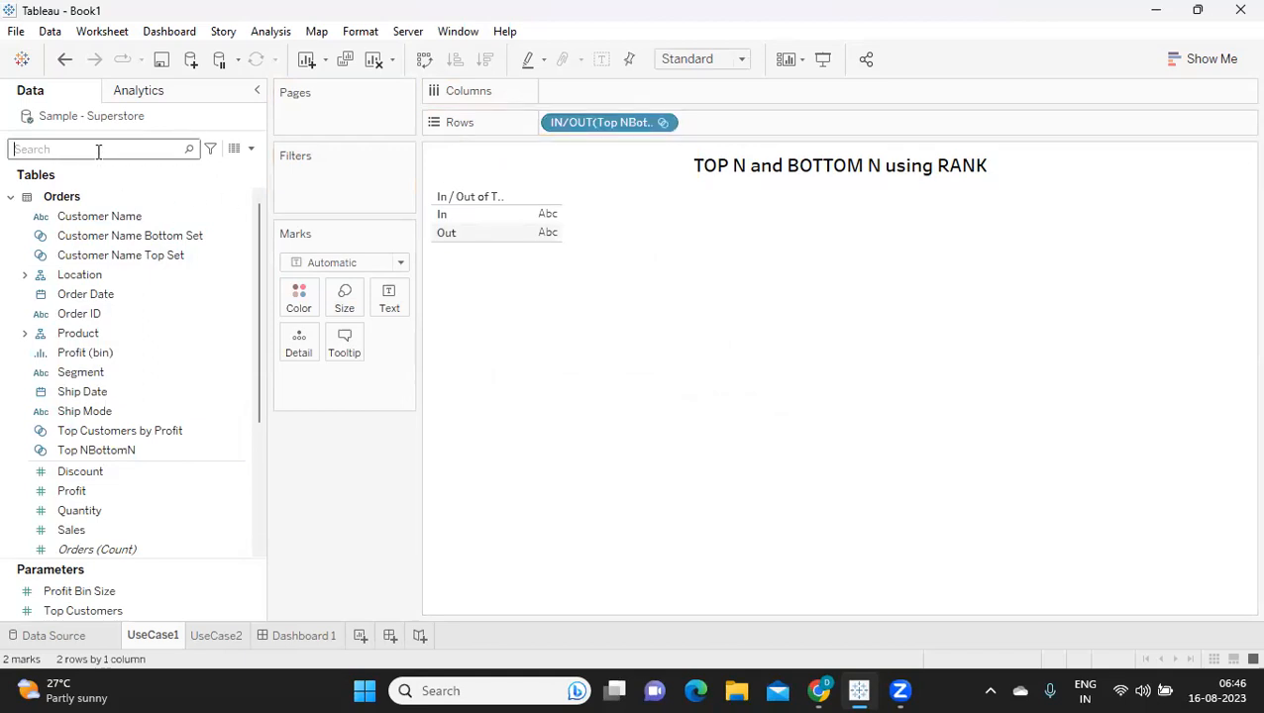
pyautogui.write('sa')
pyautogui.moveTo(84, 230); pyautogui.dragTo(372, 299)
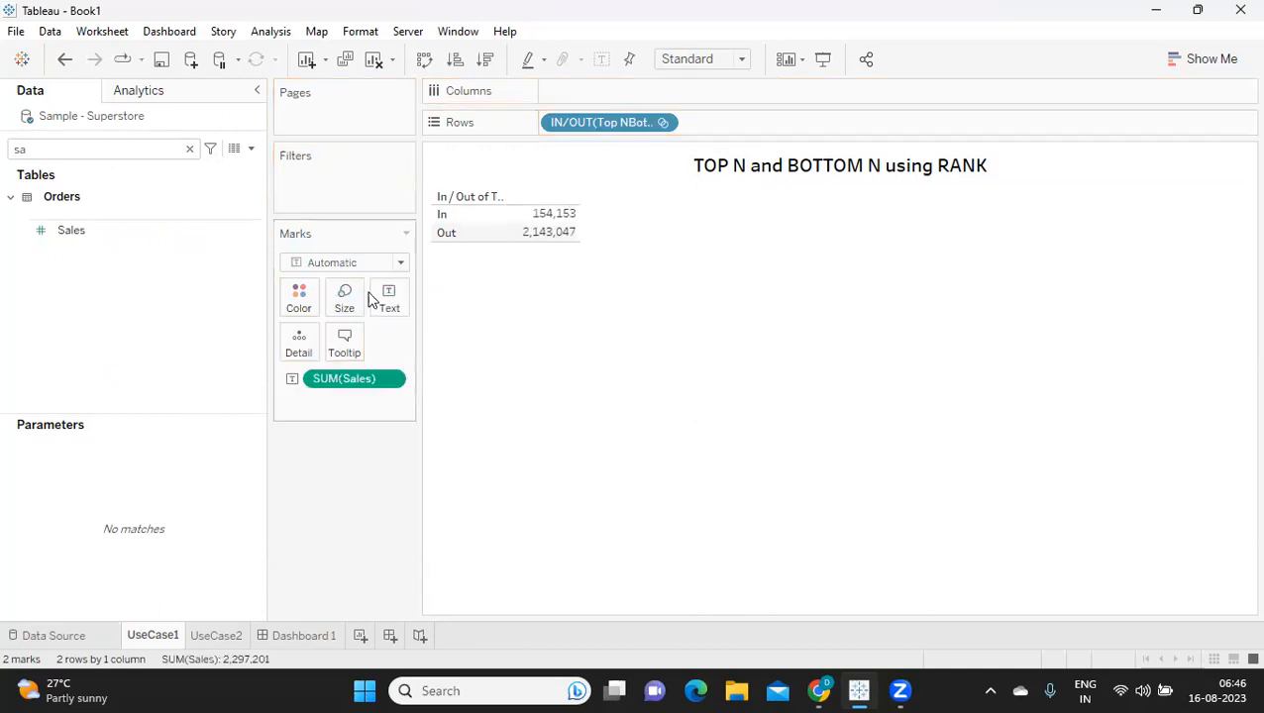
# Show the individual members of the Top NBottomN set and sort them by Sales in descending order
pyautogui.click(661, 121)
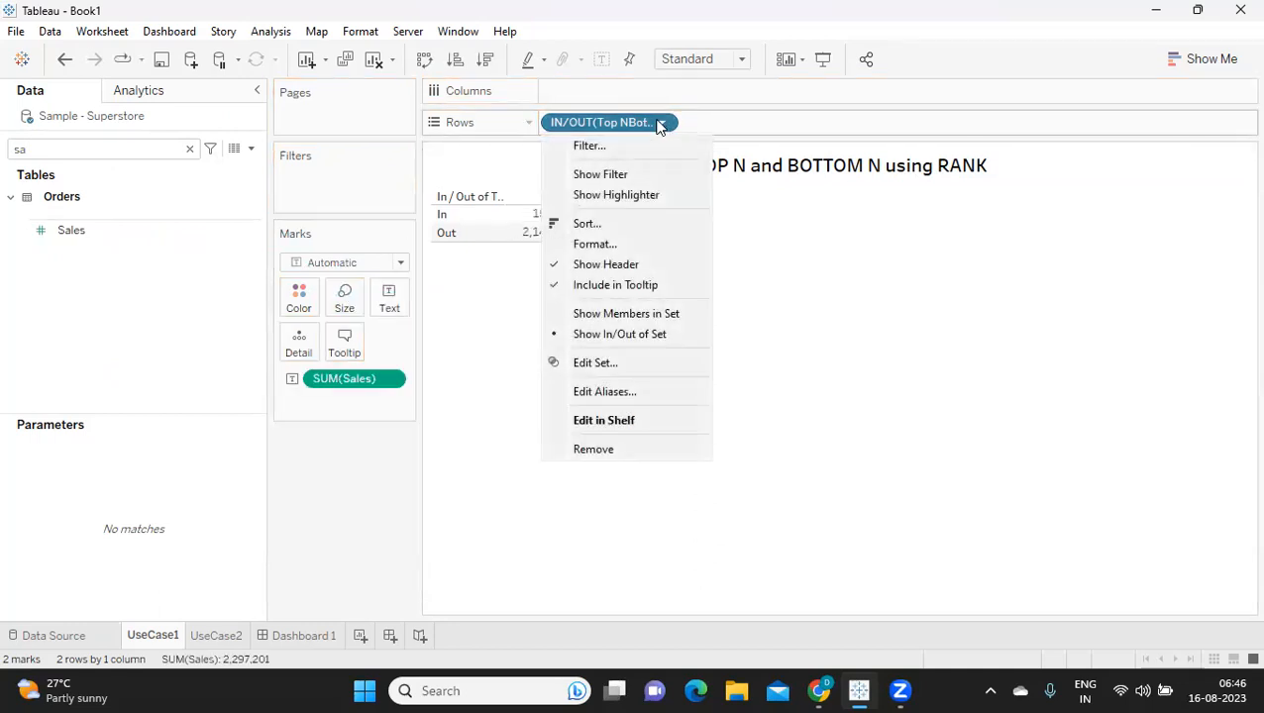
pyautogui.click(631, 312)
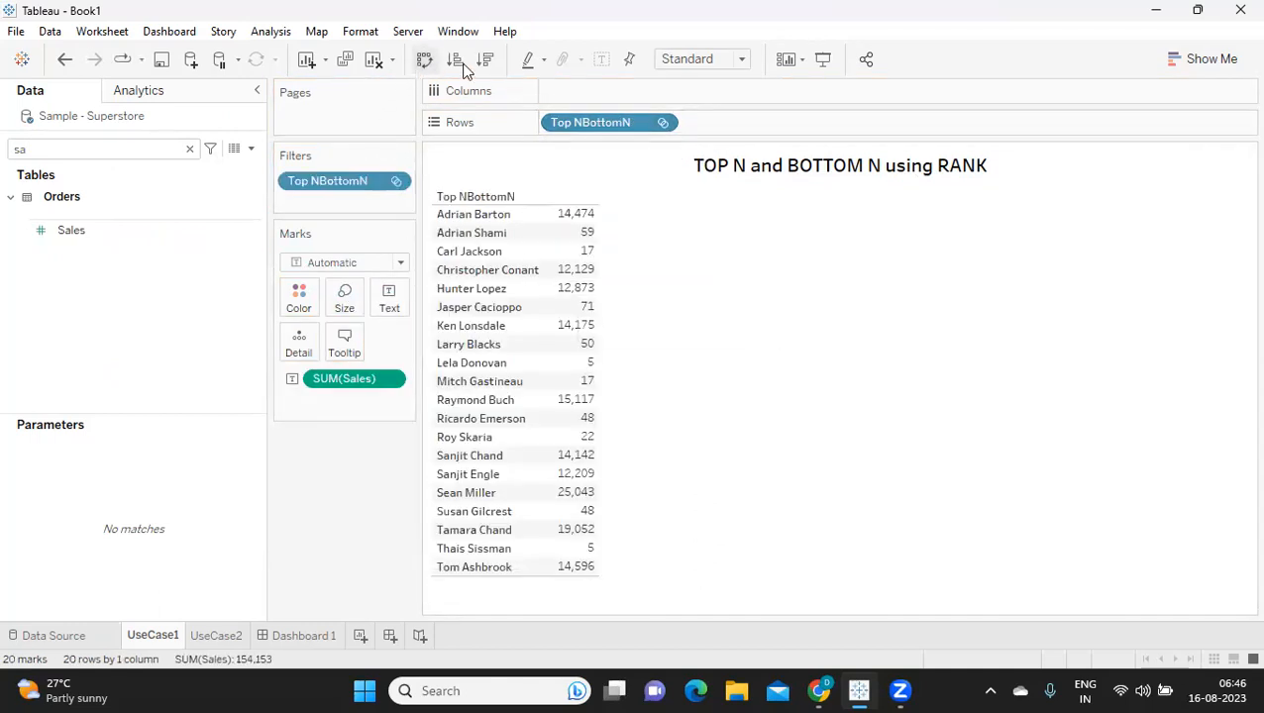
pyautogui.click(482, 60)
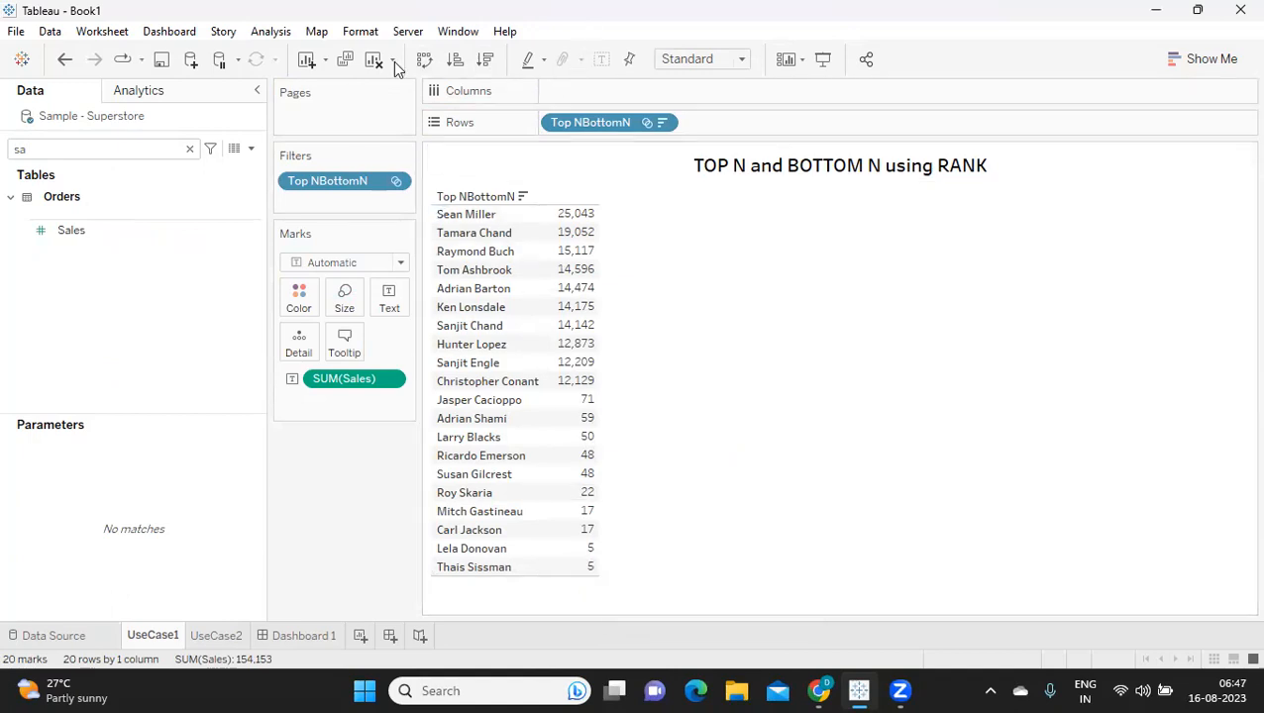
# Clear the sheet by removing Sales and the Top NBottomN set from the view and filters
pyautogui.moveTo(345, 377); pyautogui.dragTo(312, 434)
pyautogui.moveTo(327, 180); pyautogui.dragTo(319, 428)
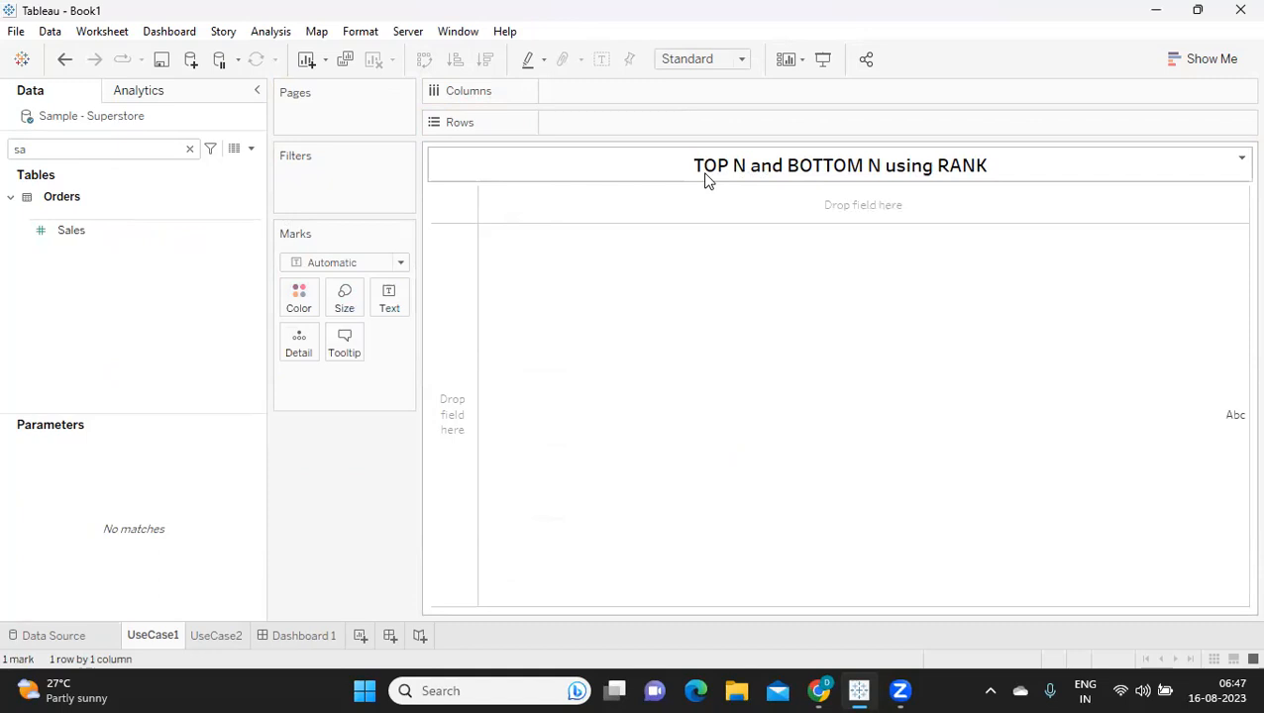
# List Customer Name on rows with the sum of Sales as text, sorted by Sales in descending order
pyautogui.click(187, 149)
pyautogui.moveTo(110, 220); pyautogui.dragTo(604, 120)
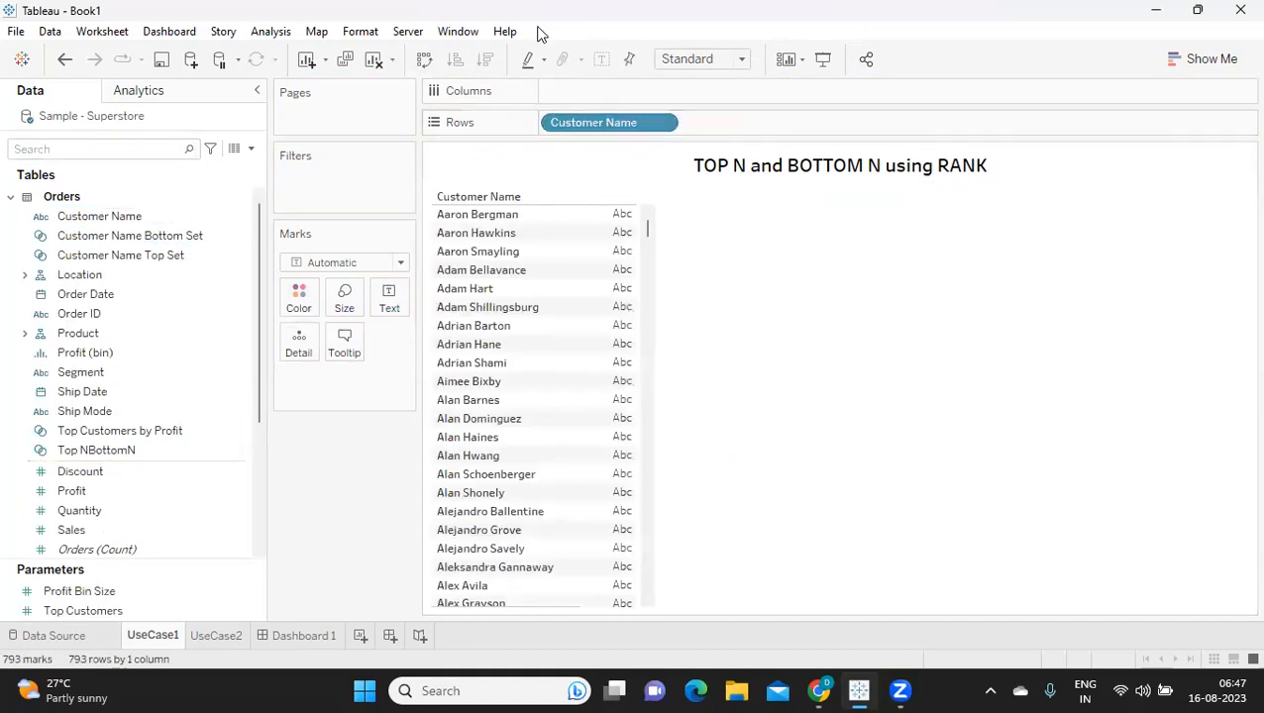
pyautogui.click(102, 149)
pyautogui.write('sa')
pyautogui.click(68, 234)
pyautogui.moveTo(69, 241); pyautogui.dragTo(381, 303)
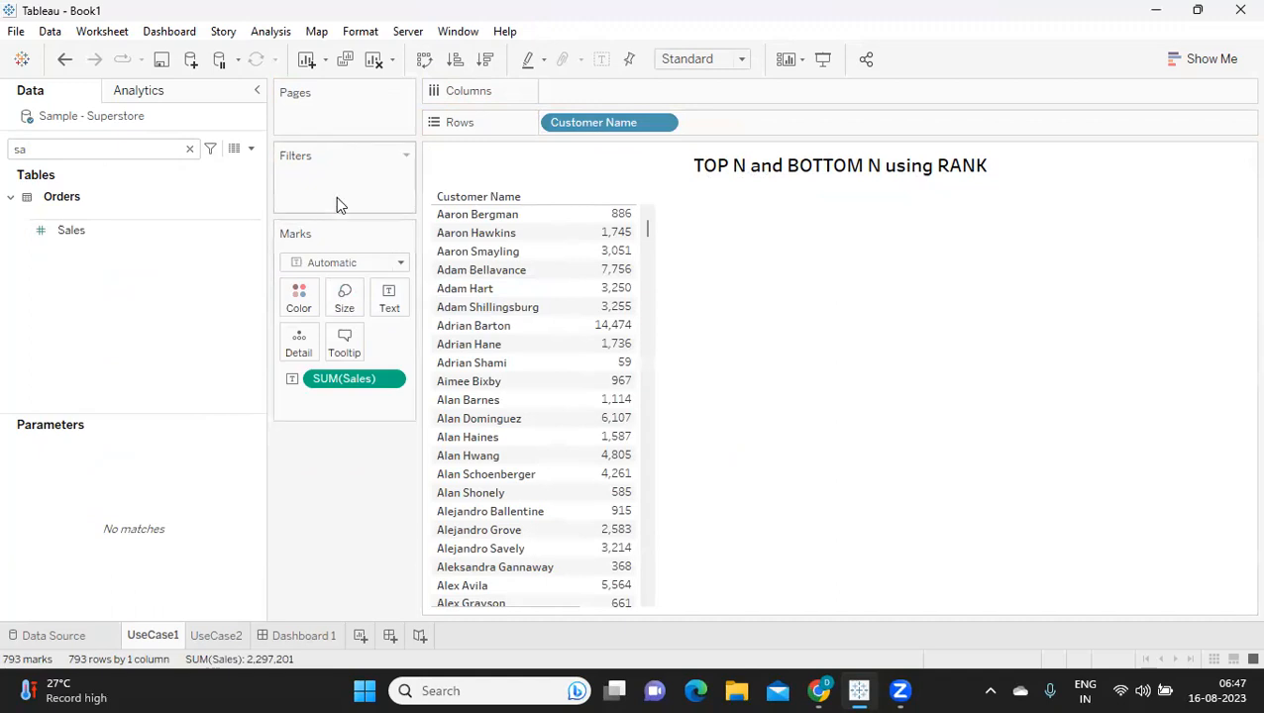
pyautogui.click(484, 59)
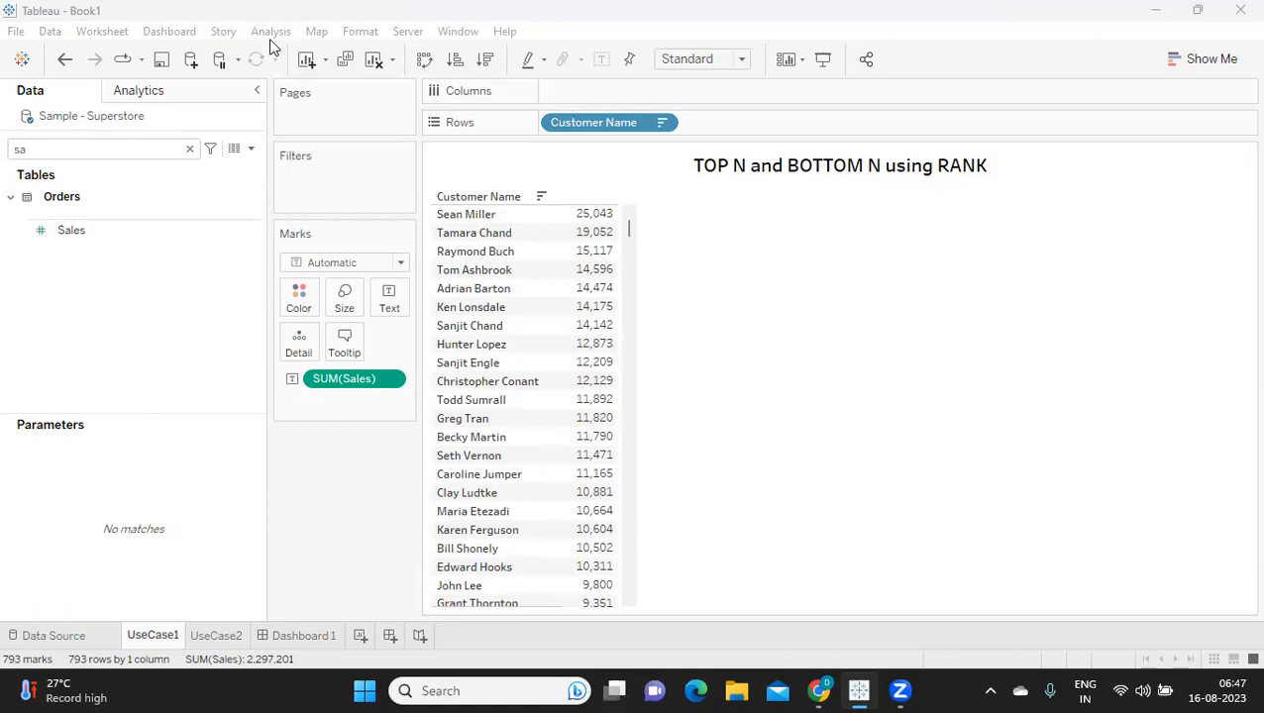
# Create a calculated field named Rank with the formula RANK(SUM([Sales]),'desc')
pyautogui.click(255, 148)
pyautogui.click(215, 170)
pyautogui.write('Ra')
pyautogui.click(749, 302)
pyautogui.write('rank')
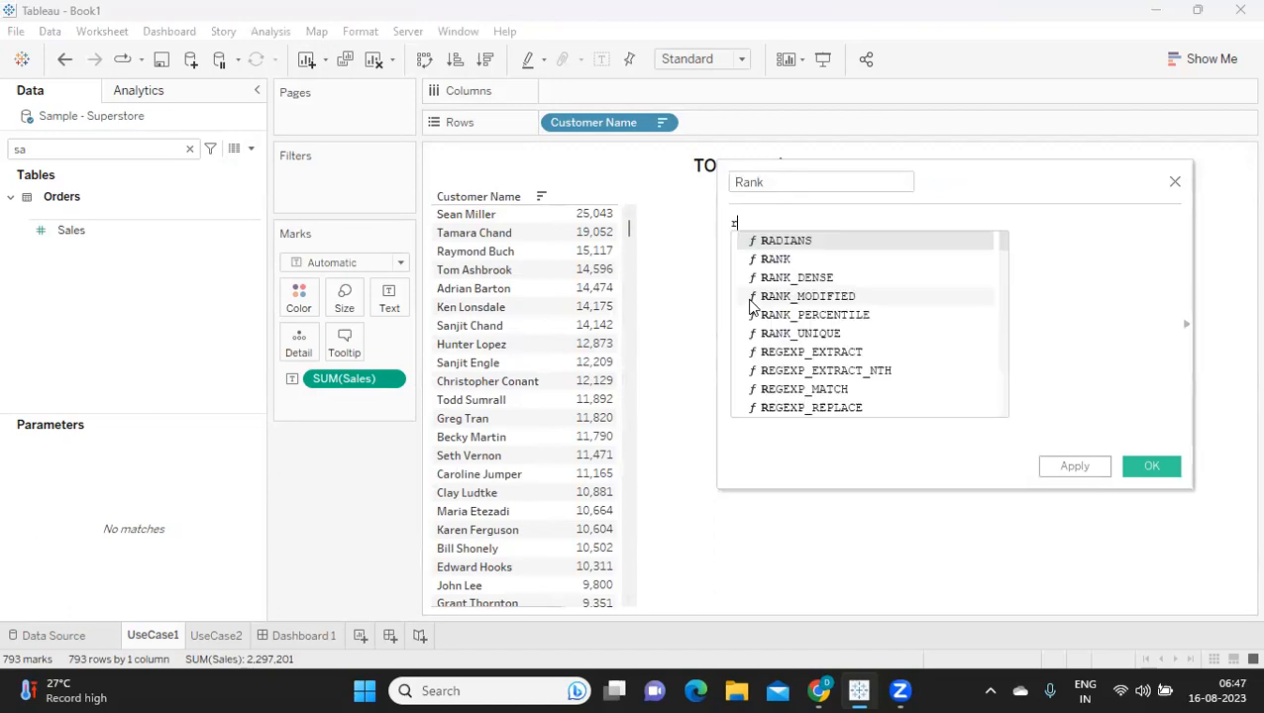
pyautogui.press('Return')
pyautogui.write('sum')
pyautogui.press('Return')
pyautogui.write('sa')
pyautogui.press('Return')
pyautogui.write(", 'desc'")
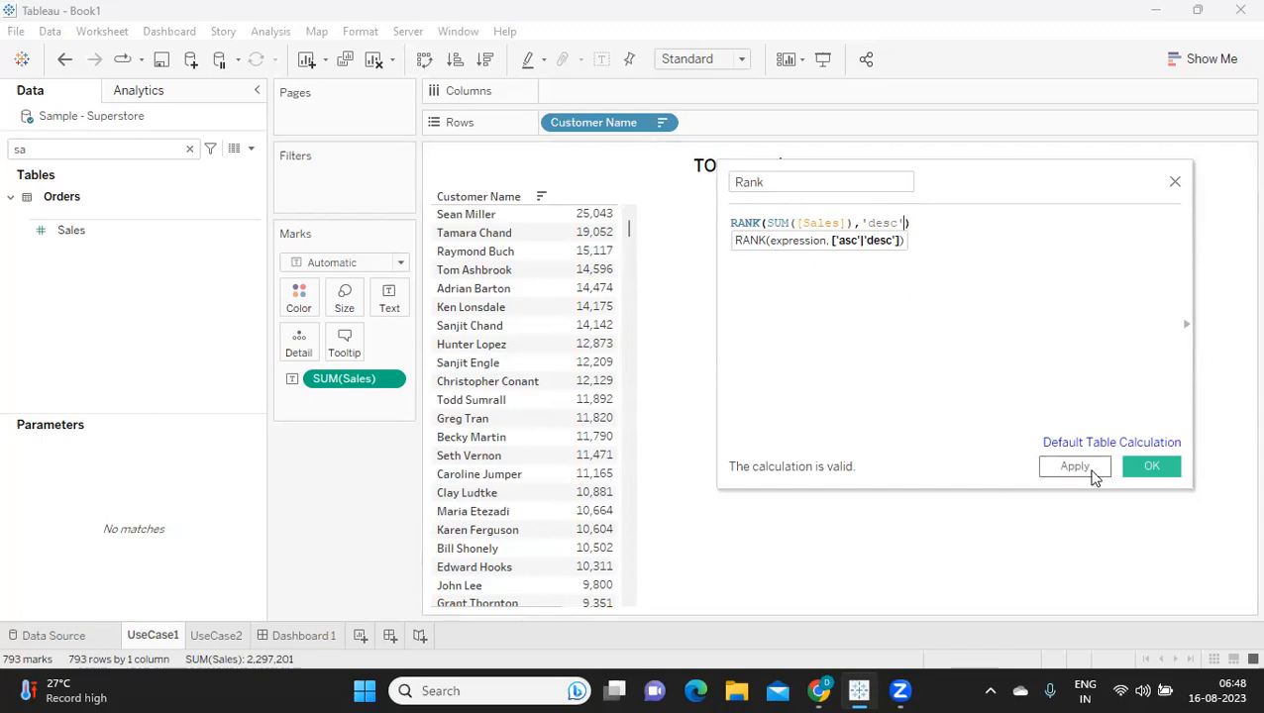
pyautogui.click(1095, 471)
pyautogui.click(1149, 465)
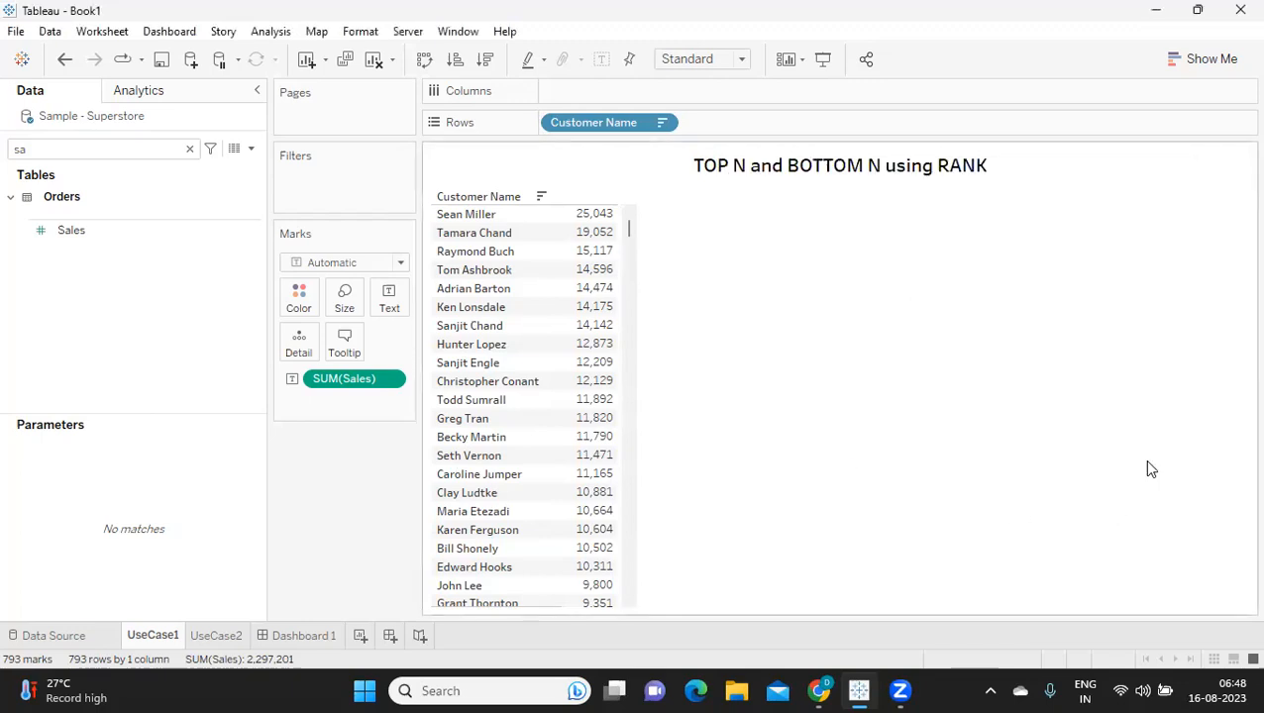
# Add the Rank calculation to rows after Customer Name and make it discrete
pyautogui.click(188, 148)
pyautogui.write('ra')
pyautogui.moveTo(93, 234); pyautogui.dragTo(762, 130)
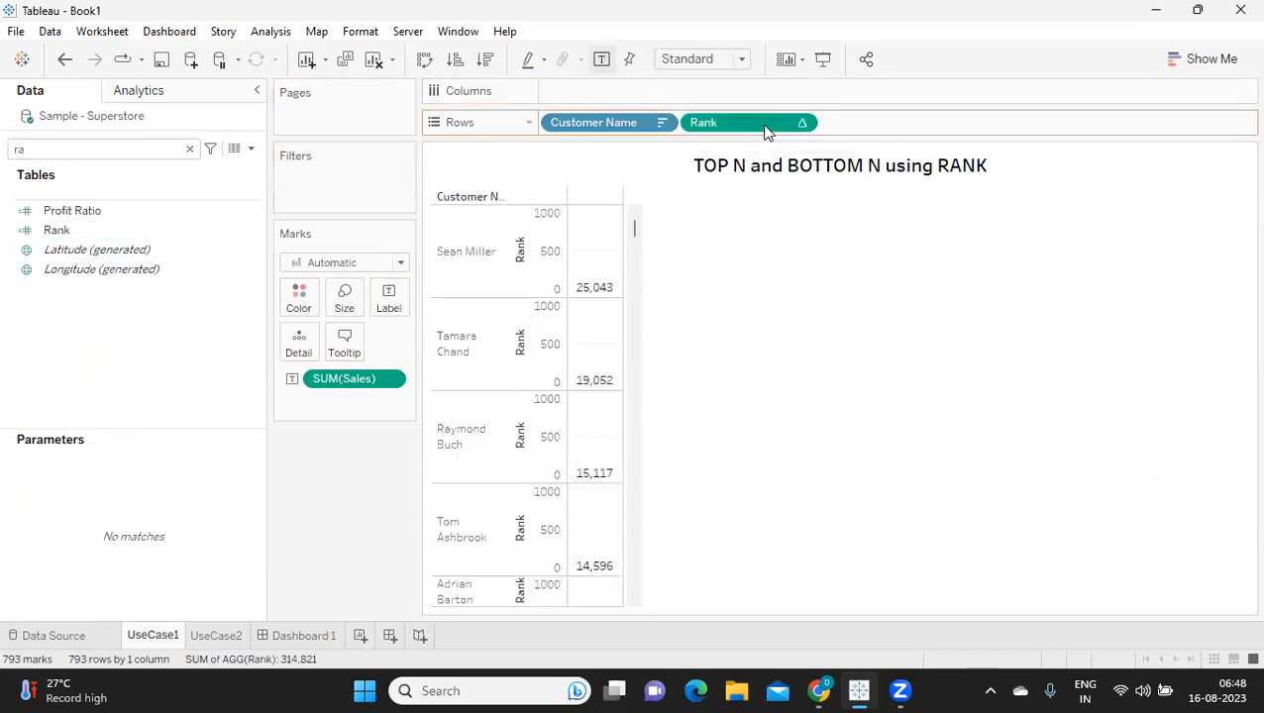
pyautogui.click(802, 123)
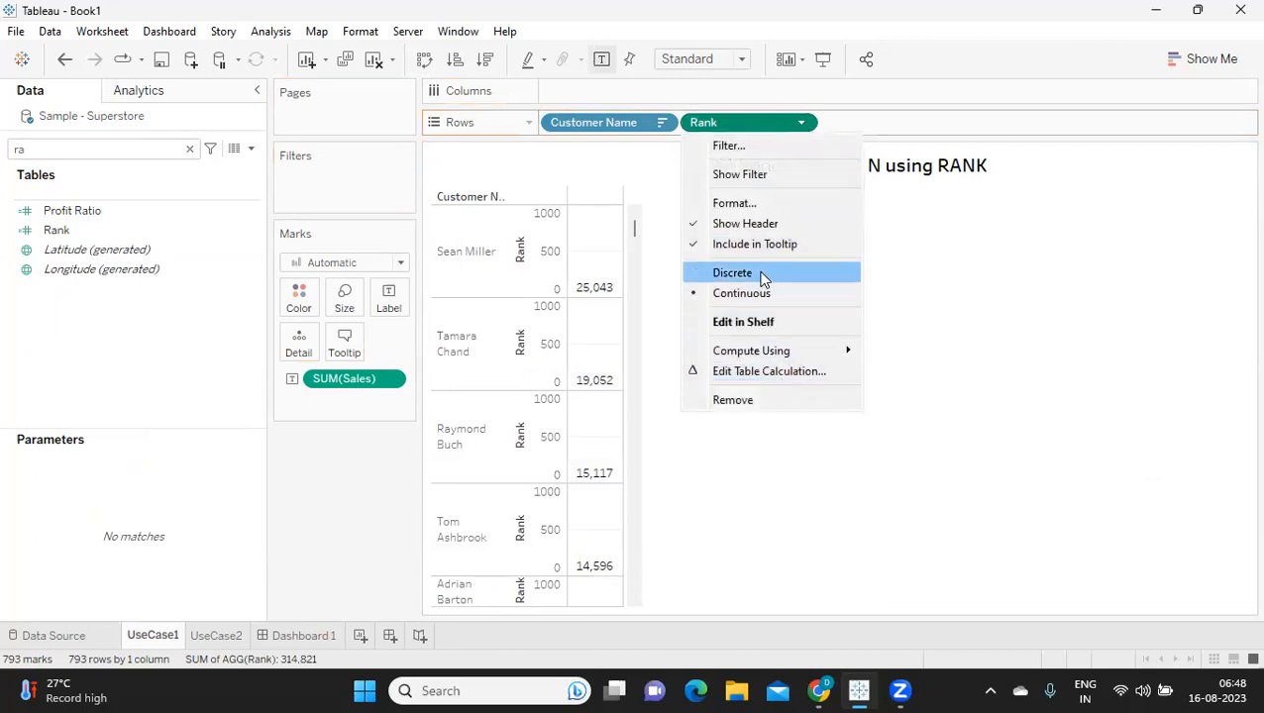
pyautogui.click(762, 277)
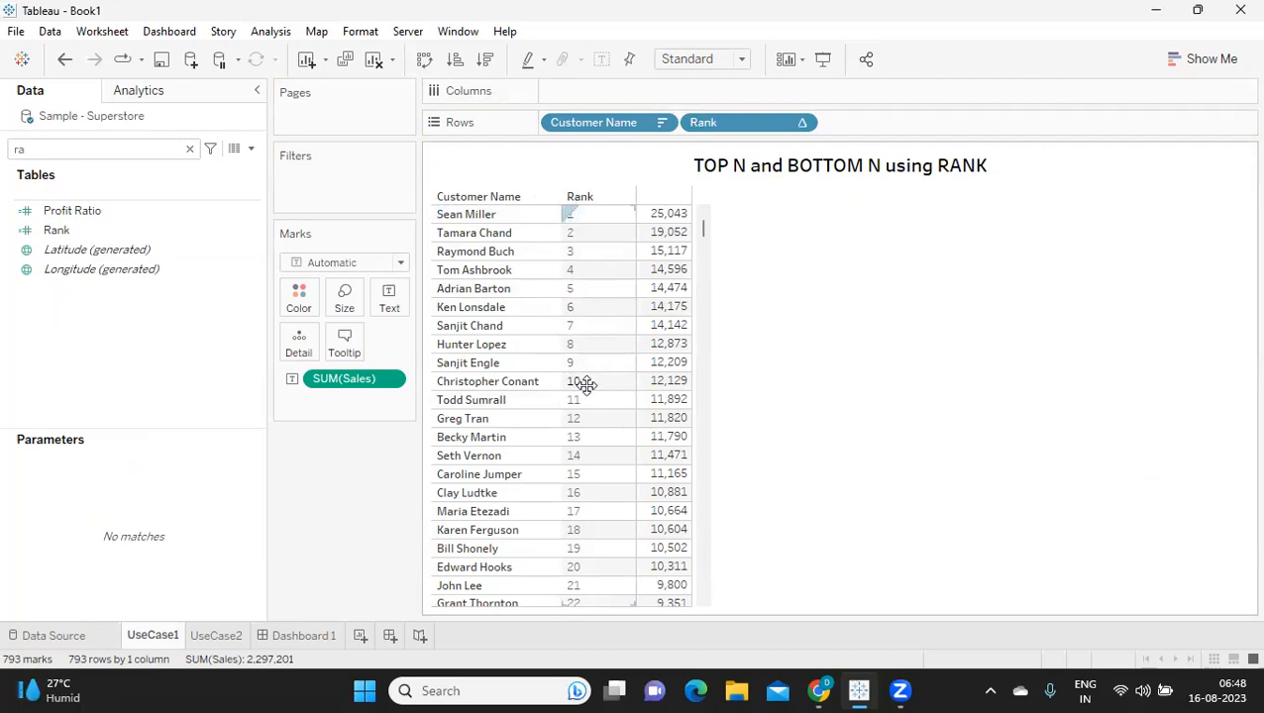
# Edit the Rank calculation to RANK(SUM([Sales]),'desc') < 10 and apply it to the view
pyautogui.click(250, 231)
pyautogui.rightClick(252, 234)
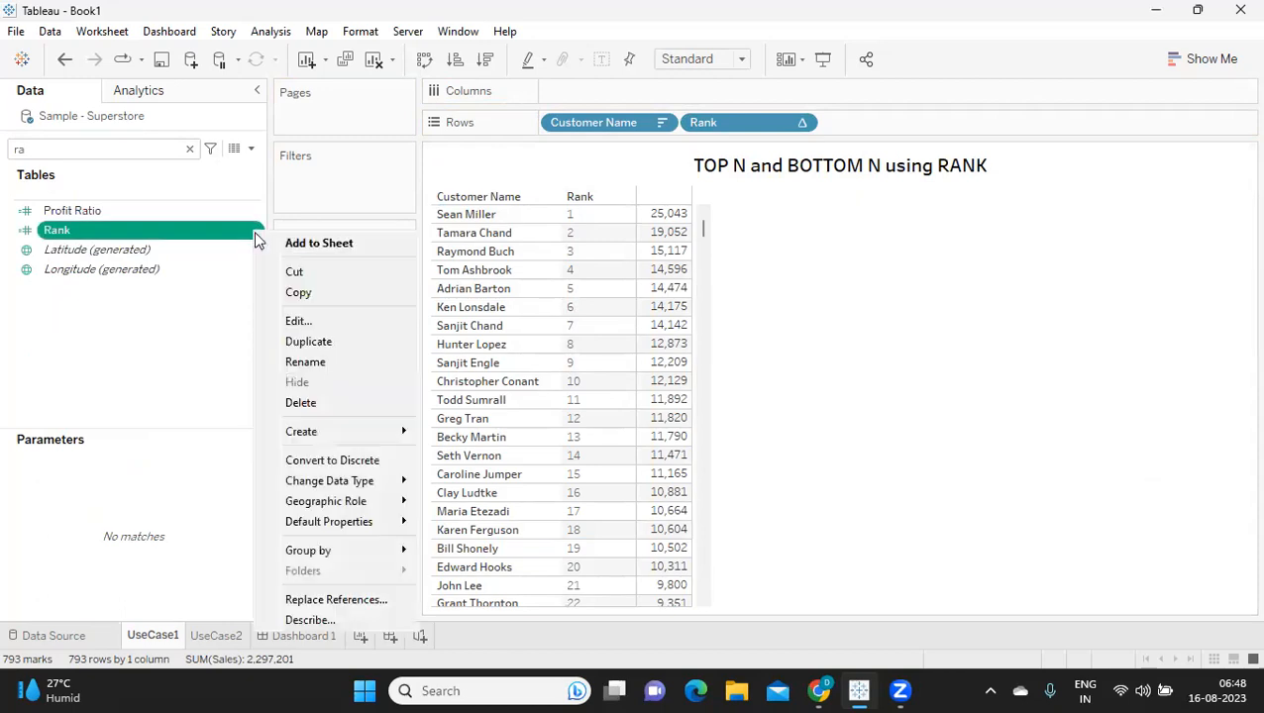
pyautogui.click(304, 322)
pyautogui.click(923, 234)
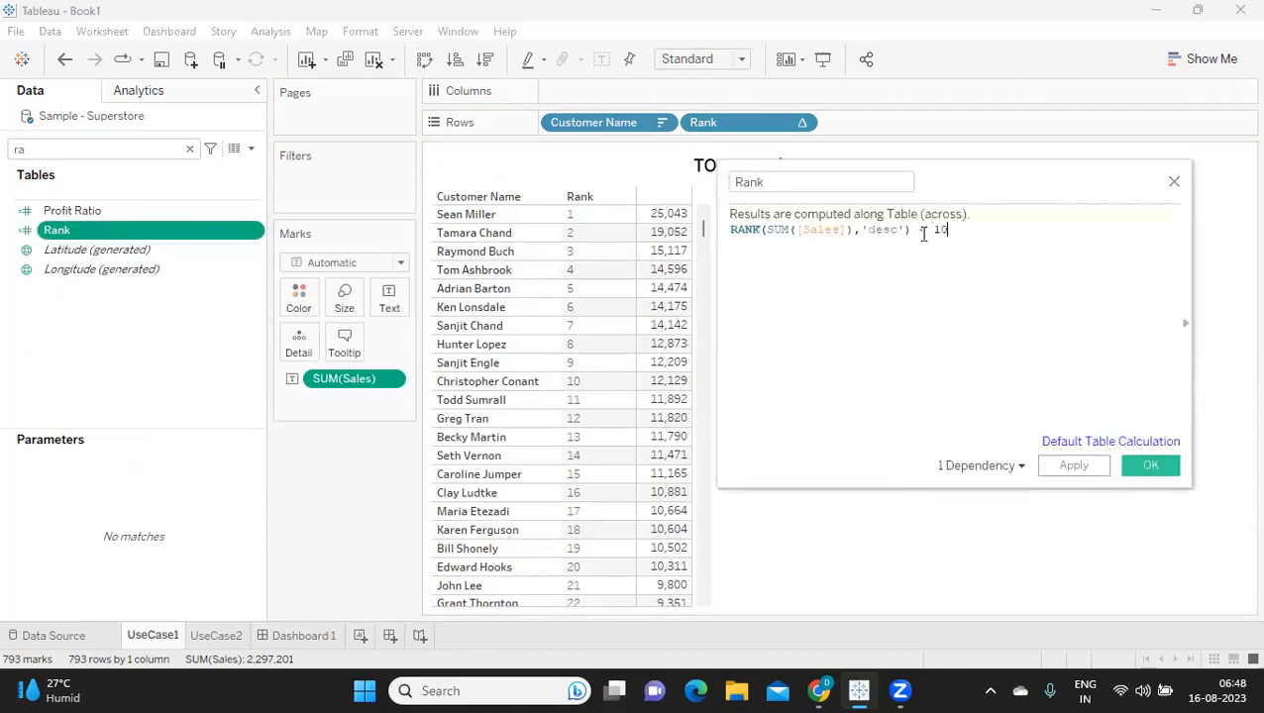
pyautogui.click(1072, 463)
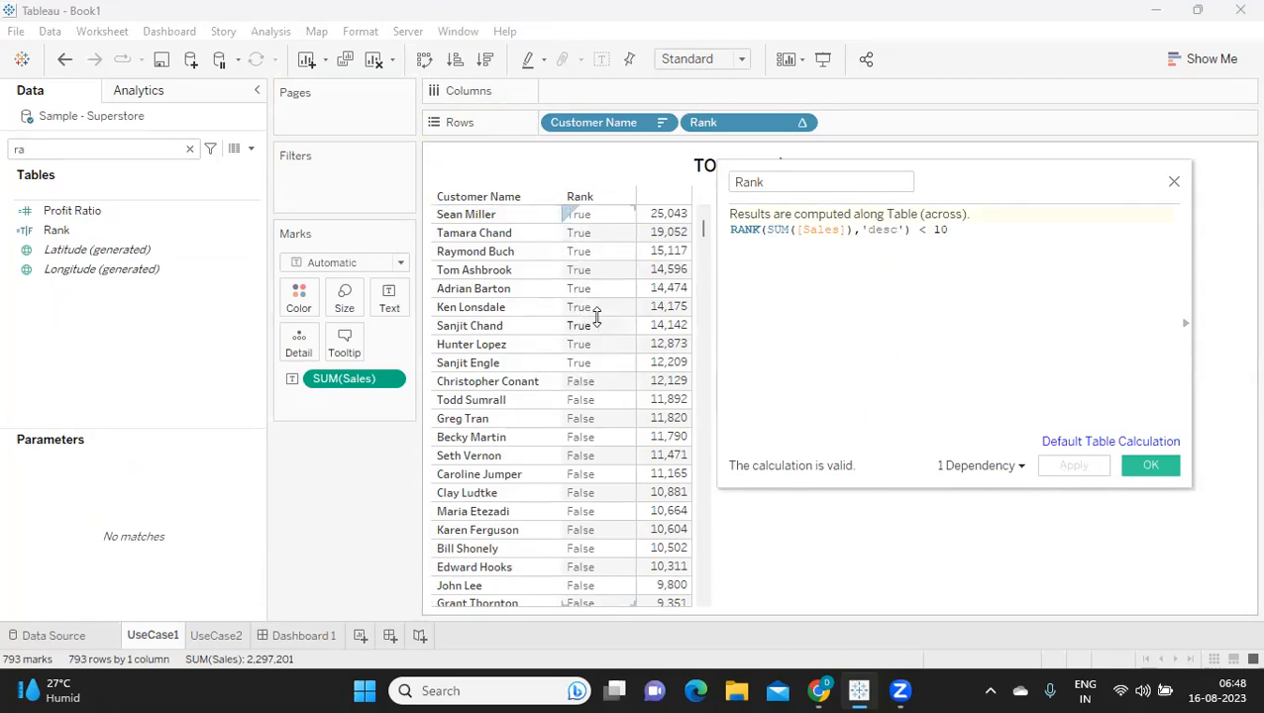
# Change the comparison in the Rank formula to <= 10 and apply it
pyautogui.click(923, 230)
pyautogui.write('=')
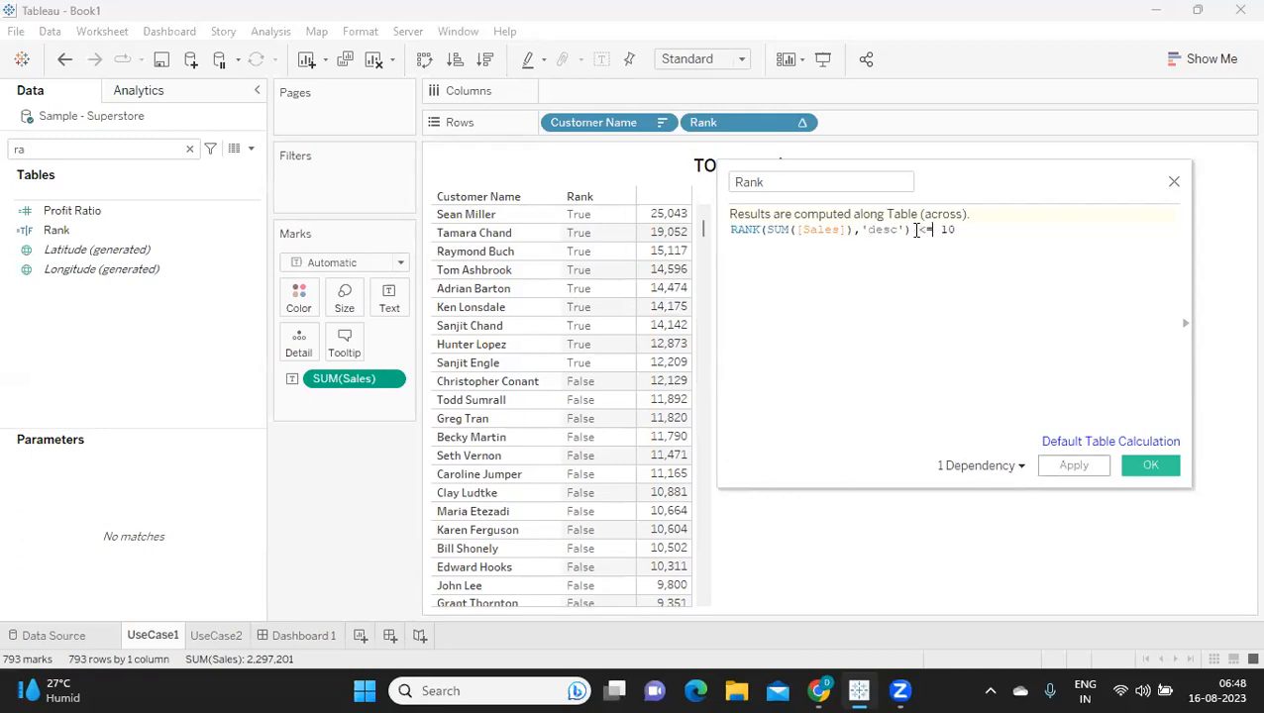
pyautogui.click(1060, 470)
pyautogui.moveTo(987, 232); pyautogui.dragTo(717, 229)
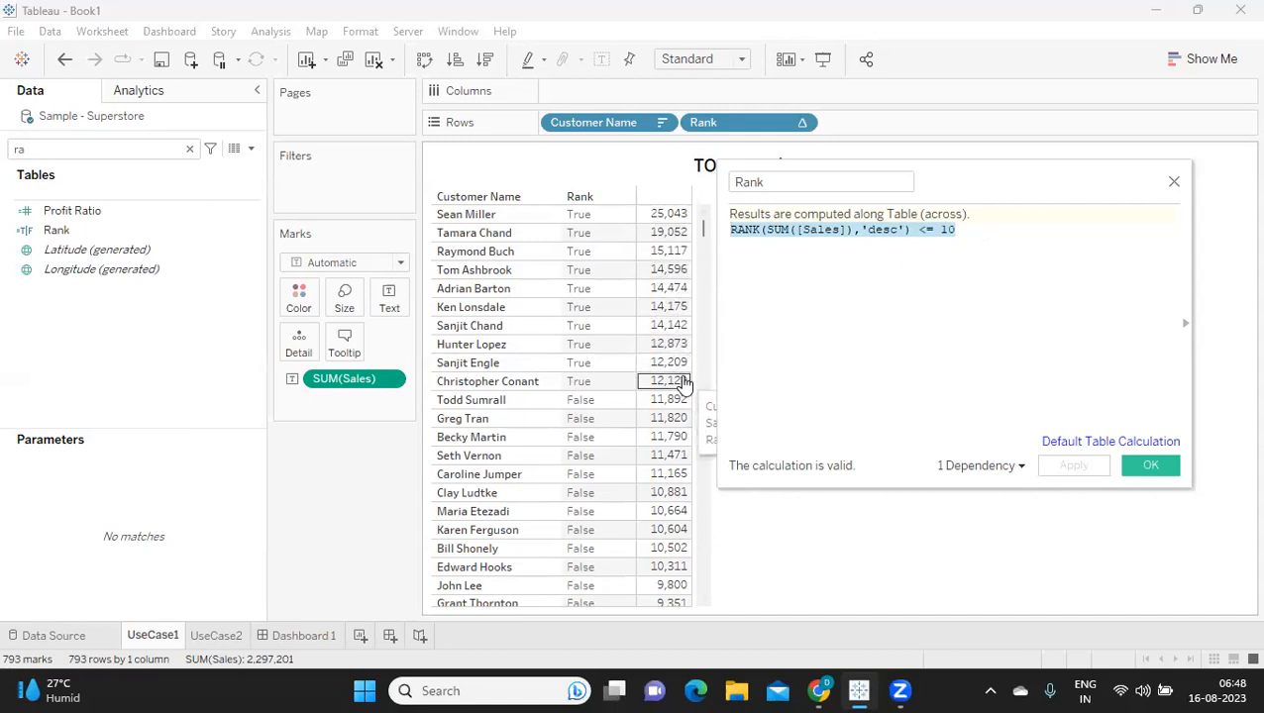
pyautogui.click(790, 258)
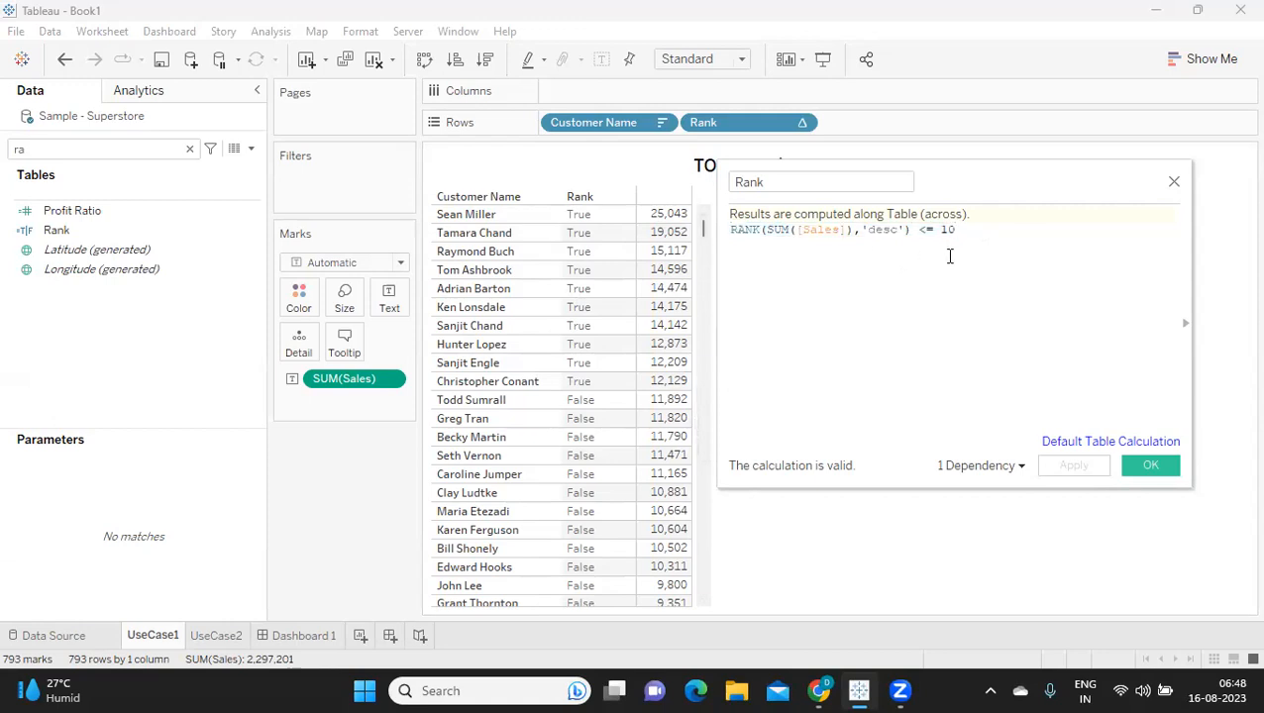
# Add a second condition, RANK(SUM([Sales]),'asc') <=10, on a new line of the Rank formula
pyautogui.press('Return')
pyautogui.write('rank')
pyautogui.press('Return')
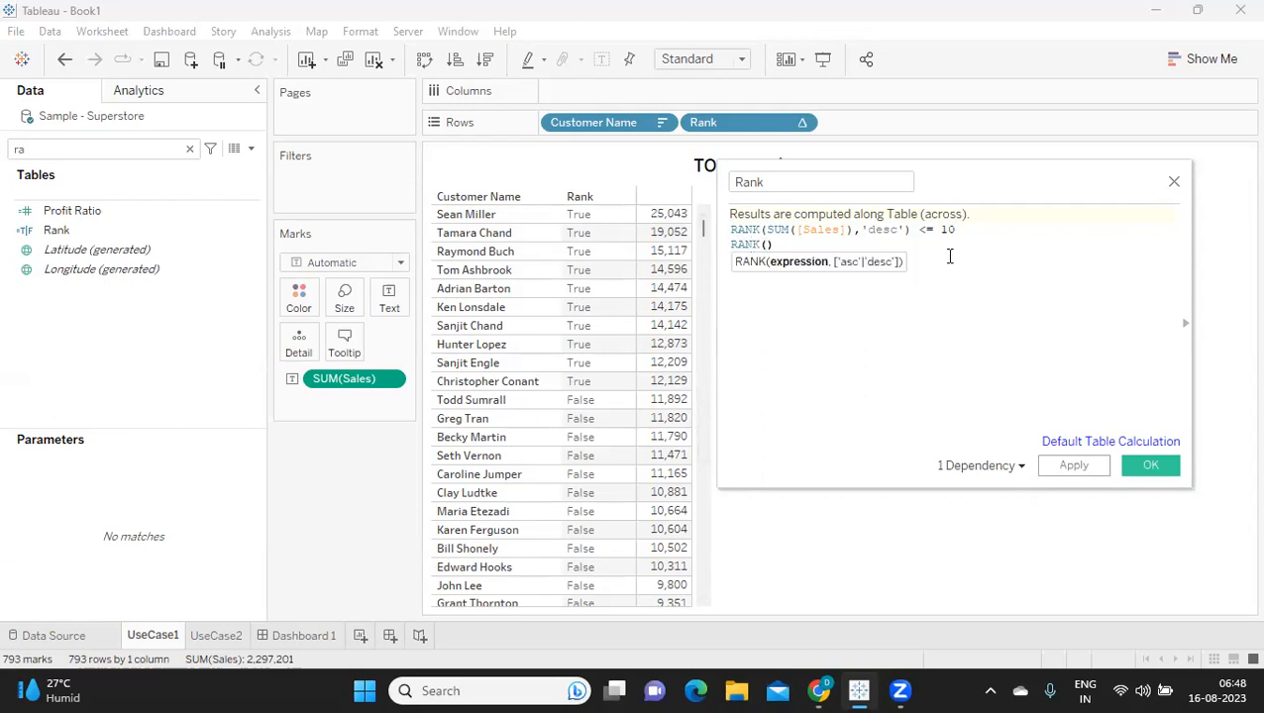
pyautogui.write('sum')
pyautogui.press('Return')
pyautogui.write('sa')
pyautogui.press('Return')
pyautogui.press('Right')
pyautogui.write(",'asc'")
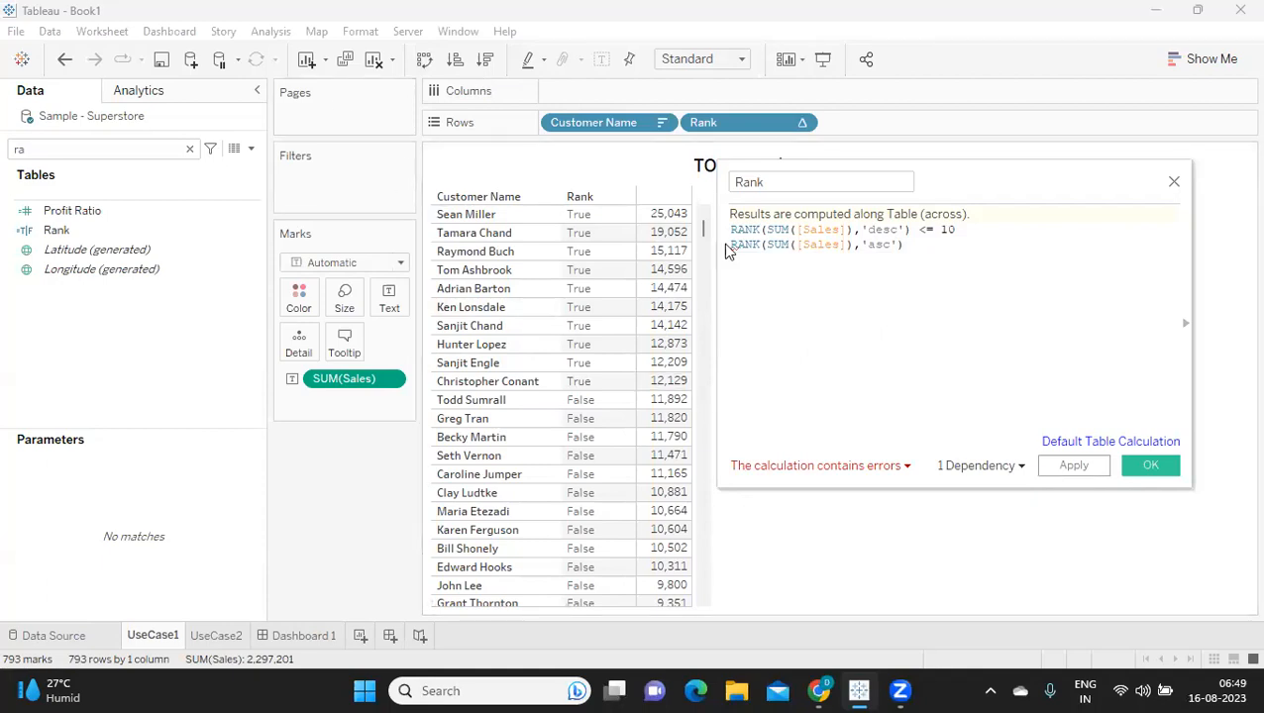
pyautogui.scroll(-4, 633, 328)
pyautogui.scroll(-18, 636, 327)
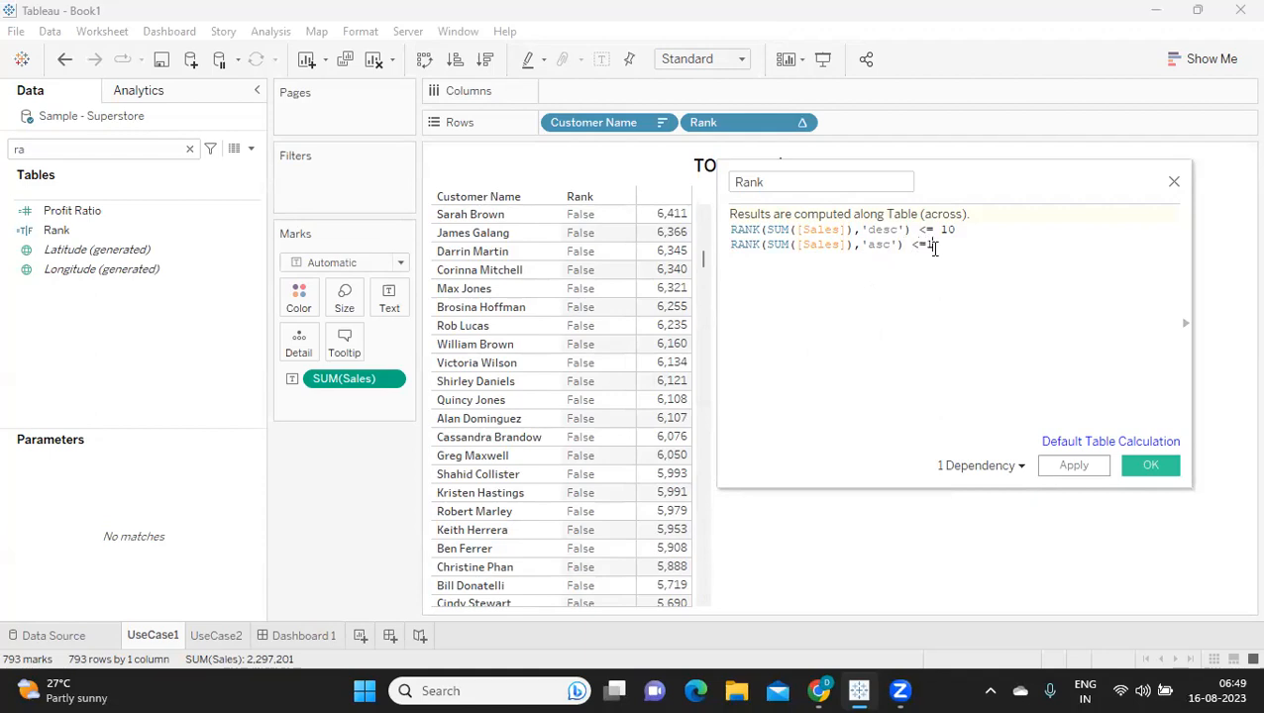
pyautogui.write('<=10')
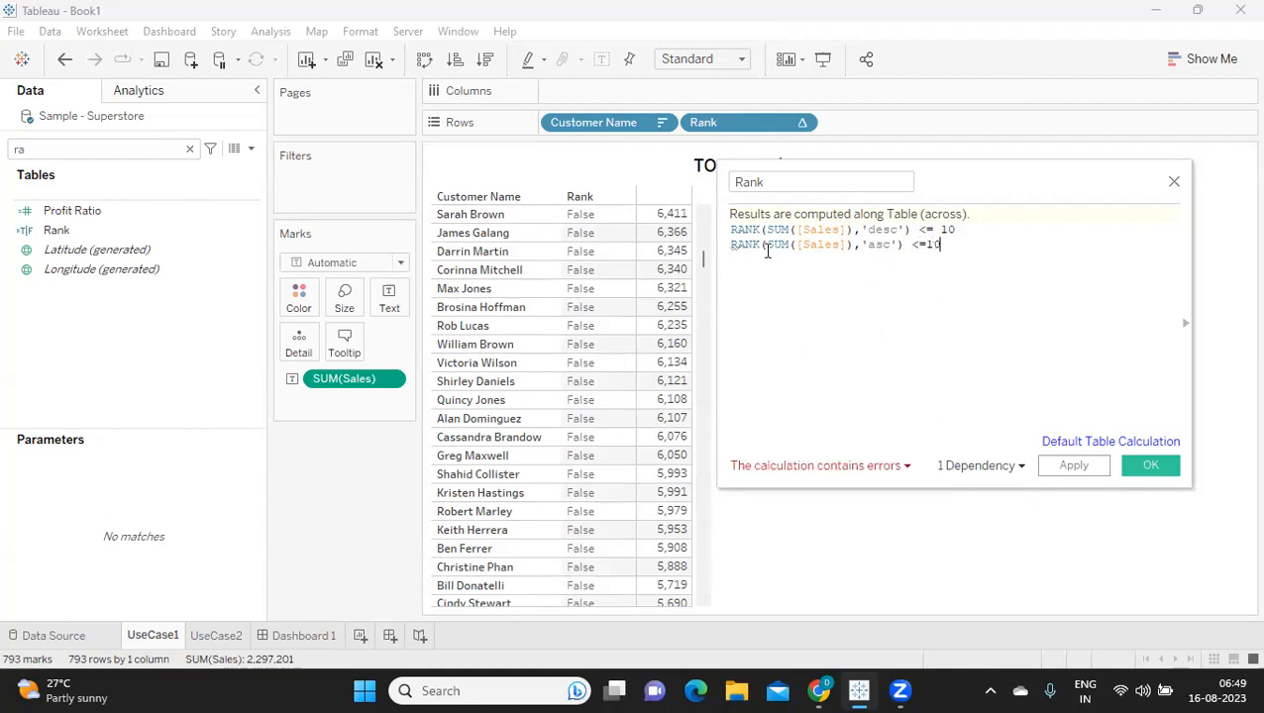
# Join the descending and ascending rank conditions with OR on a line between them and save the Rank calculation
pyautogui.click(987, 229)
pyautogui.press('Return')
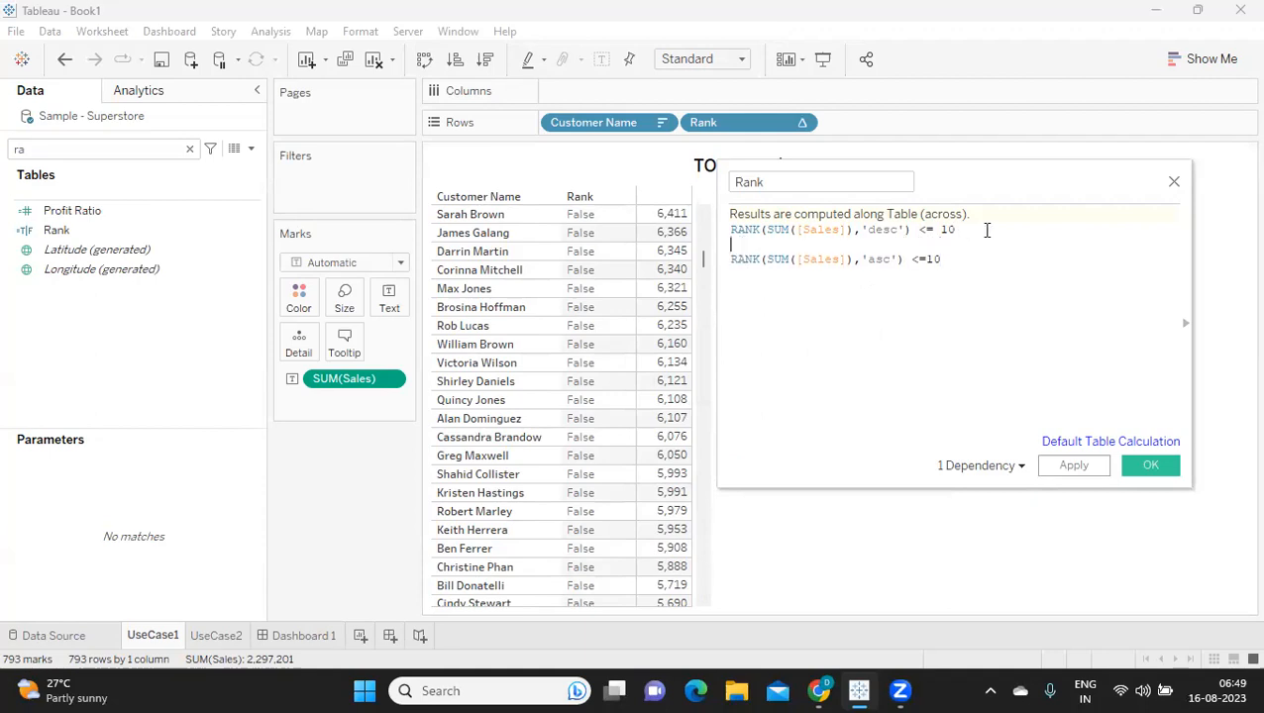
pyautogui.moveTo(974, 229); pyautogui.dragTo(713, 241)
pyautogui.moveTo(974, 260); pyautogui.dragTo(728, 259)
pyautogui.click(738, 242)
pyautogui.write('or')
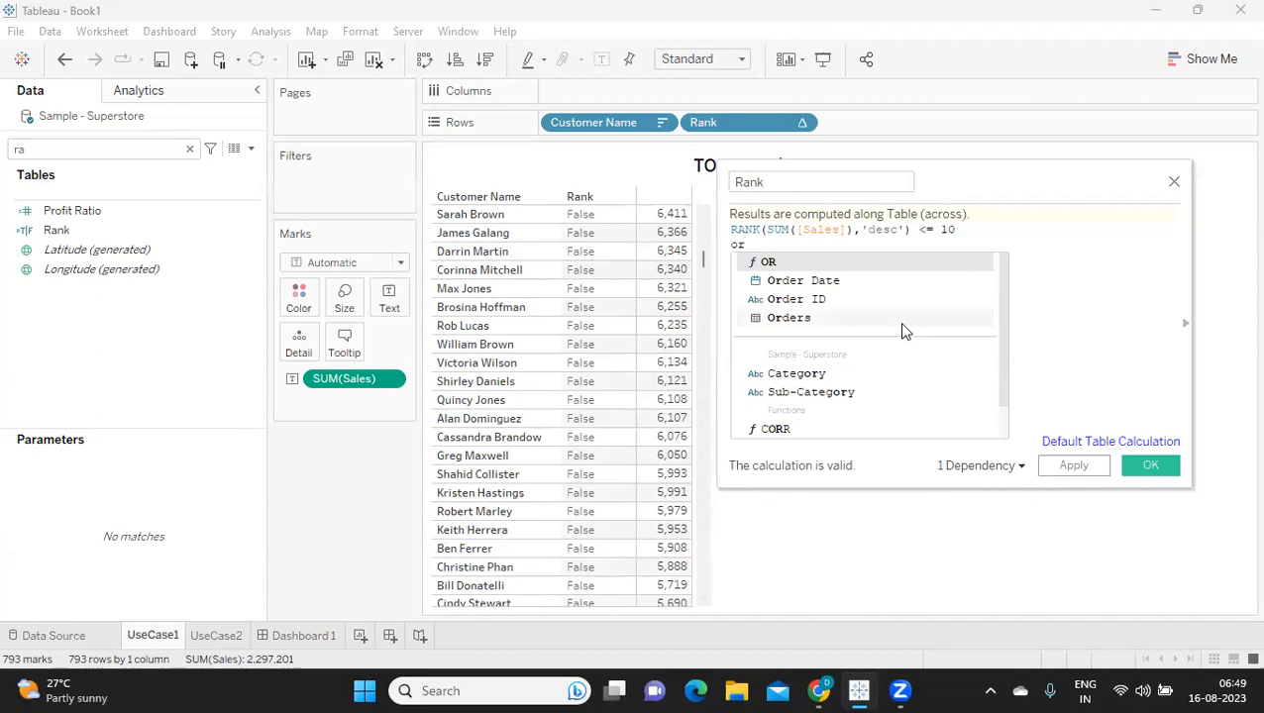
pyautogui.click(848, 263)
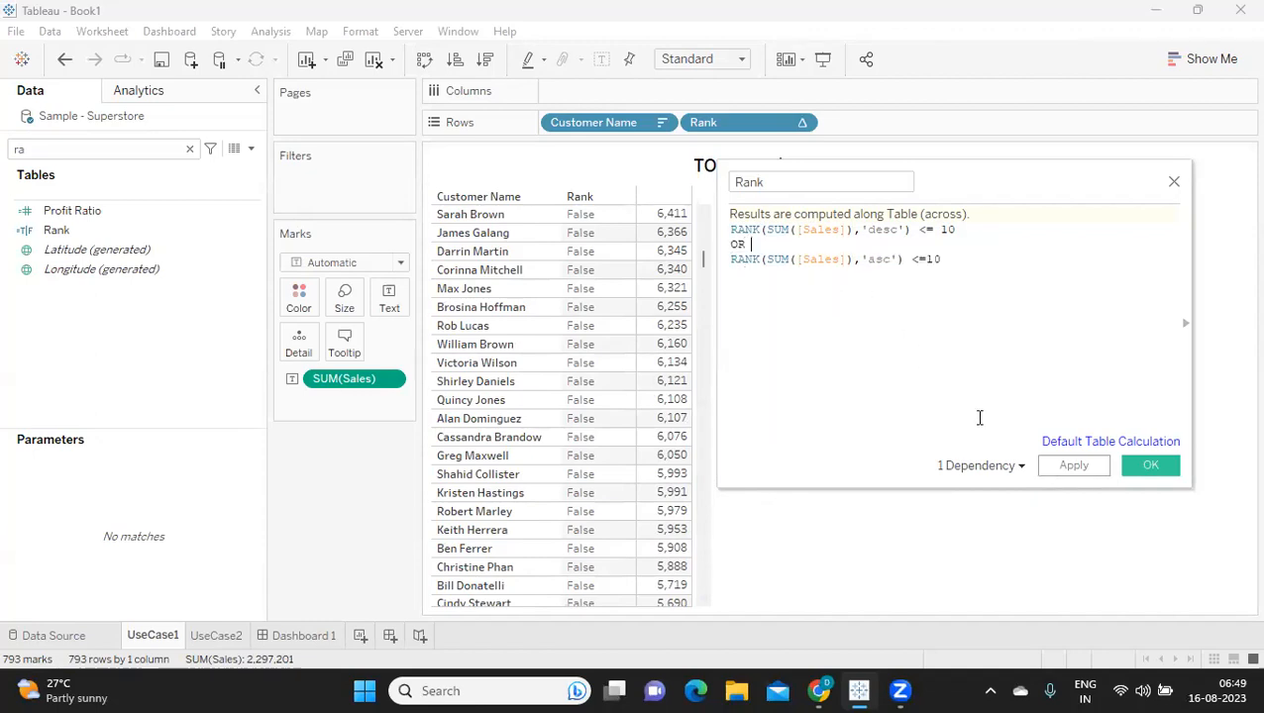
pyautogui.click(1073, 465)
pyautogui.click(1147, 465)
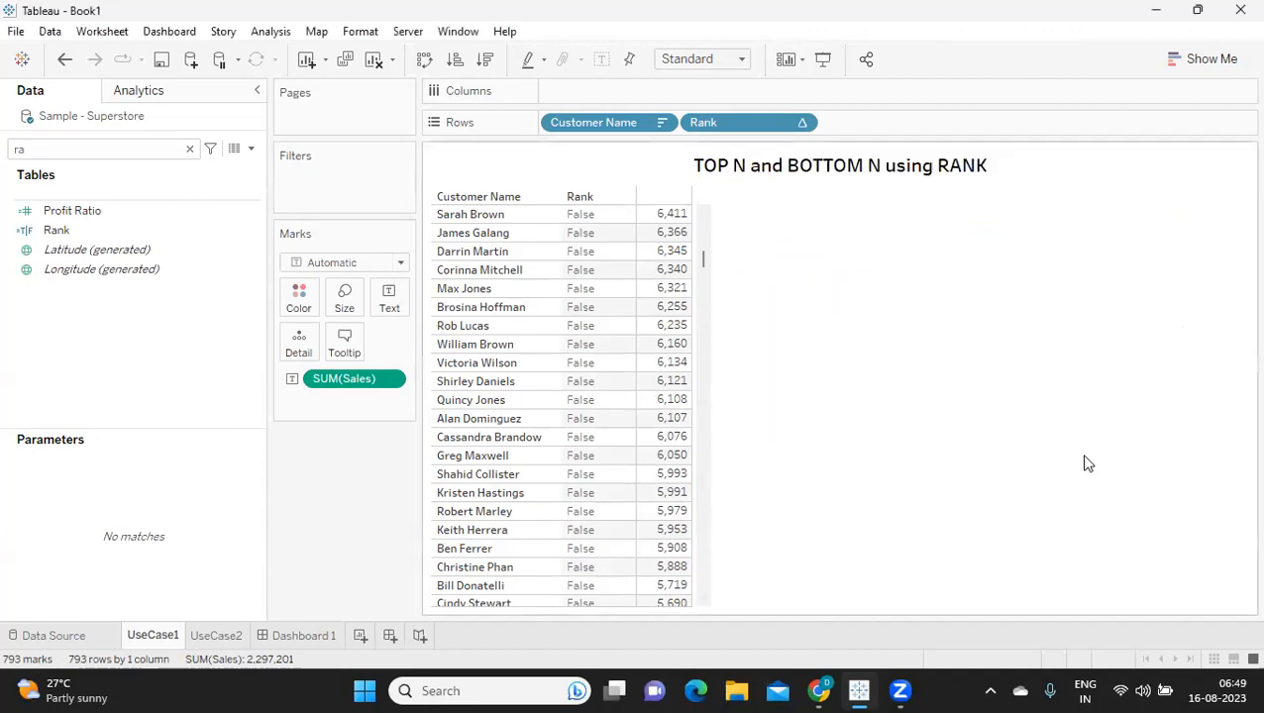
# Check the Rank values at both ends of the customer list and filter the view to Rank True
pyautogui.scroll(10, 555, 298)
pyautogui.scroll(6, 594, 256)
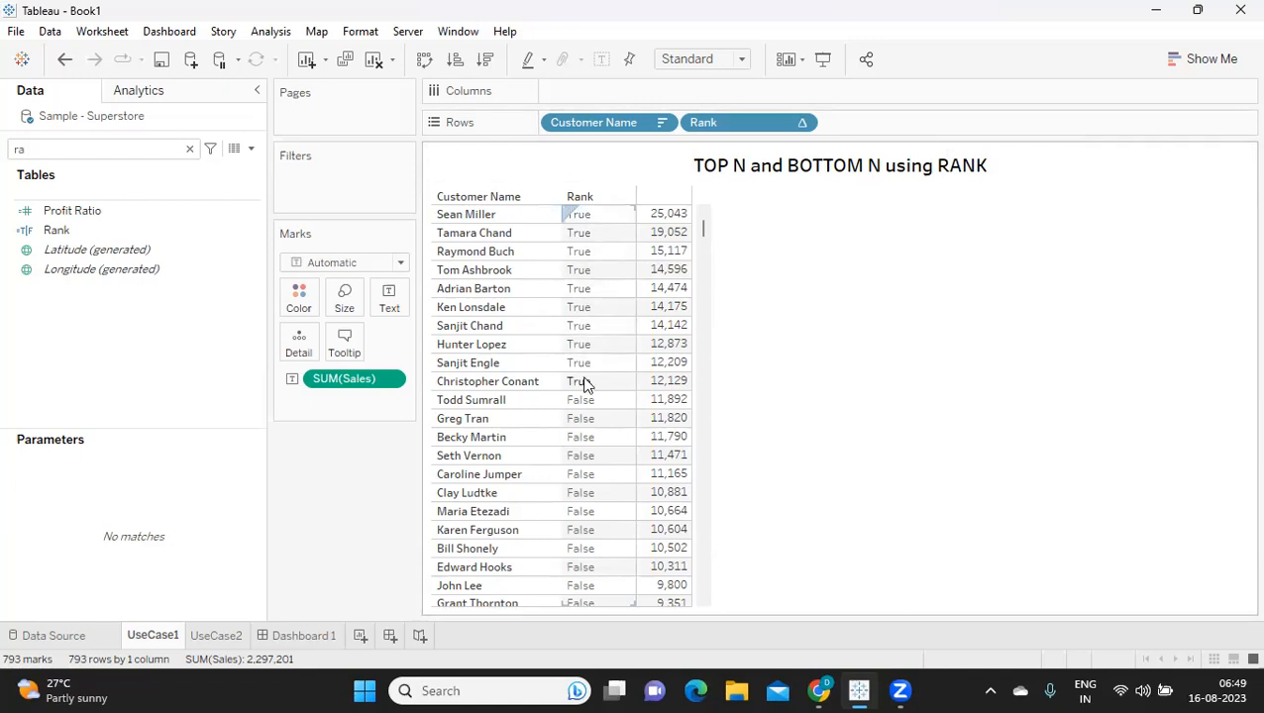
pyautogui.moveTo(701, 238); pyautogui.dragTo(696, 587)
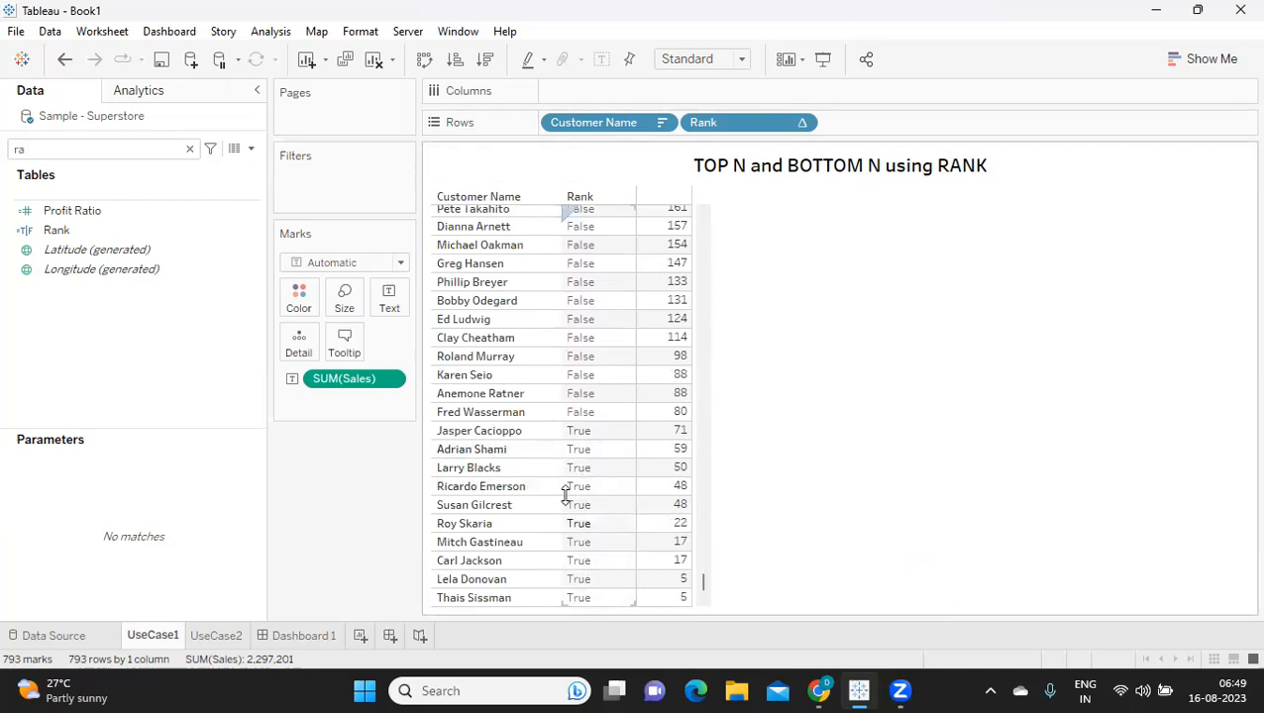
pyautogui.moveTo(59, 230); pyautogui.dragTo(296, 212)
pyautogui.click(457, 204)
pyautogui.click(810, 573)
pyautogui.click(644, 572)
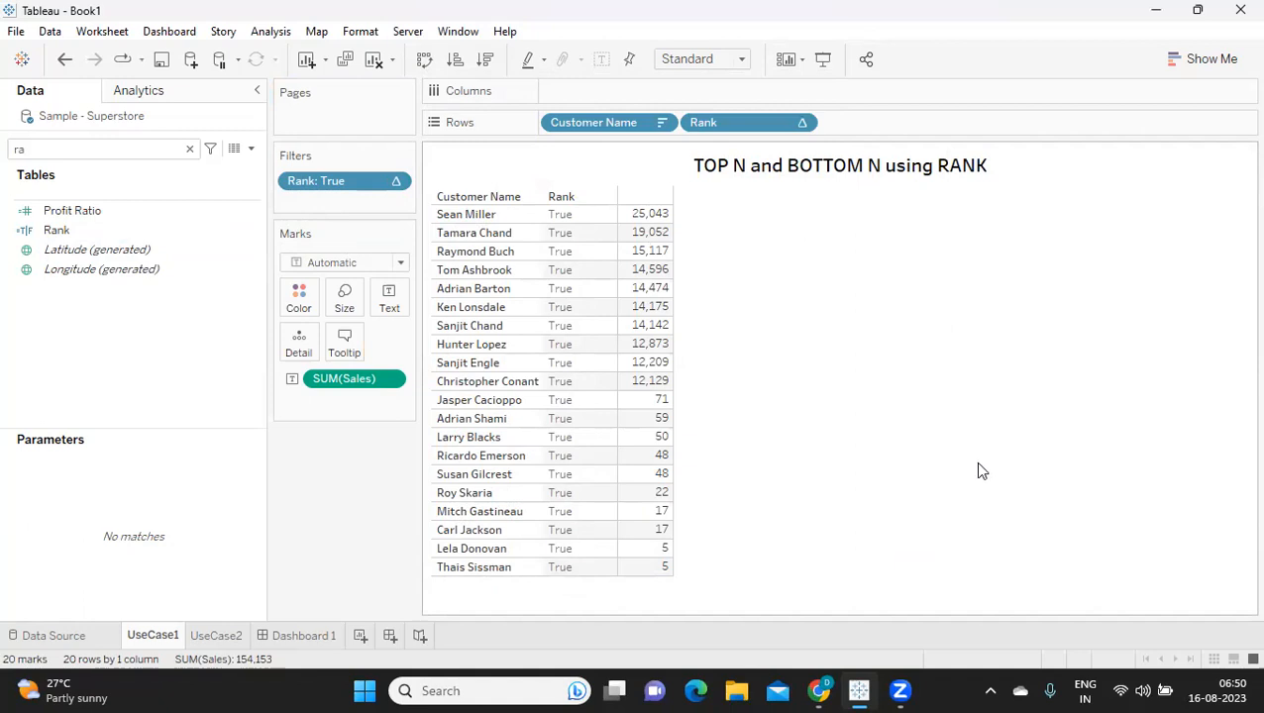
# Reopen the Rank calculation to review its descending and ascending conditions and their <= 10 limits, then close it
pyautogui.click(254, 231)
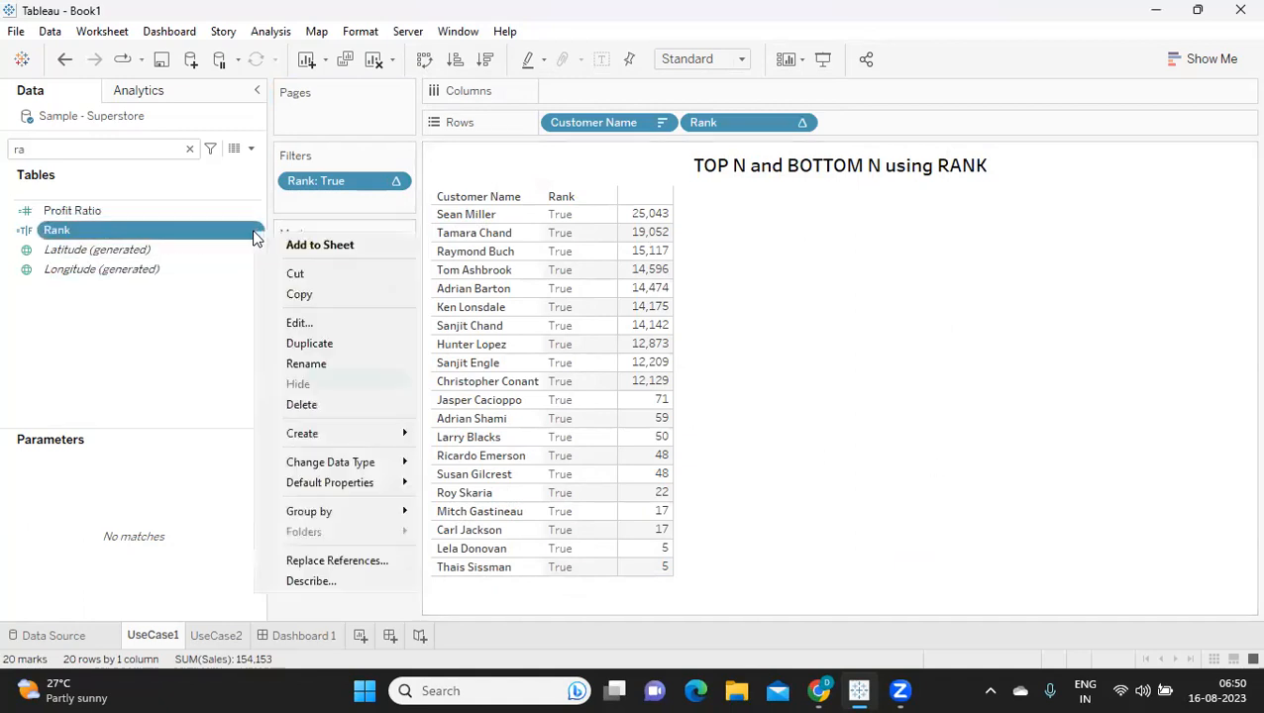
pyautogui.click(288, 328)
pyautogui.doubleClick(945, 228)
pyautogui.moveTo(944, 257); pyautogui.dragTo(914, 259)
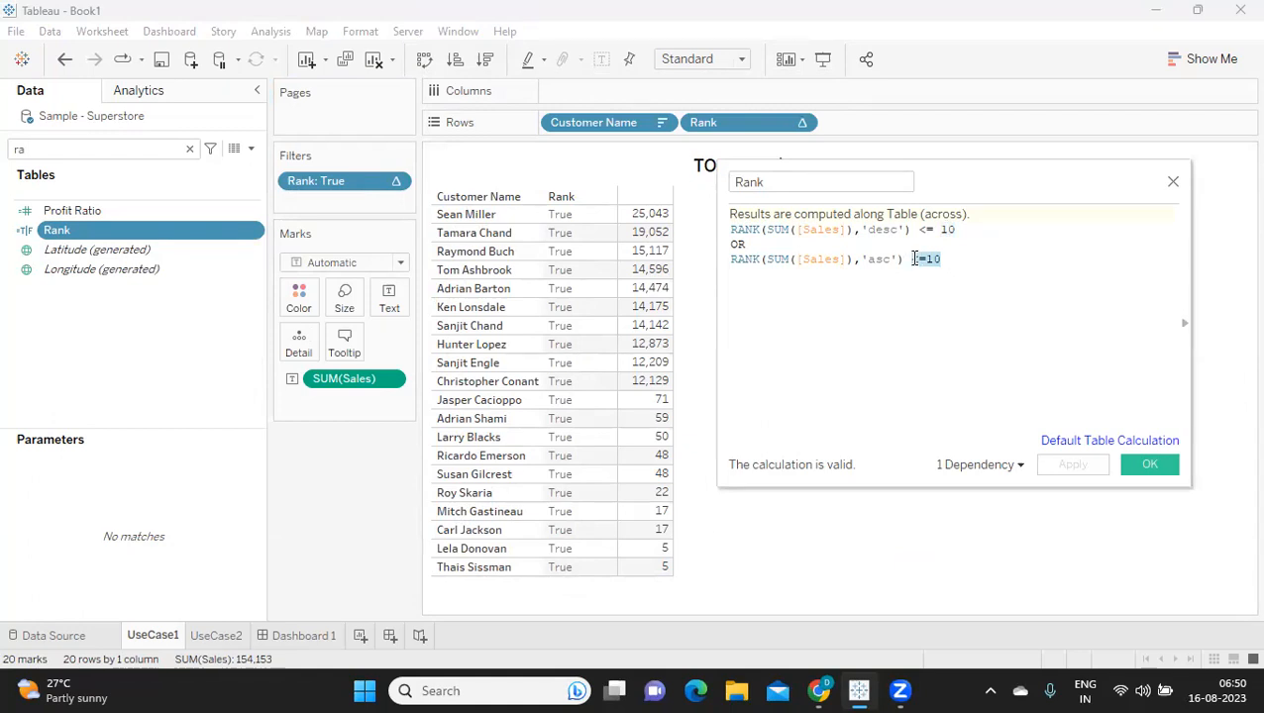
pyautogui.moveTo(941, 261); pyautogui.dragTo(909, 259)
pyautogui.click(841, 297)
pyautogui.moveTo(730, 230); pyautogui.dragTo(912, 220)
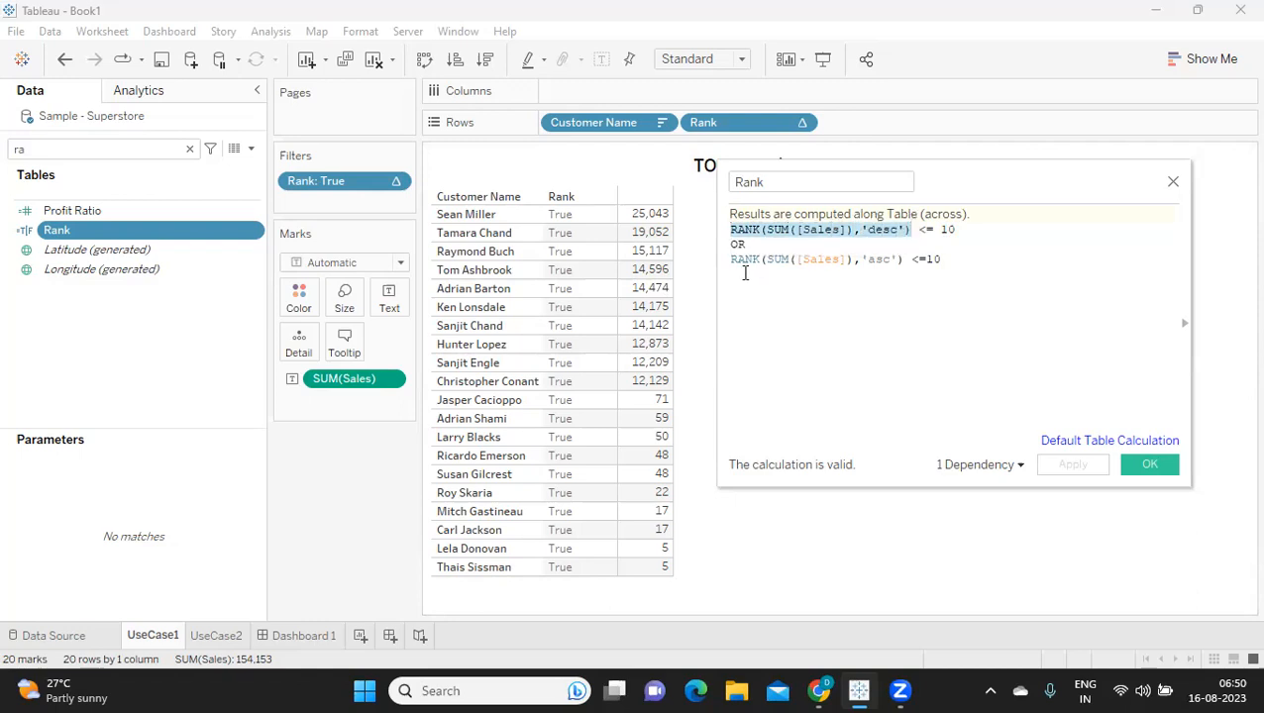
pyautogui.moveTo(955, 229); pyautogui.dragTo(717, 231)
pyautogui.moveTo(735, 259); pyautogui.dragTo(835, 259)
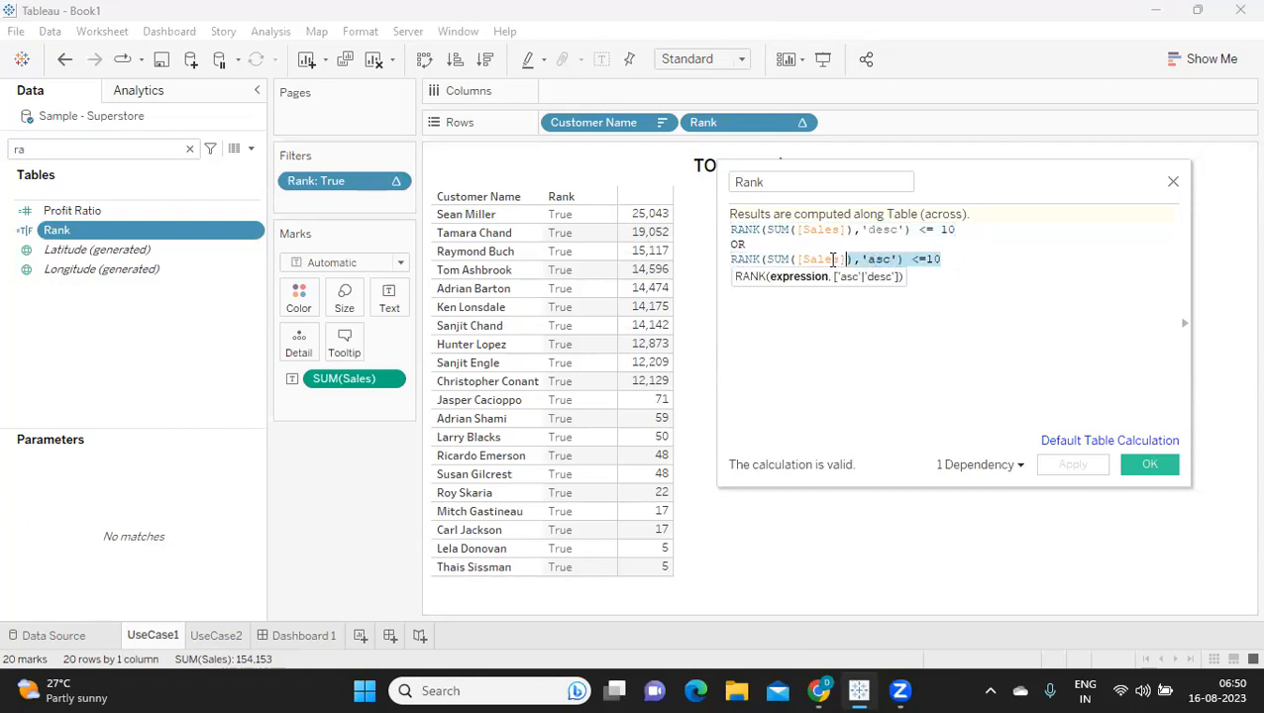
pyautogui.tripleClick(730, 260)
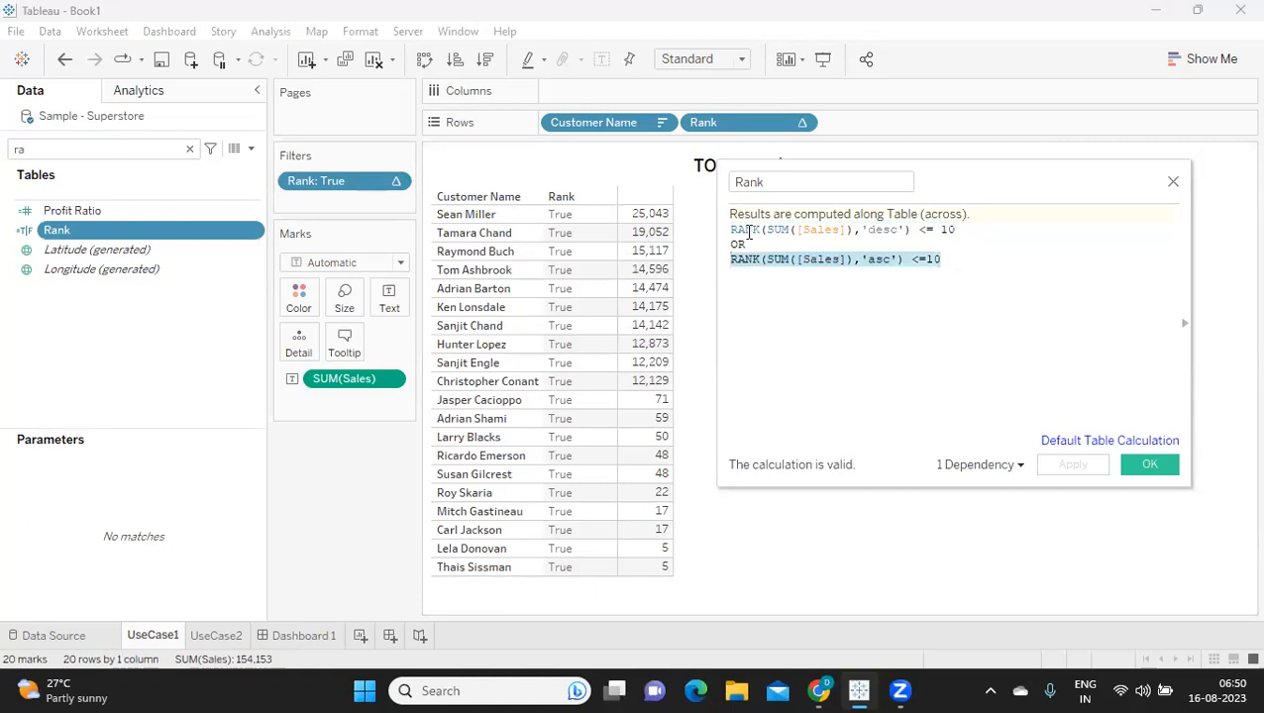
pyautogui.click(749, 231)
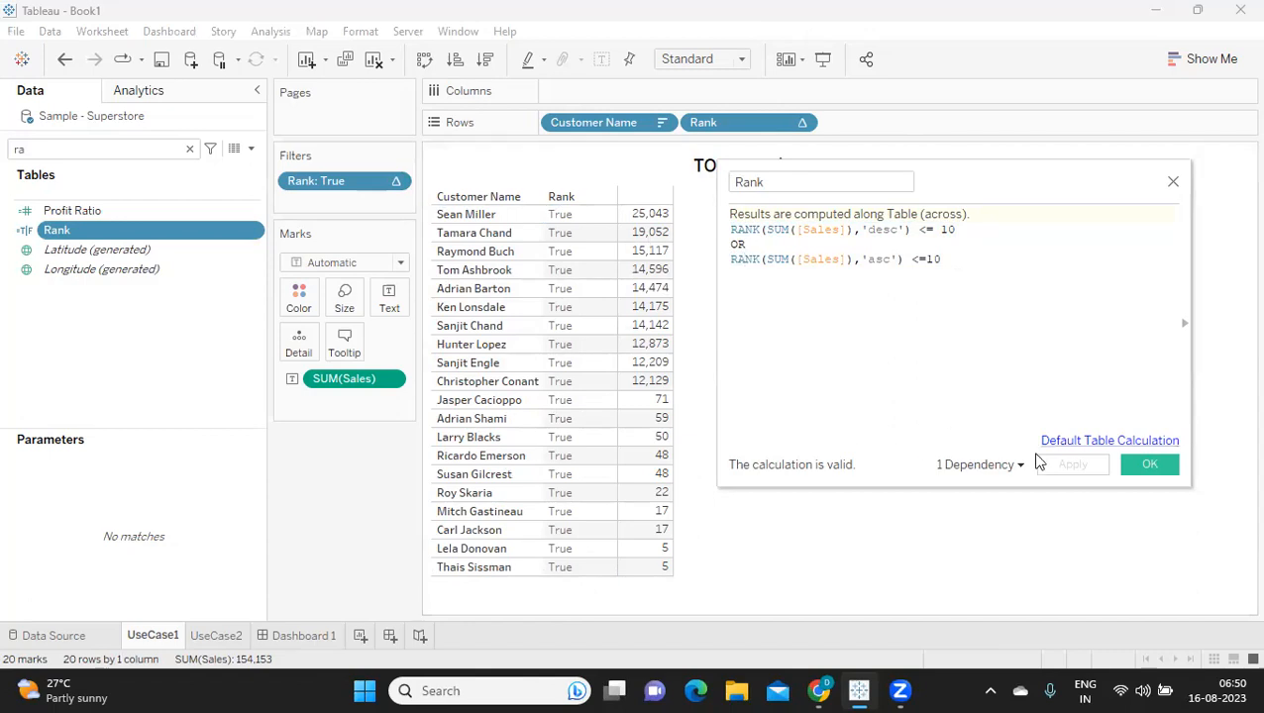
pyautogui.click(1133, 470)
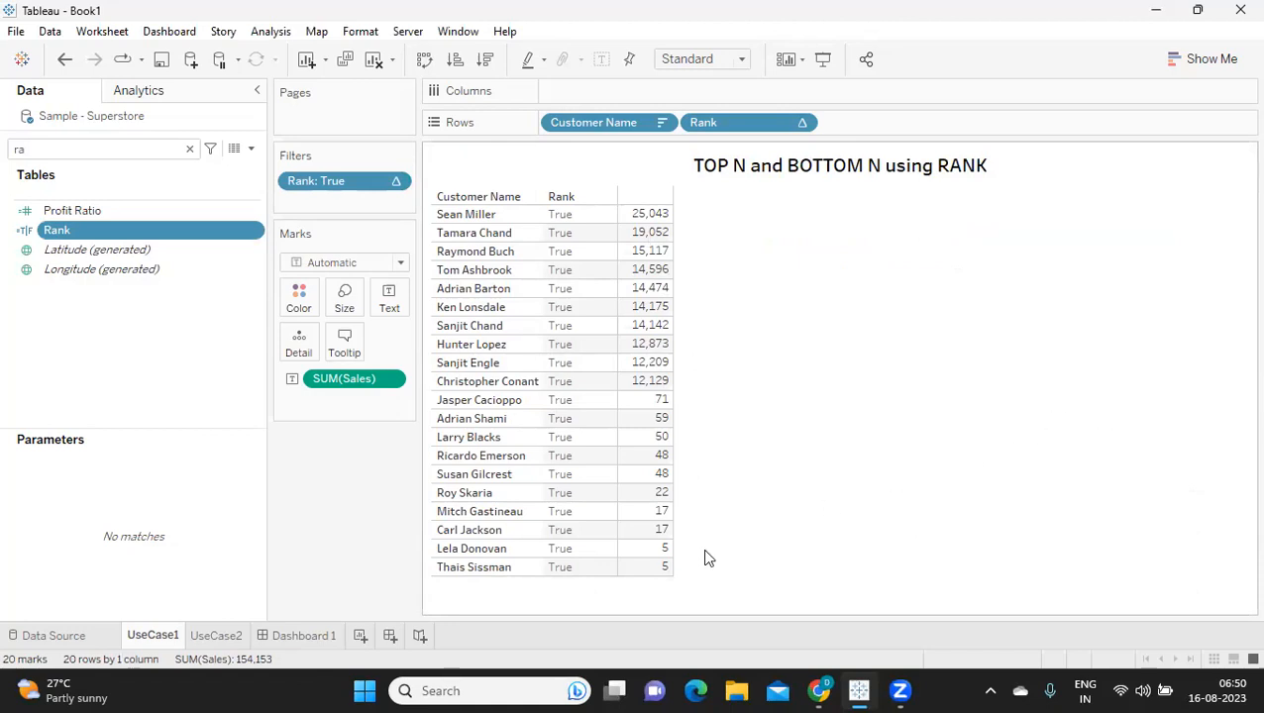
# Switch to the UseCase2 sheet and clear the field search to list all fields
pyautogui.click(209, 643)
pyautogui.click(149, 640)
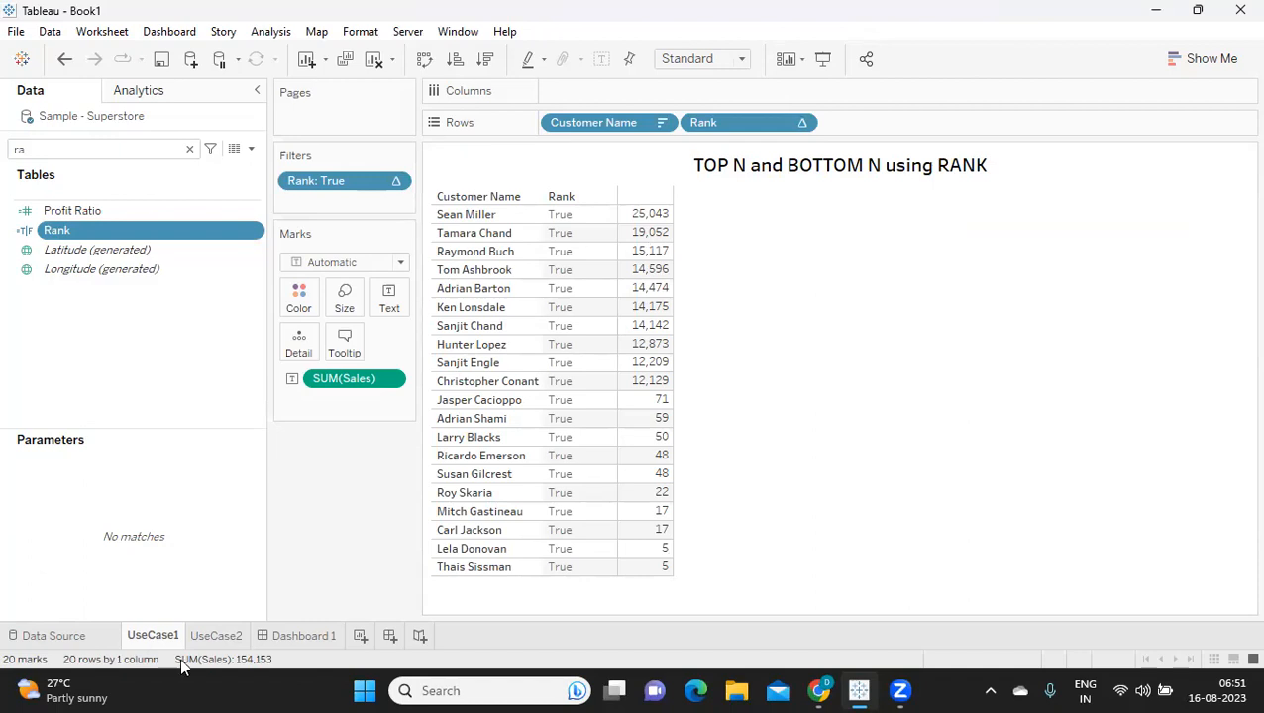
pyautogui.click(296, 637)
pyautogui.click(226, 637)
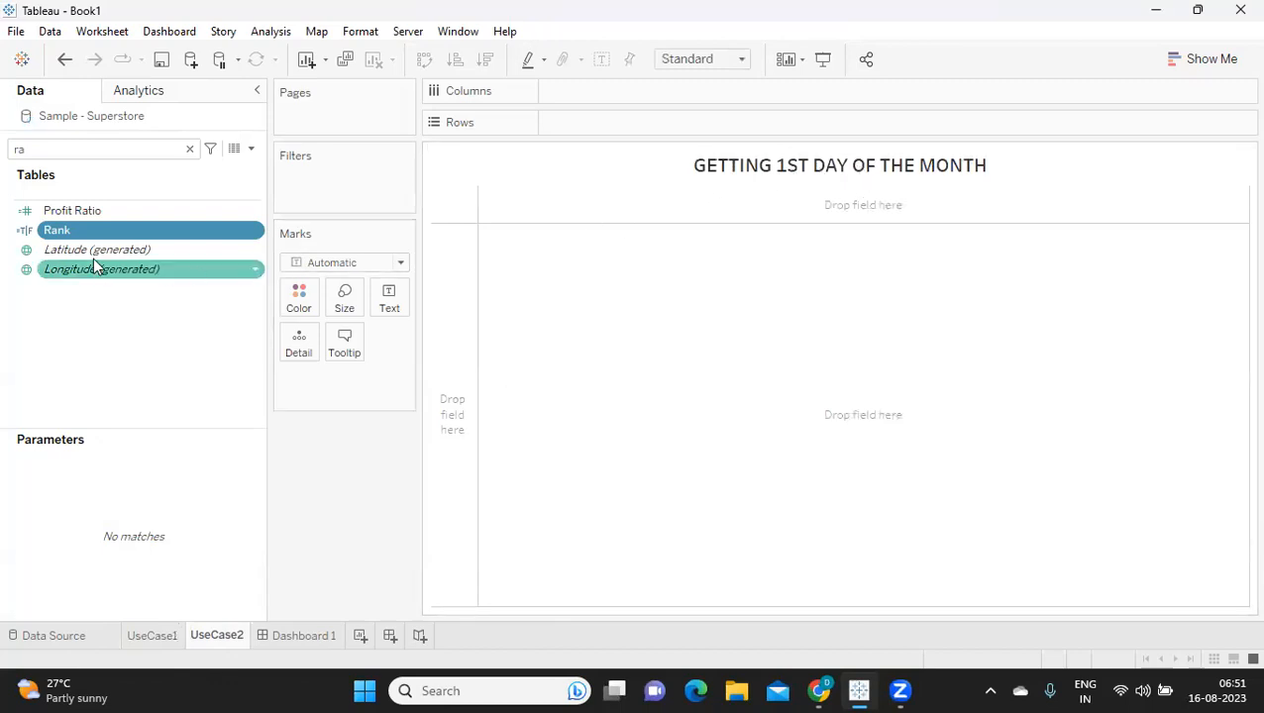
pyautogui.click(189, 150)
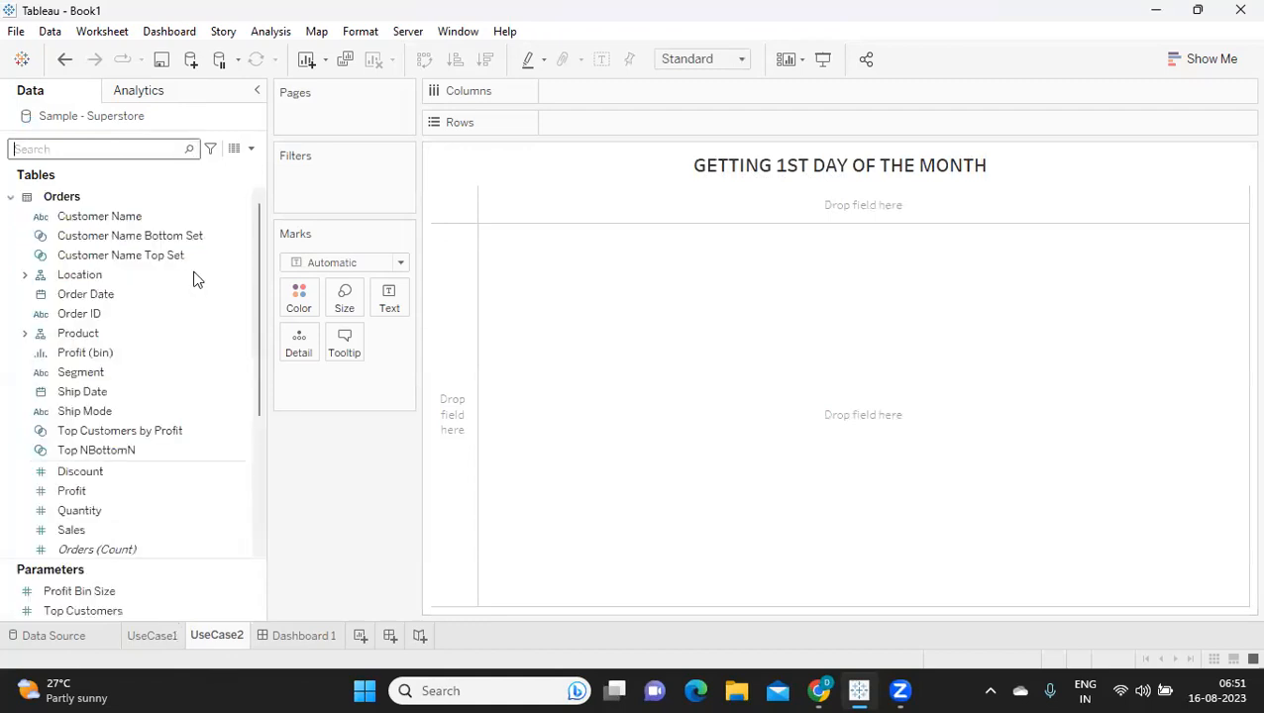
pyautogui.moveTo(149, 302); pyautogui.dragTo(662, 125)
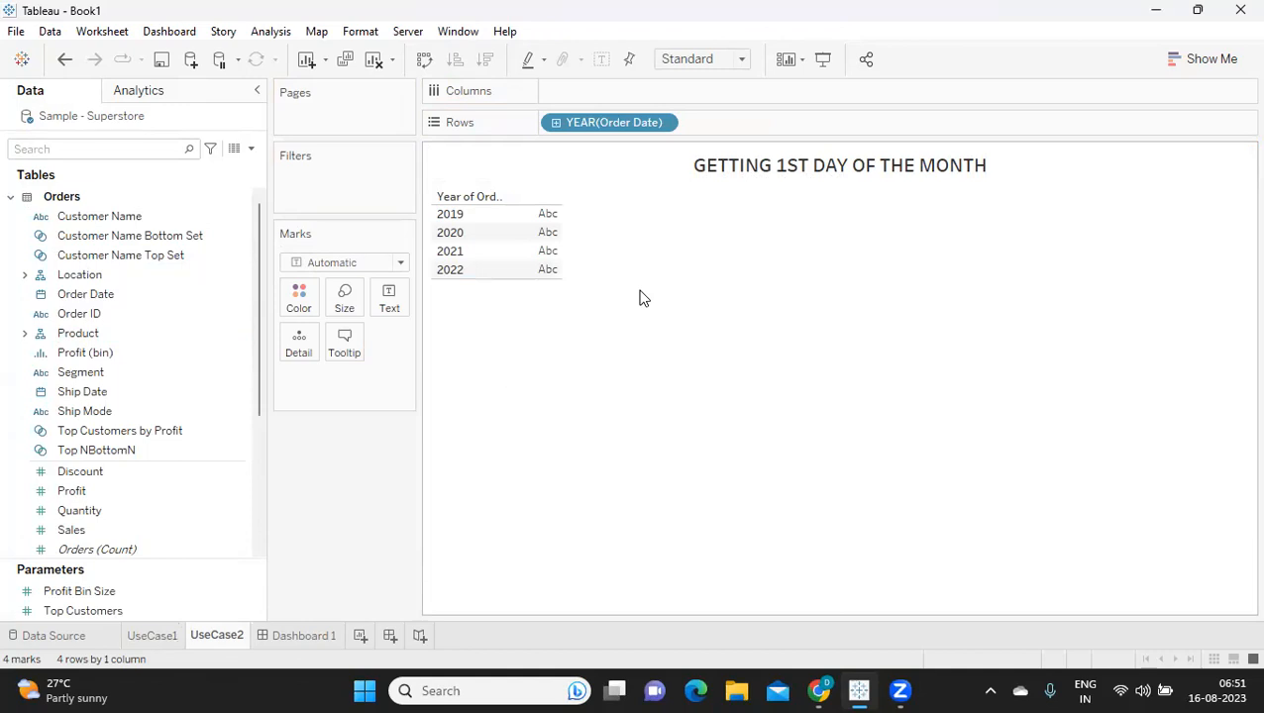
pyautogui.click(665, 123)
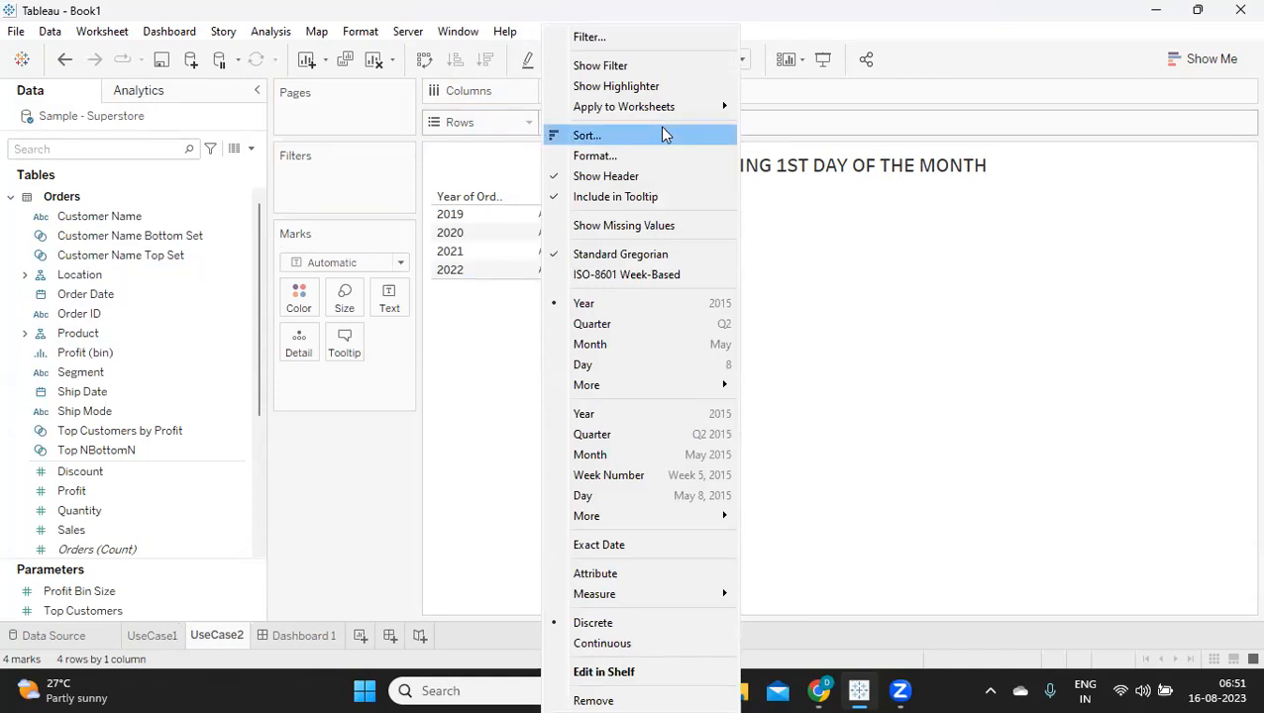
pyautogui.click(583, 413)
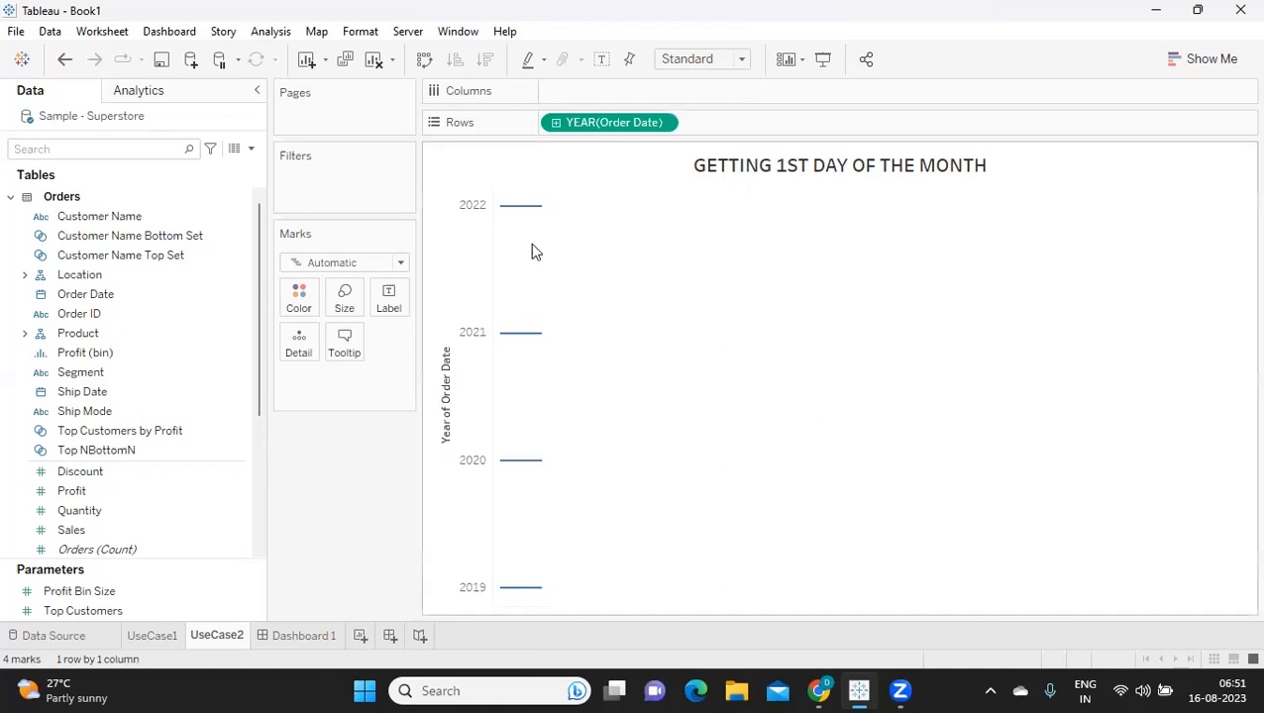
pyautogui.moveTo(609, 122); pyautogui.dragTo(346, 361)
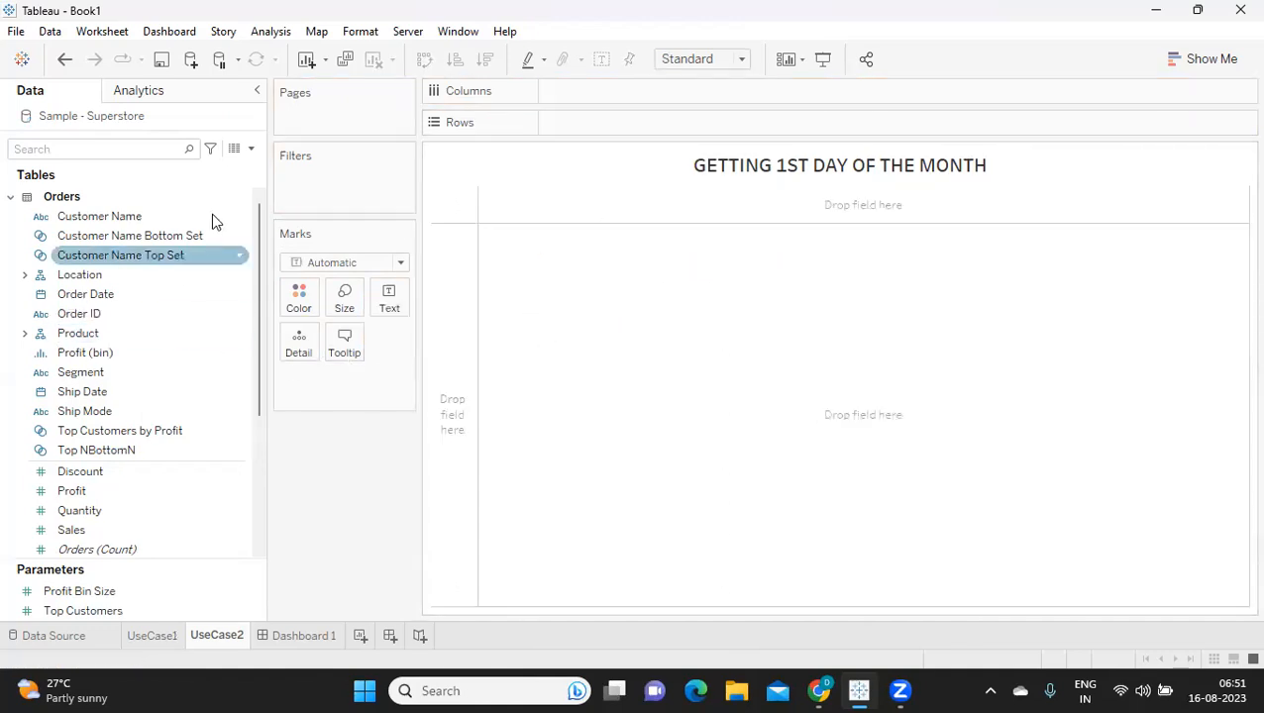
# Create a calculated field named Current Year and start its formula with the DATEADD function
pyautogui.click(252, 149)
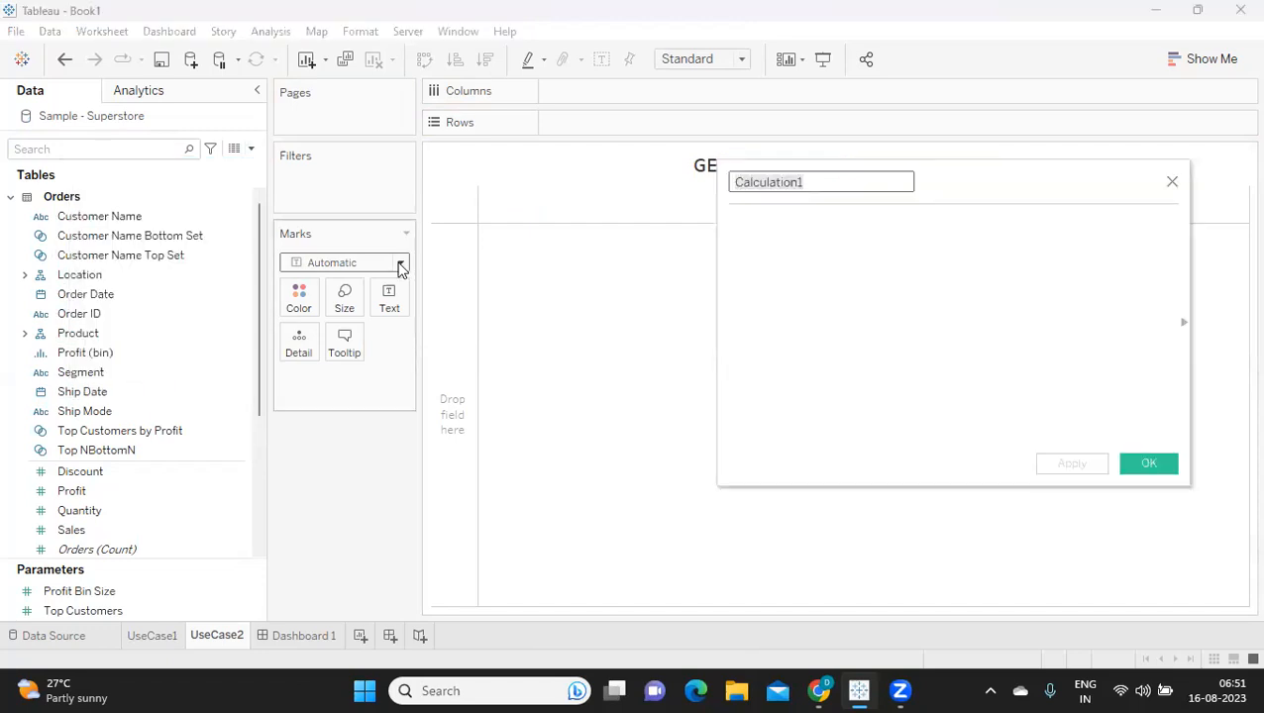
pyautogui.write('Current Year')
pyautogui.press('Tab')
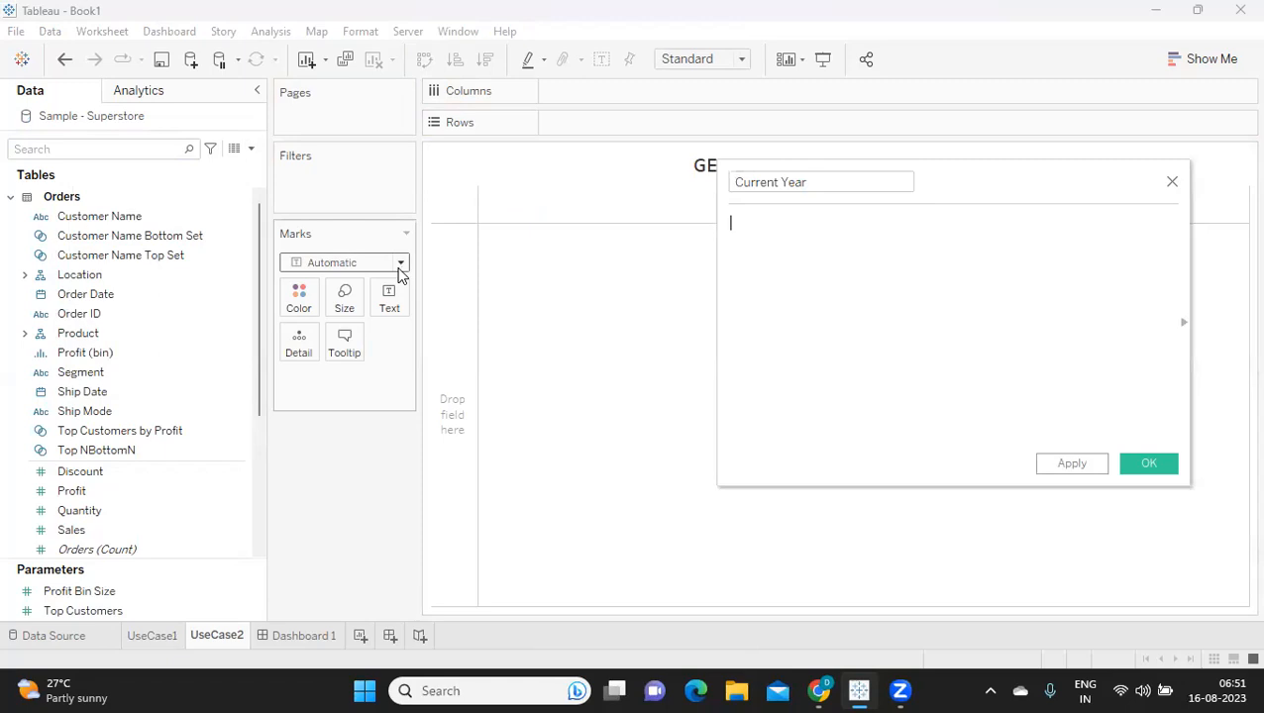
pyautogui.write('Date')
pyautogui.press('Down')
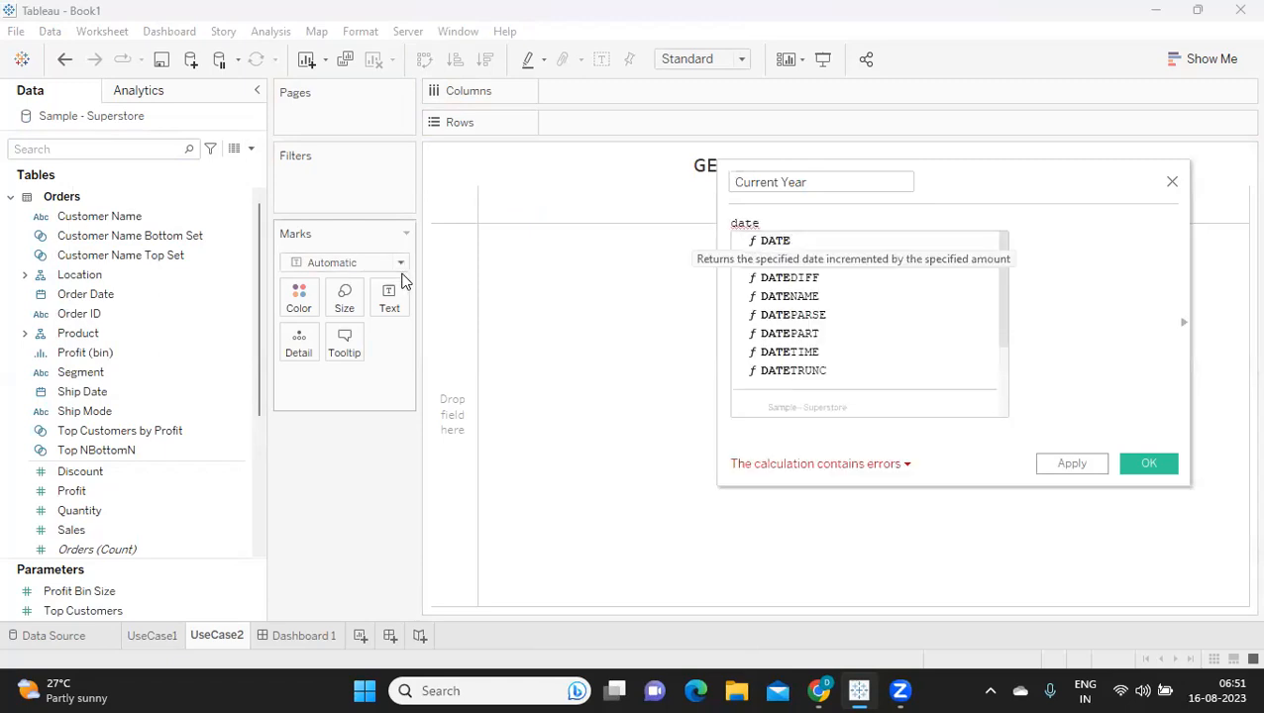
pyautogui.press('Return')
pyautogui.write(",'te")
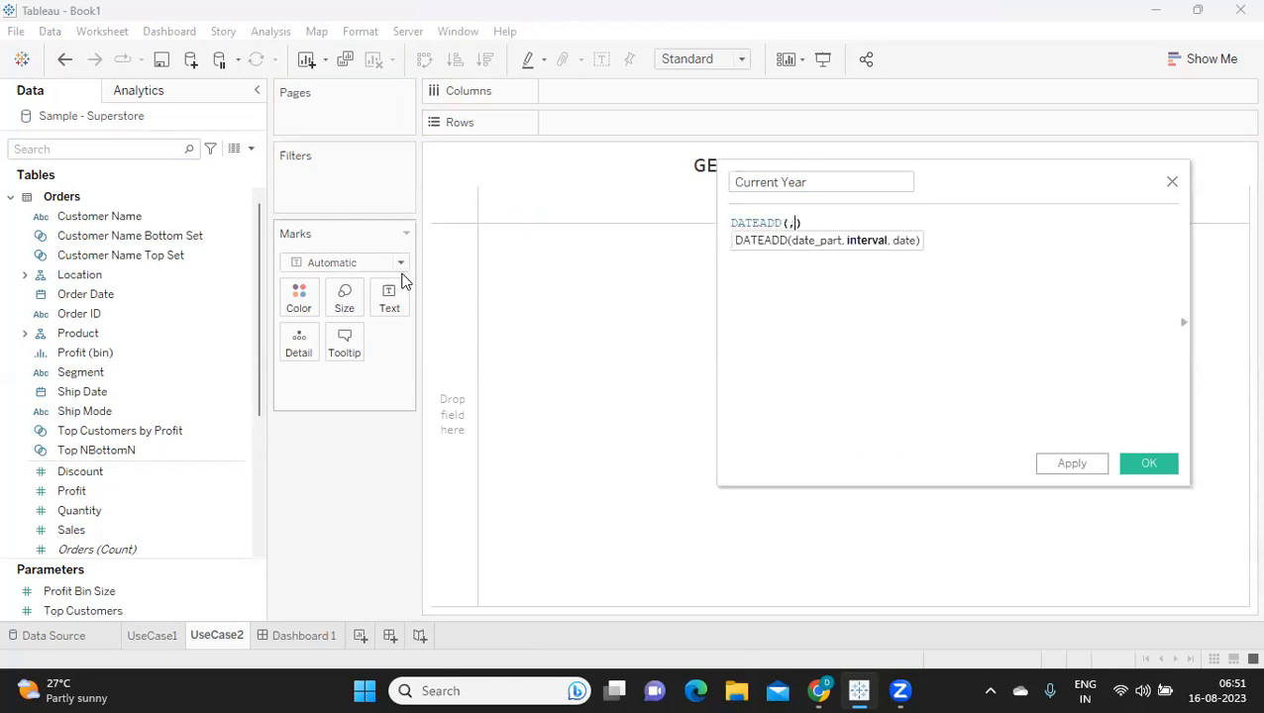
pyautogui.write('a')
pyautogui.press('BackSpace')
pyautogui.press('BackSpace')
pyautogui.press('BackSpace')
pyautogui.write("year',")
pyautogui.press('BackSpace')
pyautogui.press('BackSpace')
pyautogui.press('BackSpace')
pyautogui.press('BackSpace')
pyautogui.press('BackSpace')
pyautogui.press('BackSpace')
pyautogui.press('BackSpace')
pyautogui.press('BackSpace')
# Complete the Current Year formula as DATEADD('year',1,[Order Date]) and save the calculation
pyautogui.write("'year'")
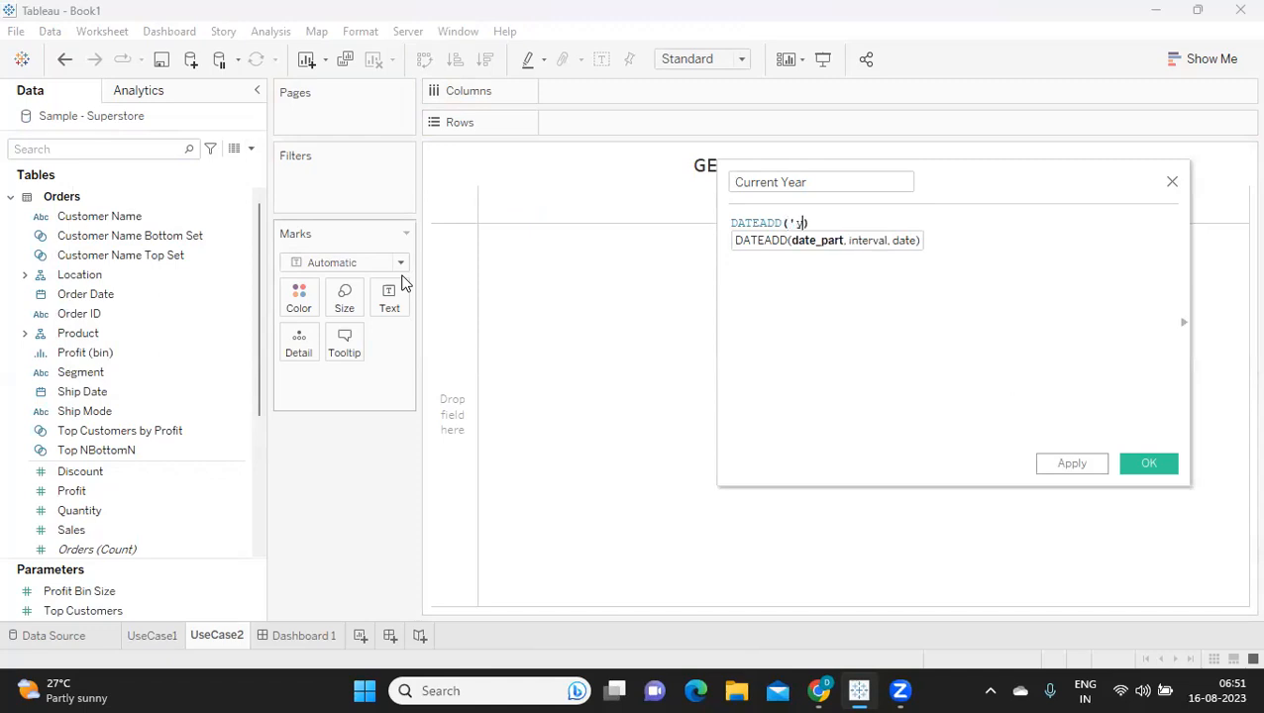
pyautogui.write(',')
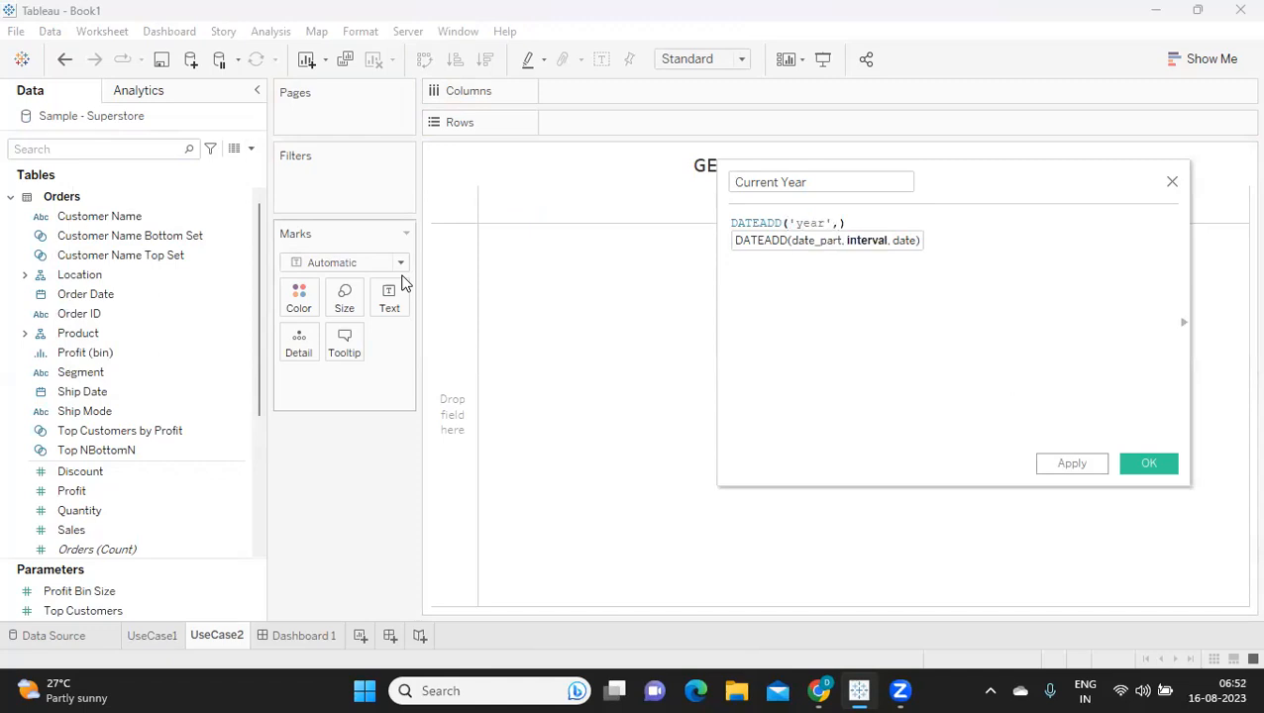
pyautogui.write('1,')
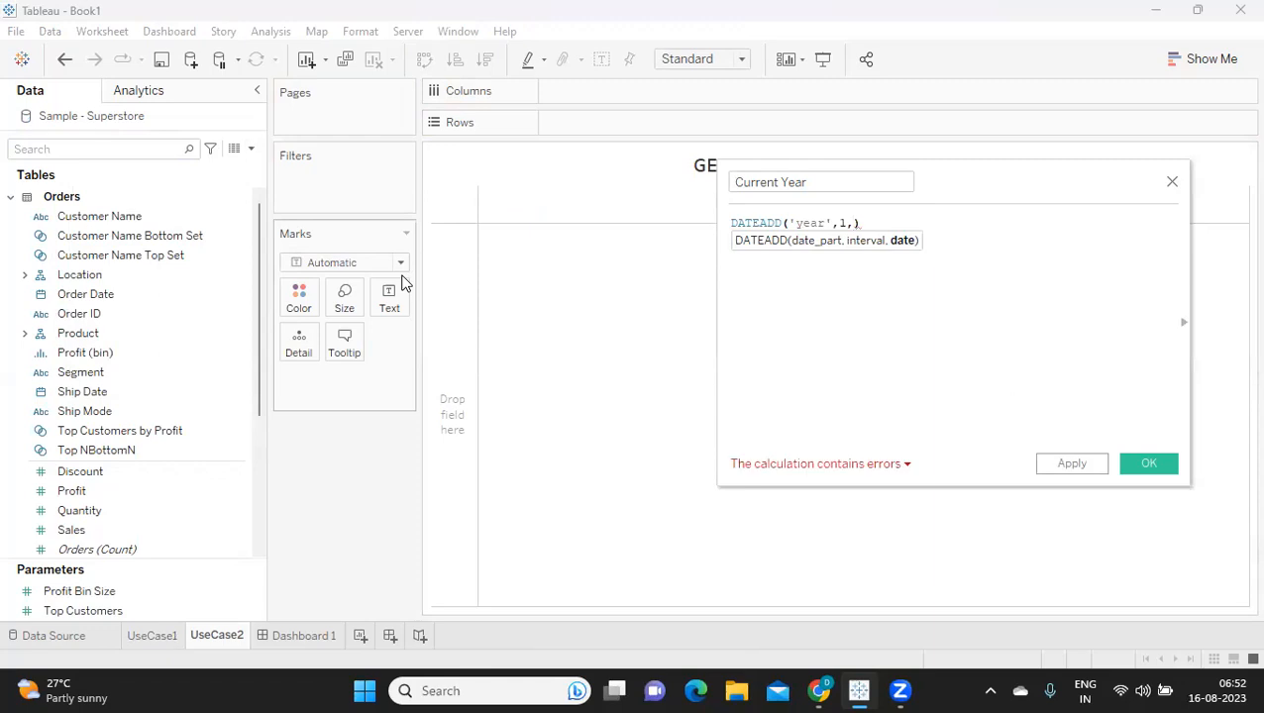
pyautogui.write('[Or')
pyautogui.press('Return')
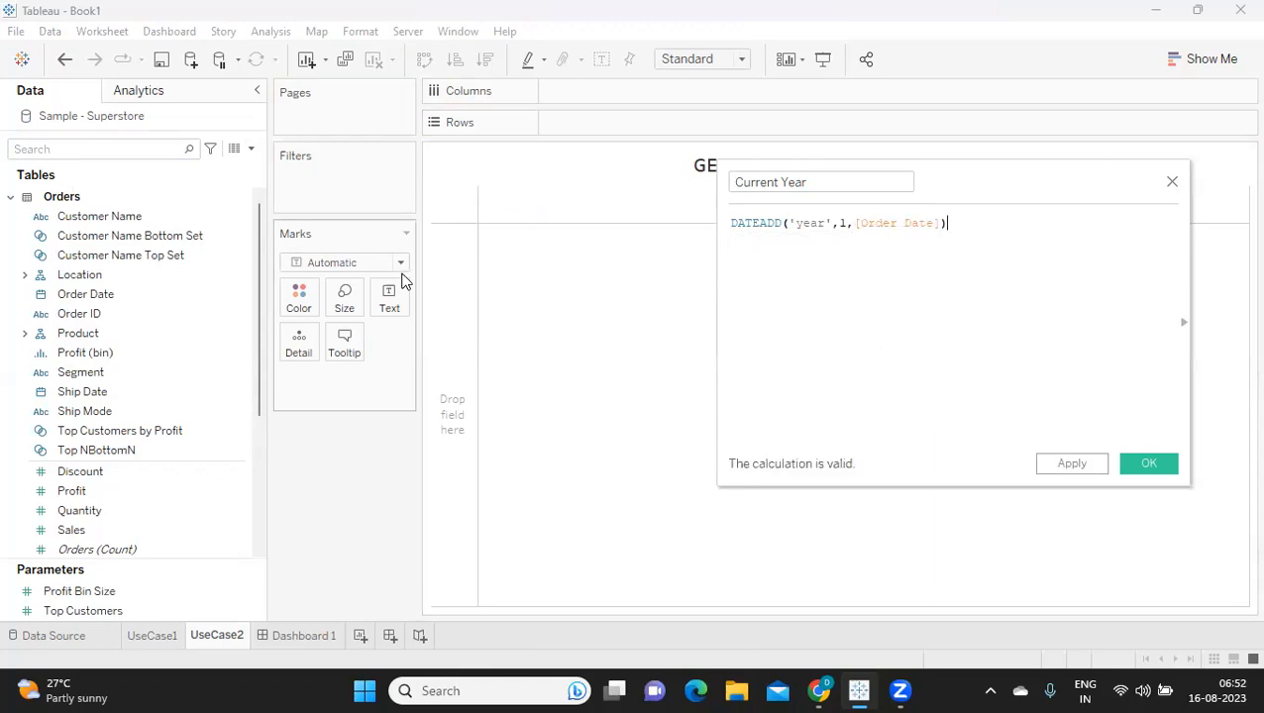
pyautogui.click(1070, 469)
pyautogui.click(1154, 463)
# Place Current Year on Rows twice, once as discrete year and once as discrete month
pyautogui.moveTo(121, 216); pyautogui.dragTo(632, 124)
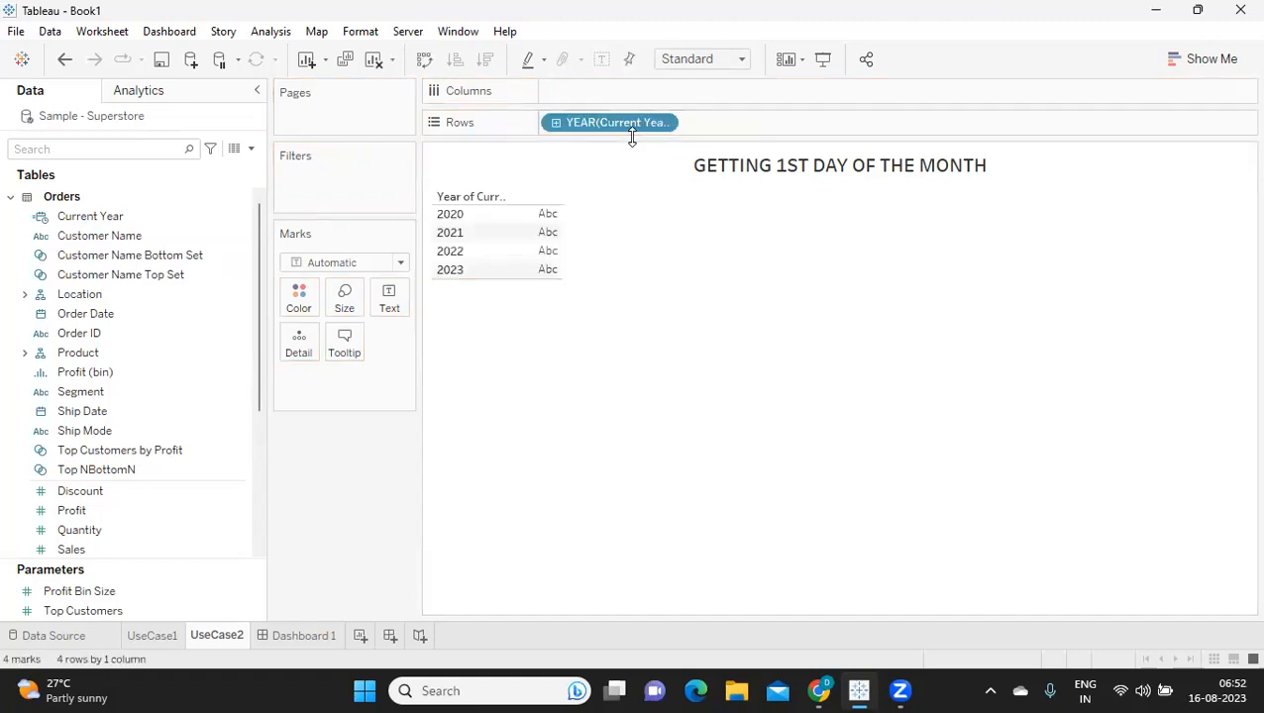
pyautogui.click(666, 123)
pyautogui.click(886, 456)
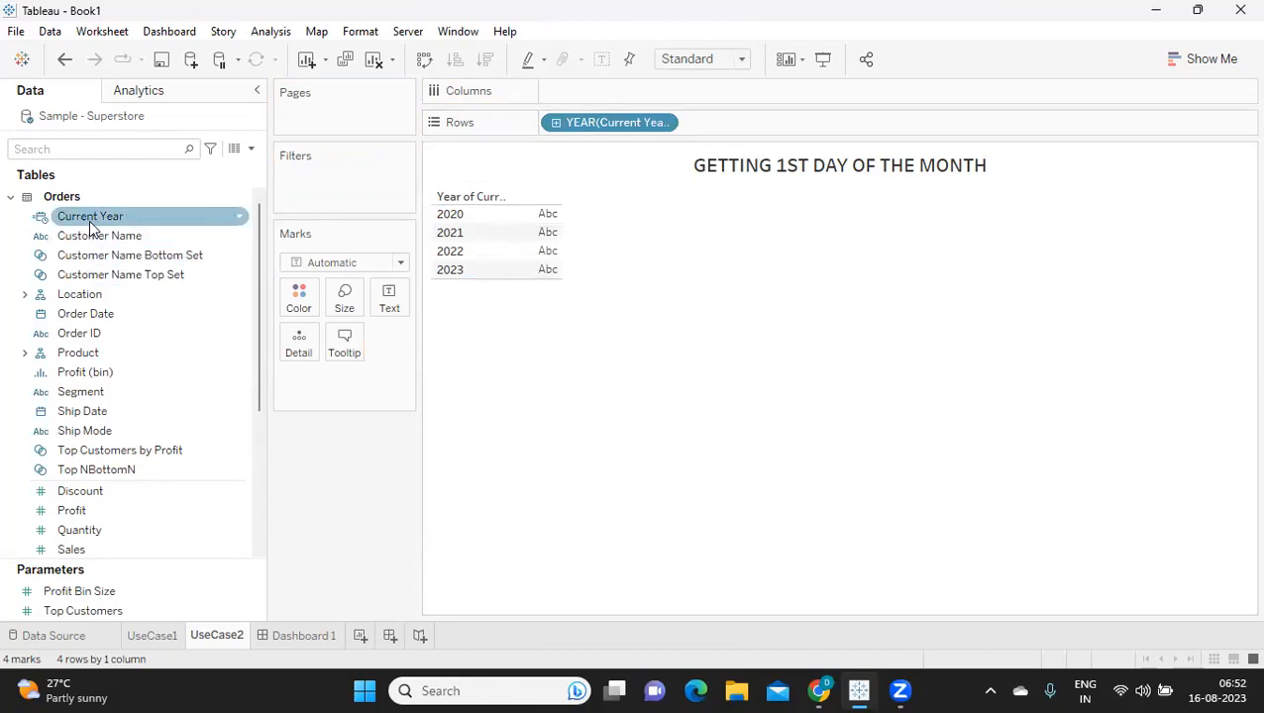
pyautogui.moveTo(89, 220); pyautogui.dragTo(738, 132)
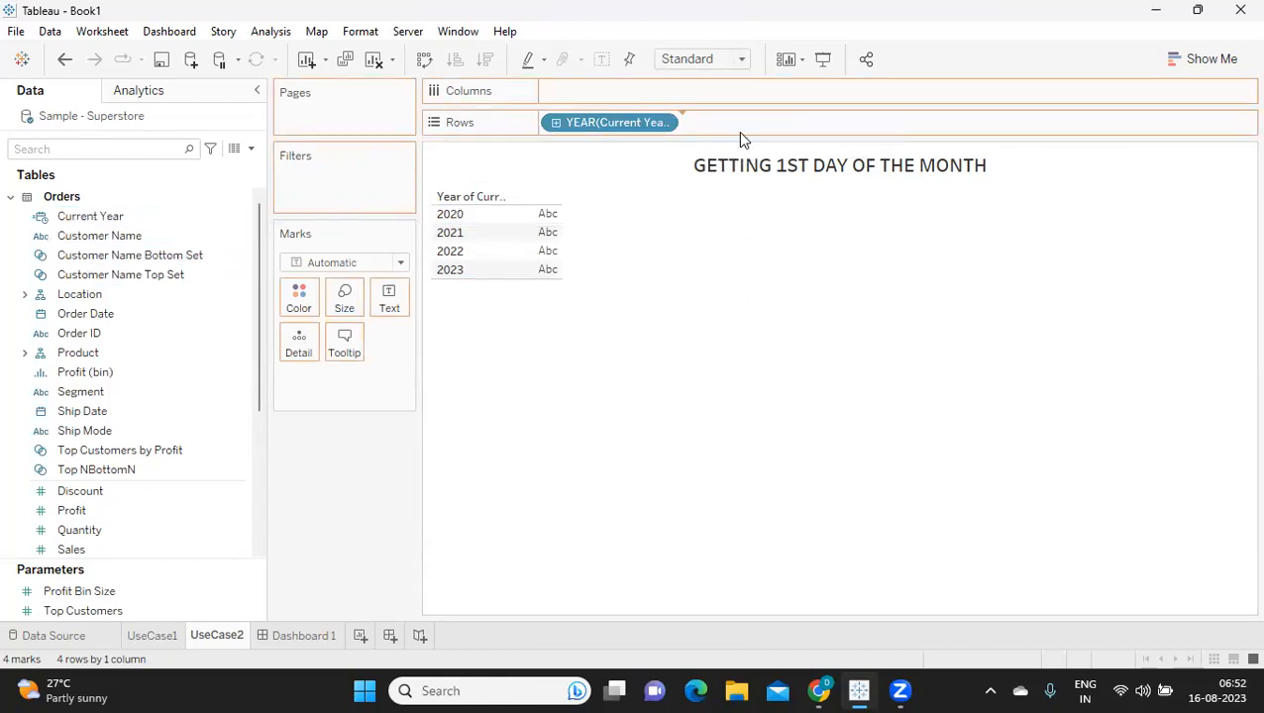
pyautogui.click(803, 125)
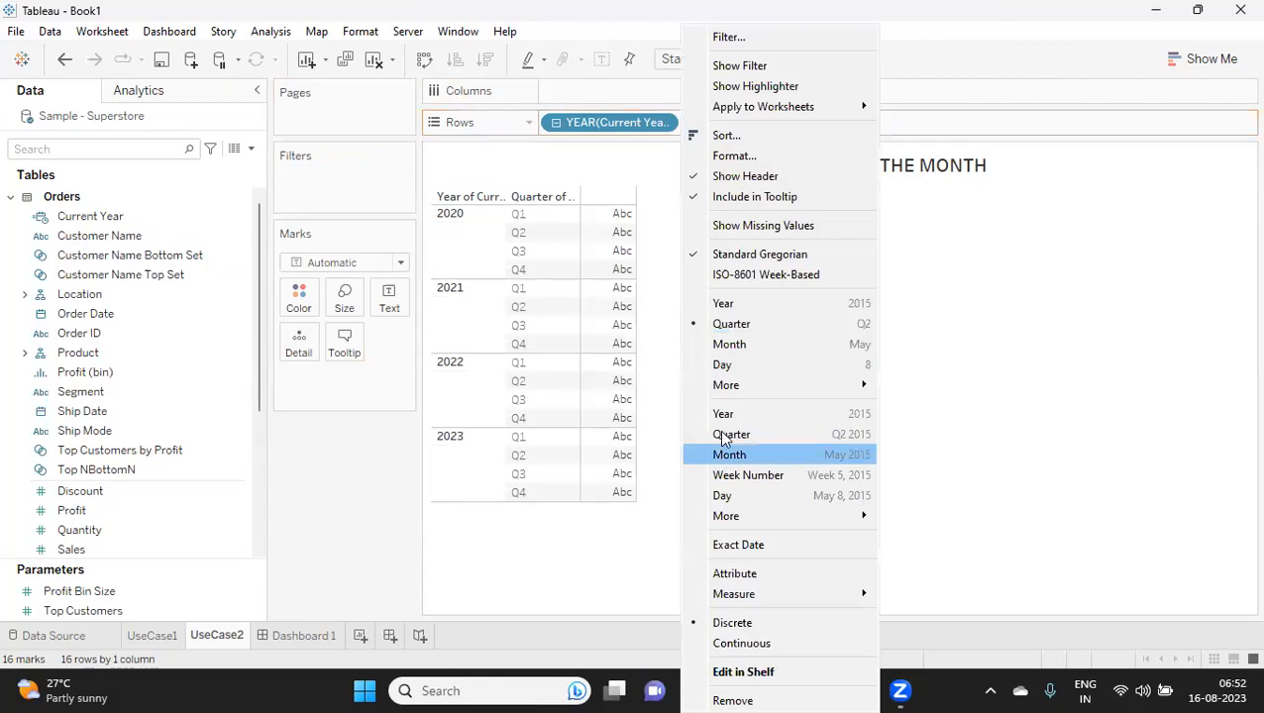
pyautogui.click(745, 347)
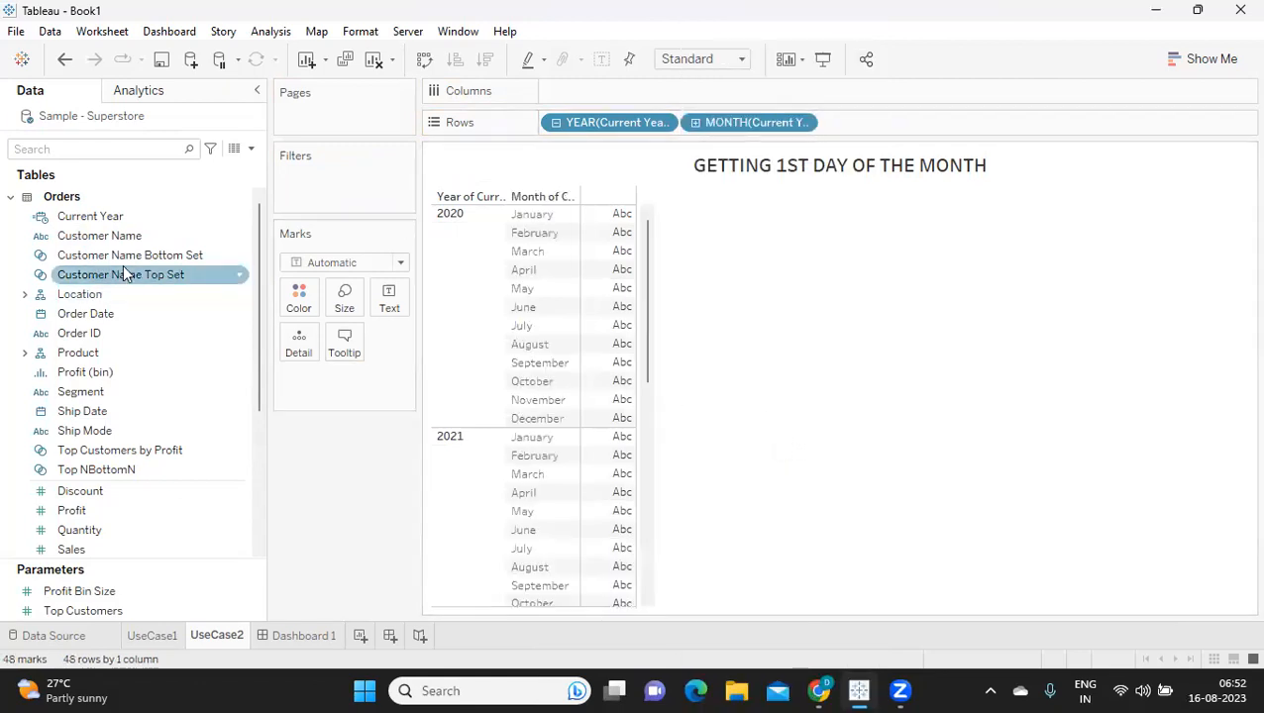
# Add Current Year to the end of Rows as a discrete exact date
pyautogui.moveTo(102, 216); pyautogui.dragTo(884, 127)
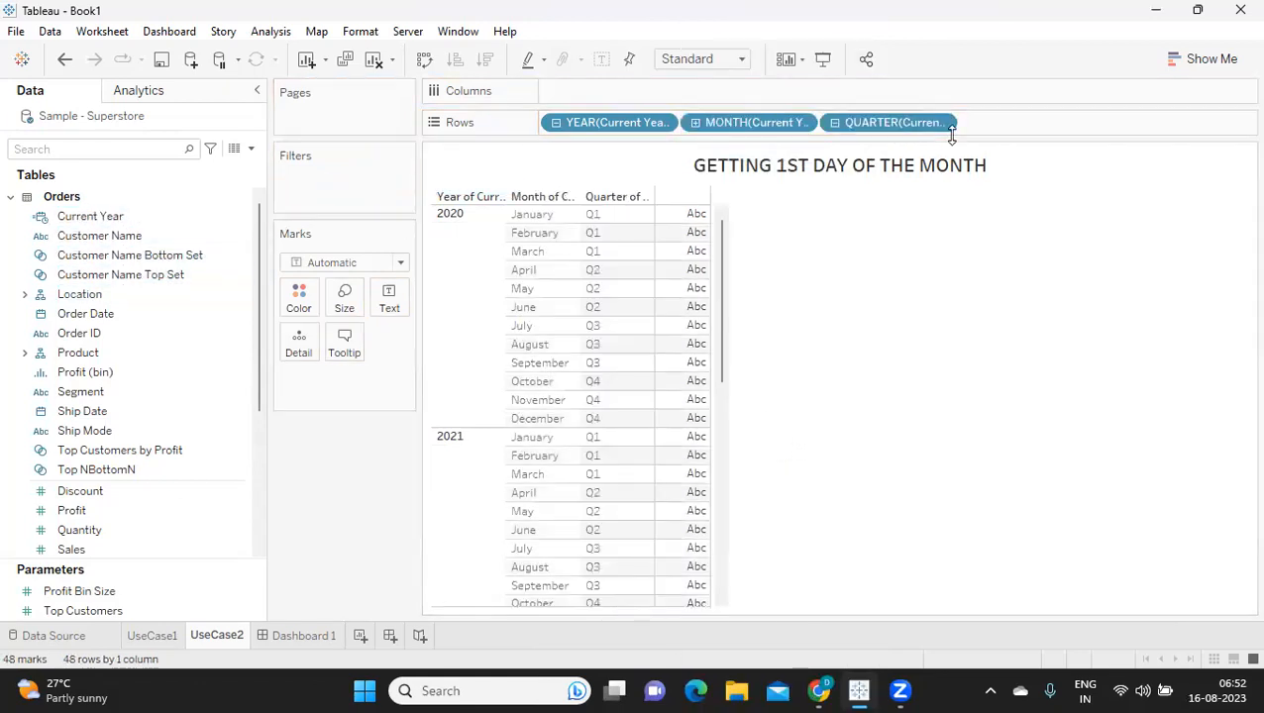
pyautogui.click(943, 122)
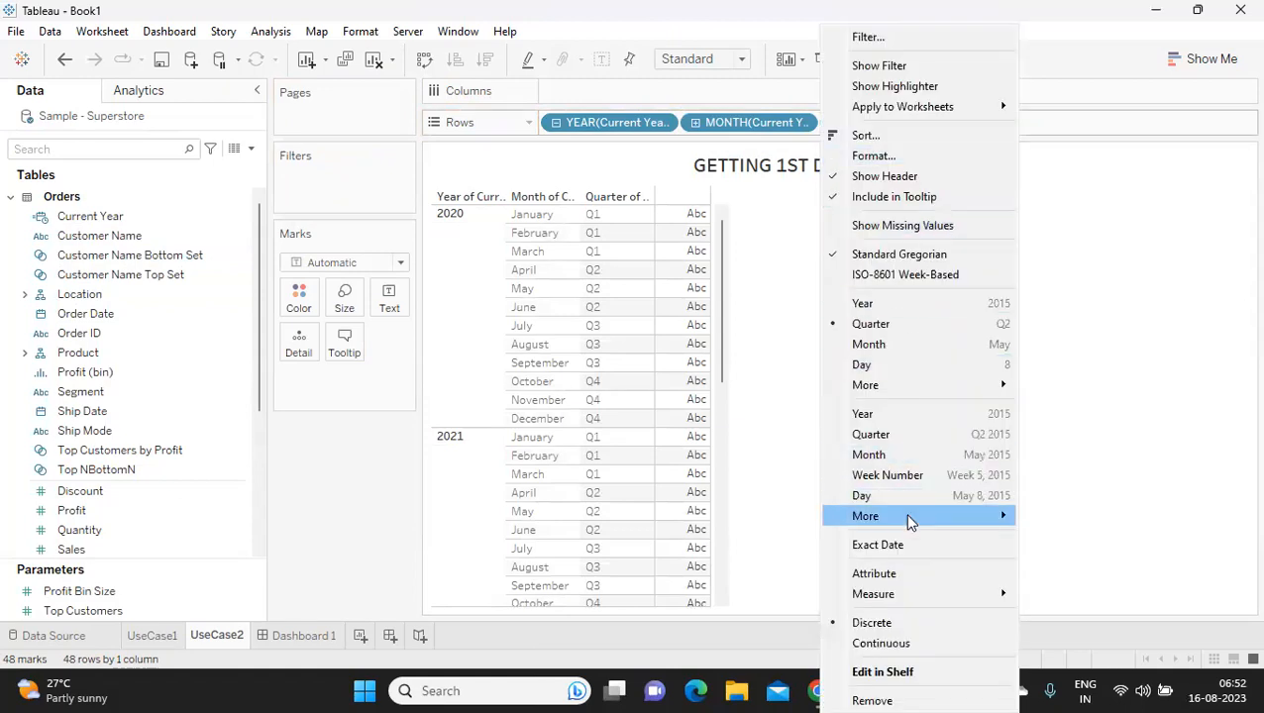
pyautogui.click(908, 545)
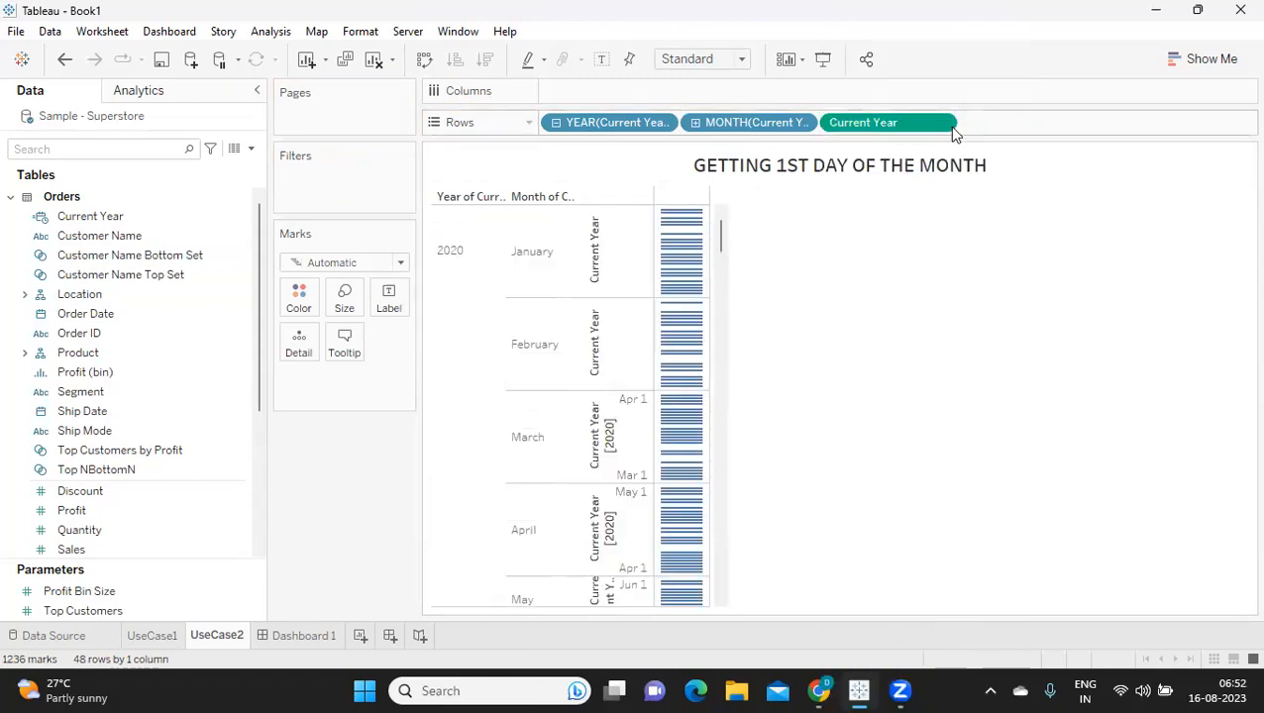
pyautogui.click(940, 123)
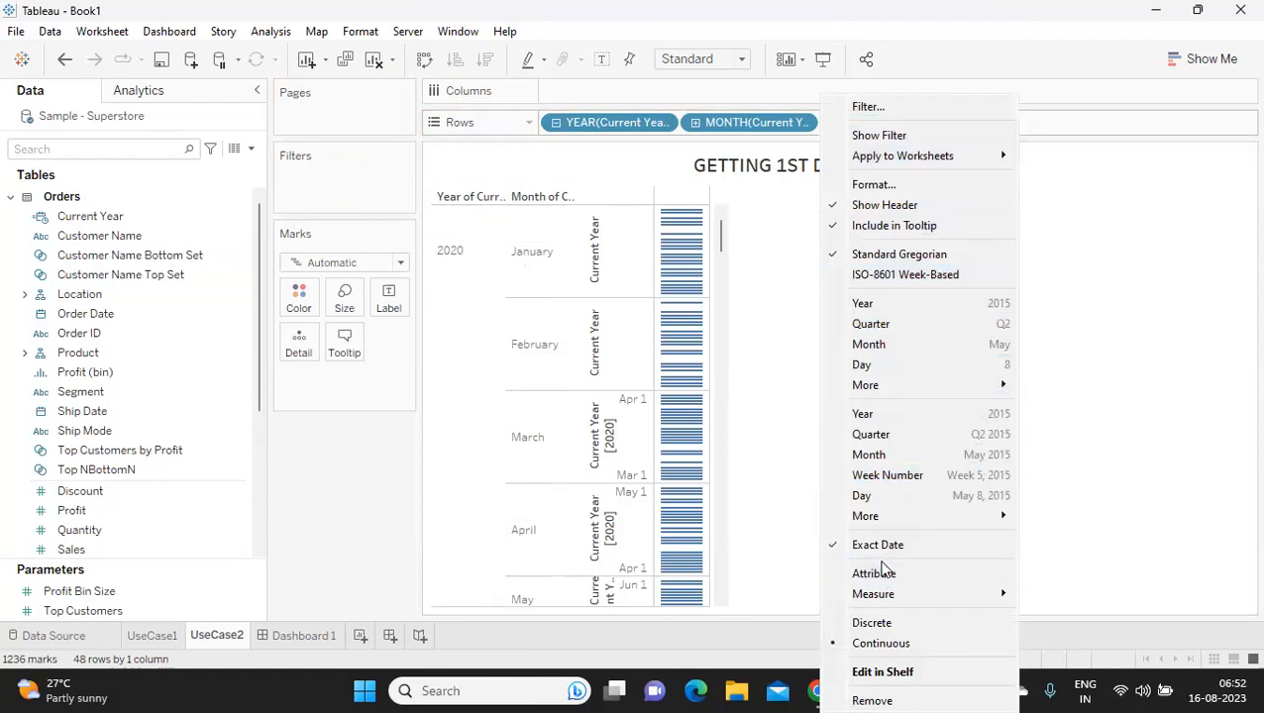
pyautogui.click(874, 620)
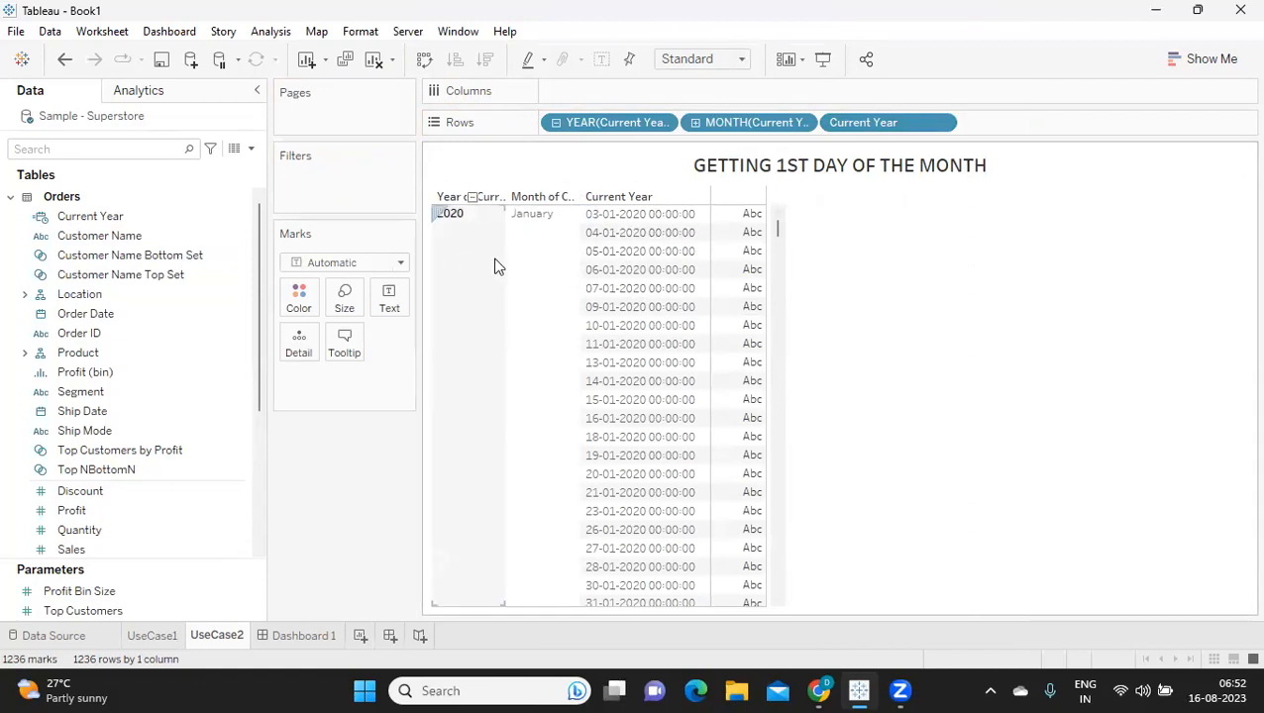
# Append "/Current Month" to the sheet title "GETTING 1ST DAY OF THE MONTH"
pyautogui.click(252, 150)
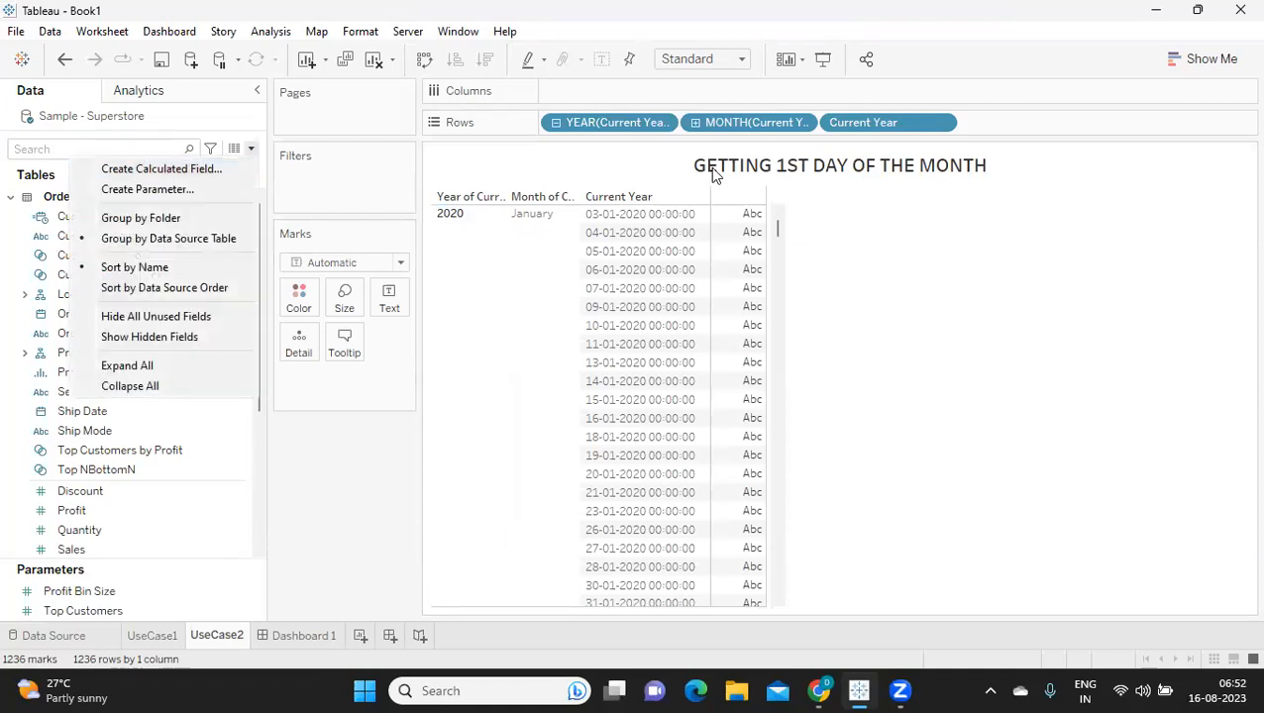
pyautogui.doubleClick(977, 167)
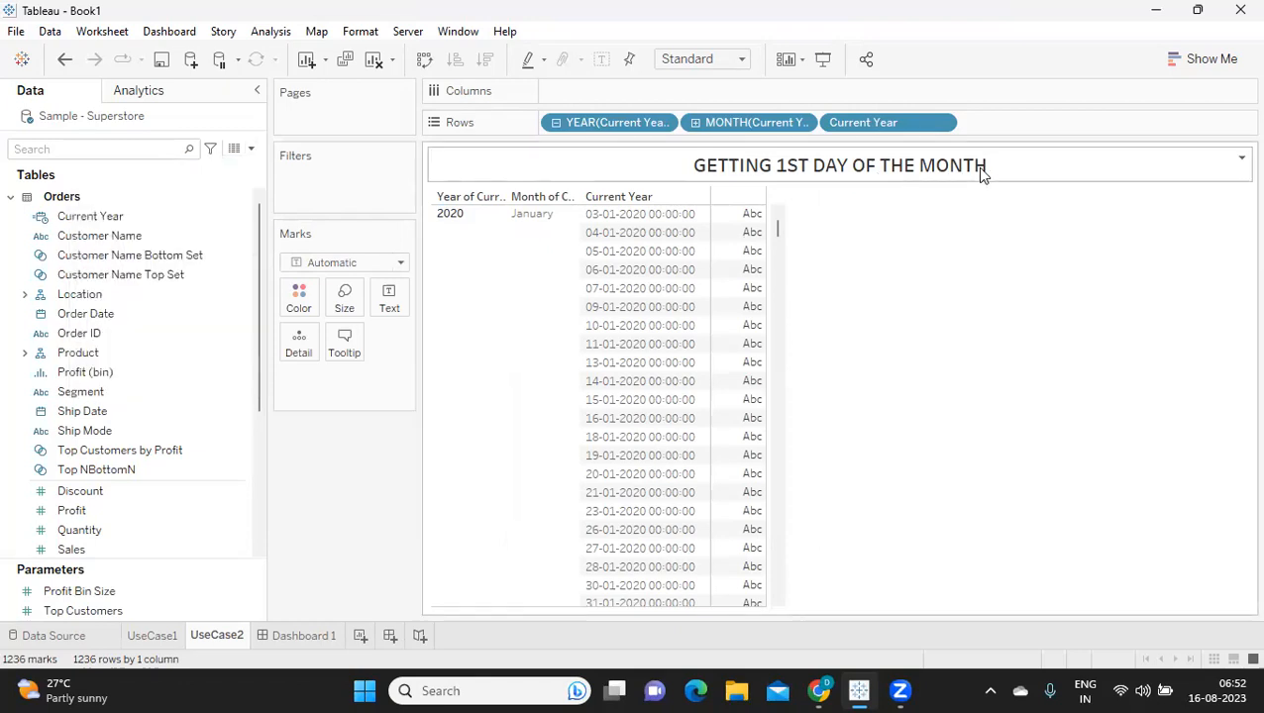
pyautogui.click(913, 348)
pyautogui.write('/Current Month')
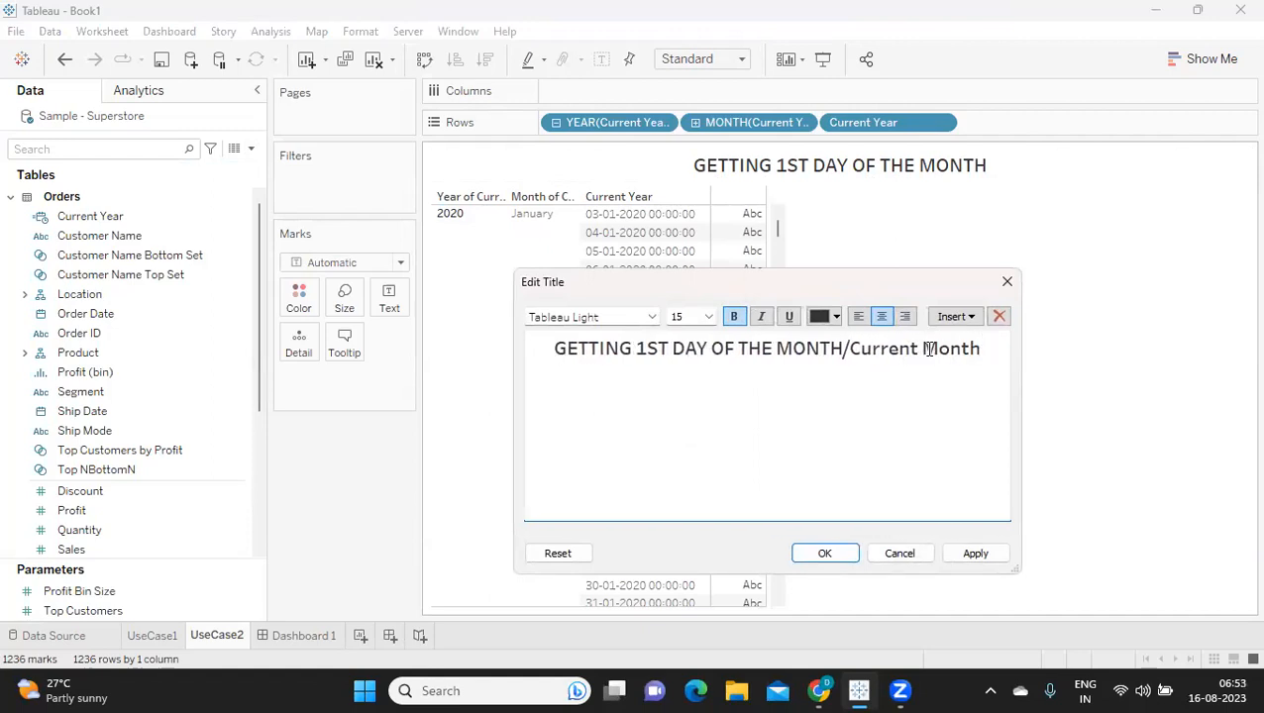
pyautogui.click(994, 558)
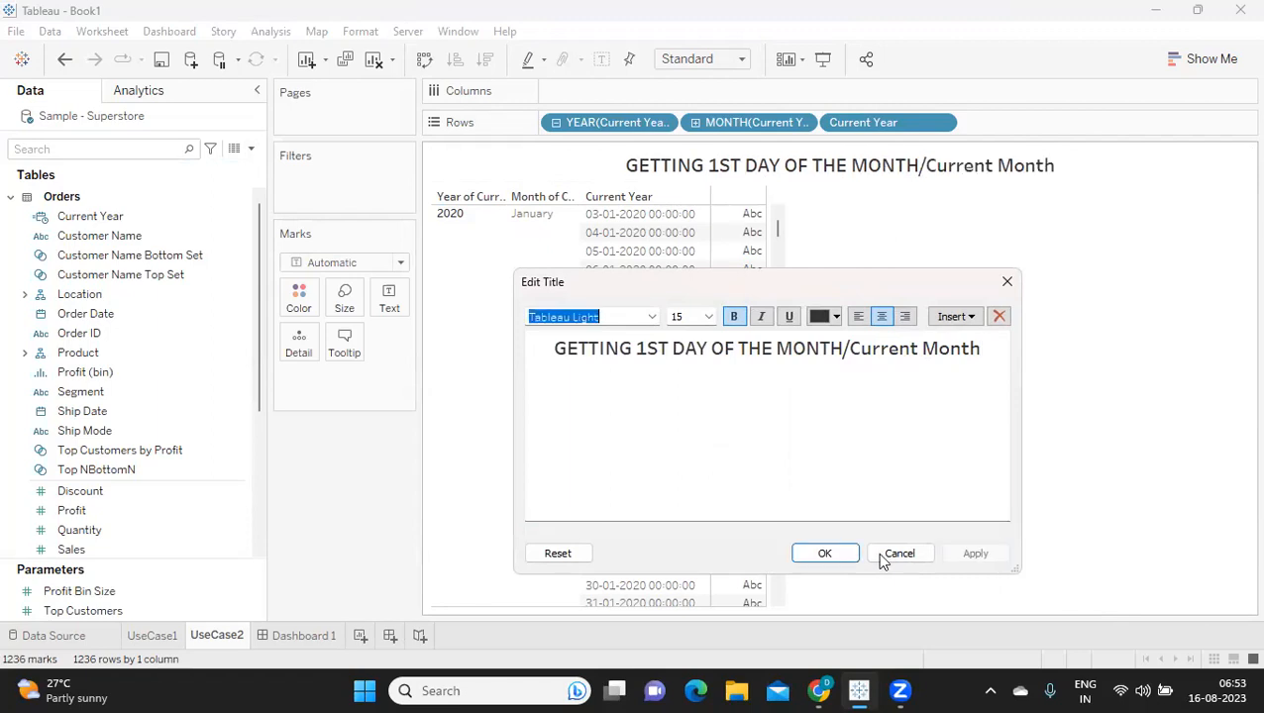
pyautogui.click(825, 554)
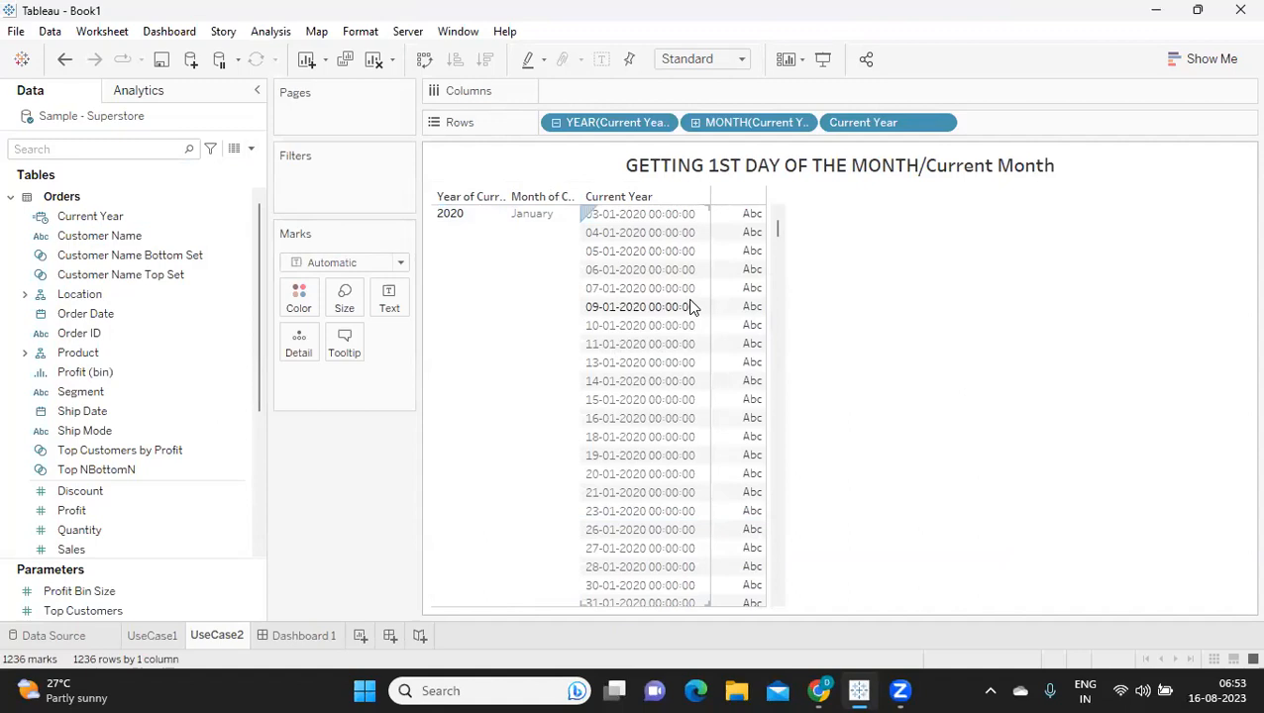
# Create a calculated field named Date Trunc and start its formula with the DATETRUNC function
pyautogui.click(250, 148)
pyautogui.click(148, 170)
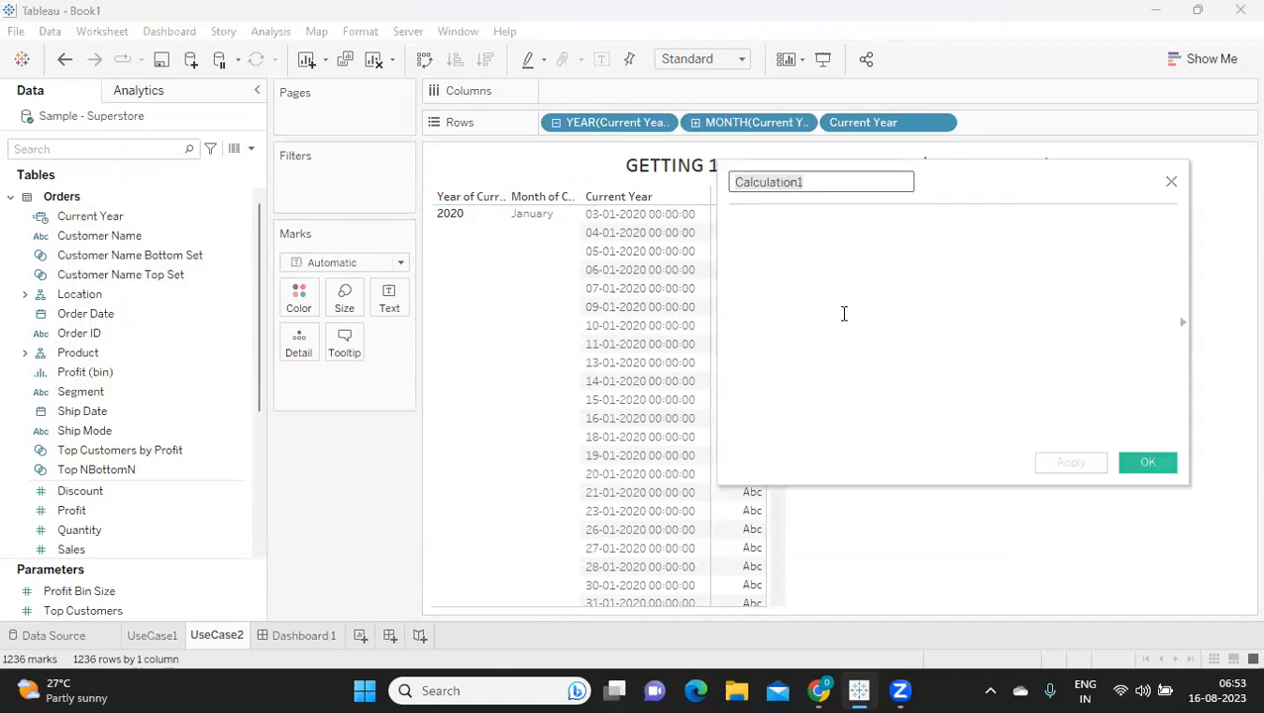
pyautogui.write('Date Tr')
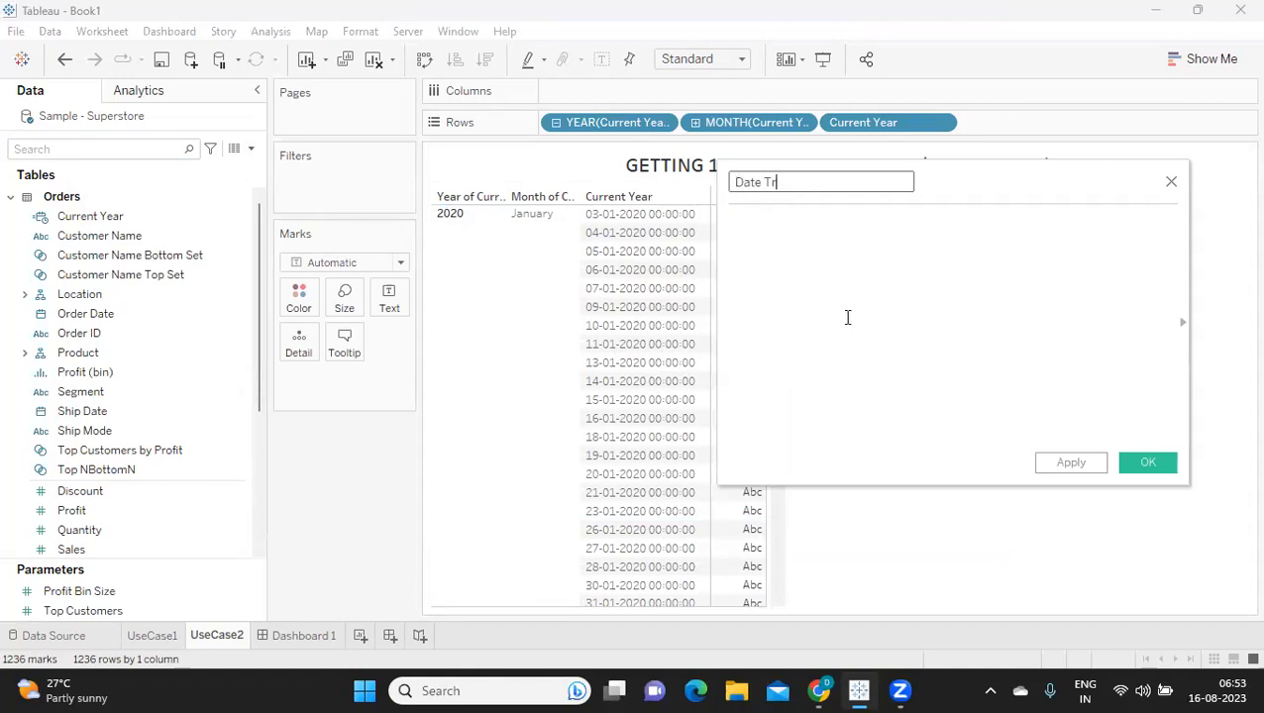
pyautogui.write('unc')
pyautogui.press('Tab')
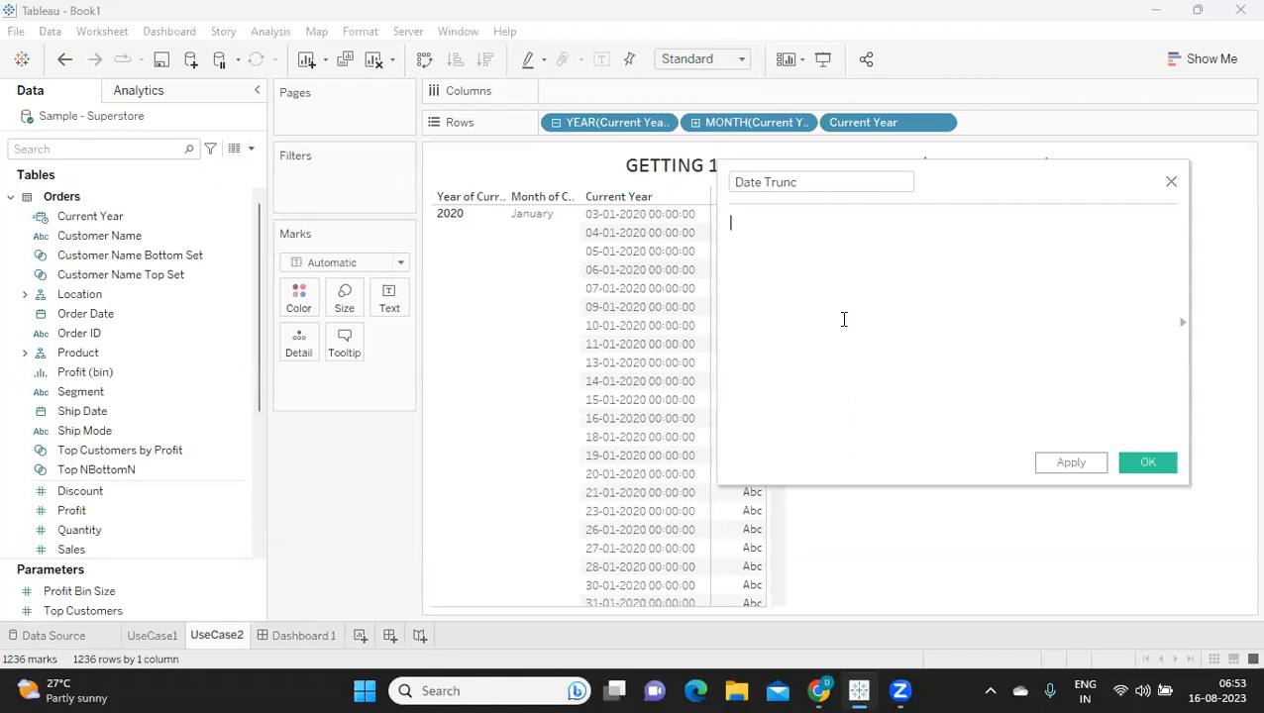
pyautogui.write('date')
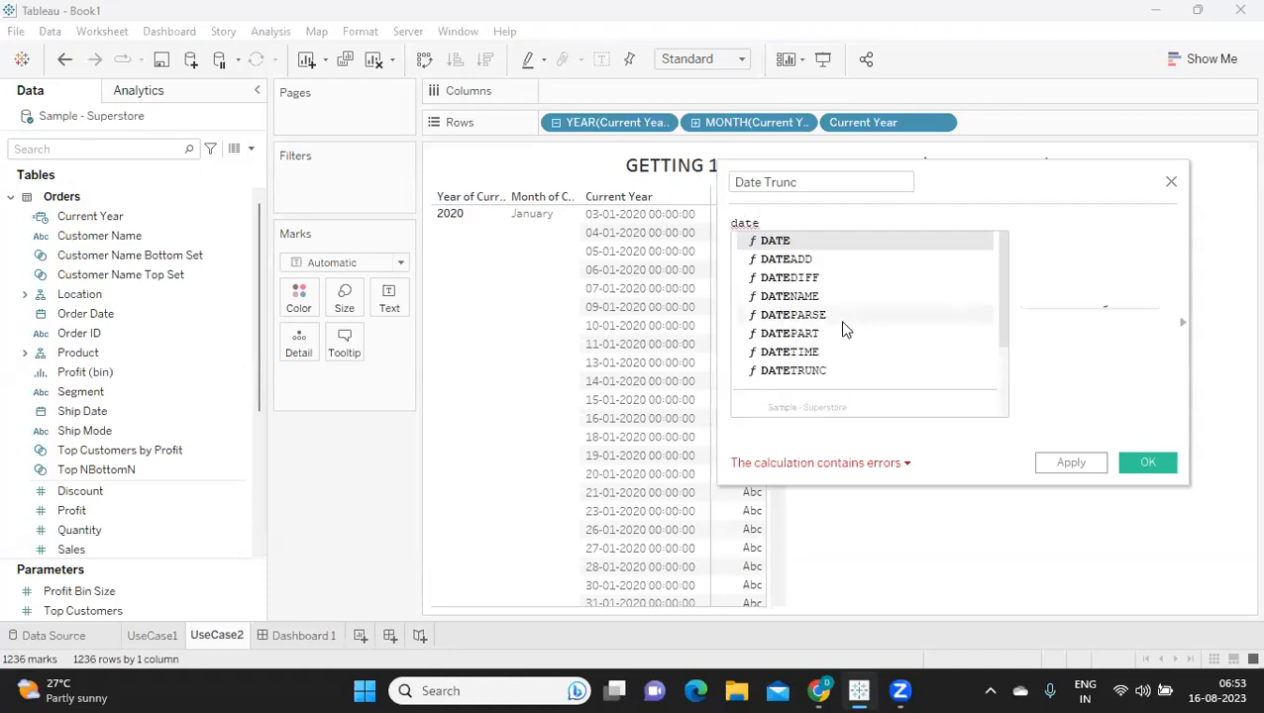
pyautogui.press('Down')
pyautogui.press('Down')
pyautogui.press('Down')
pyautogui.press('Down')
pyautogui.press('Down')
pyautogui.press('Down')
pyautogui.press('Down')
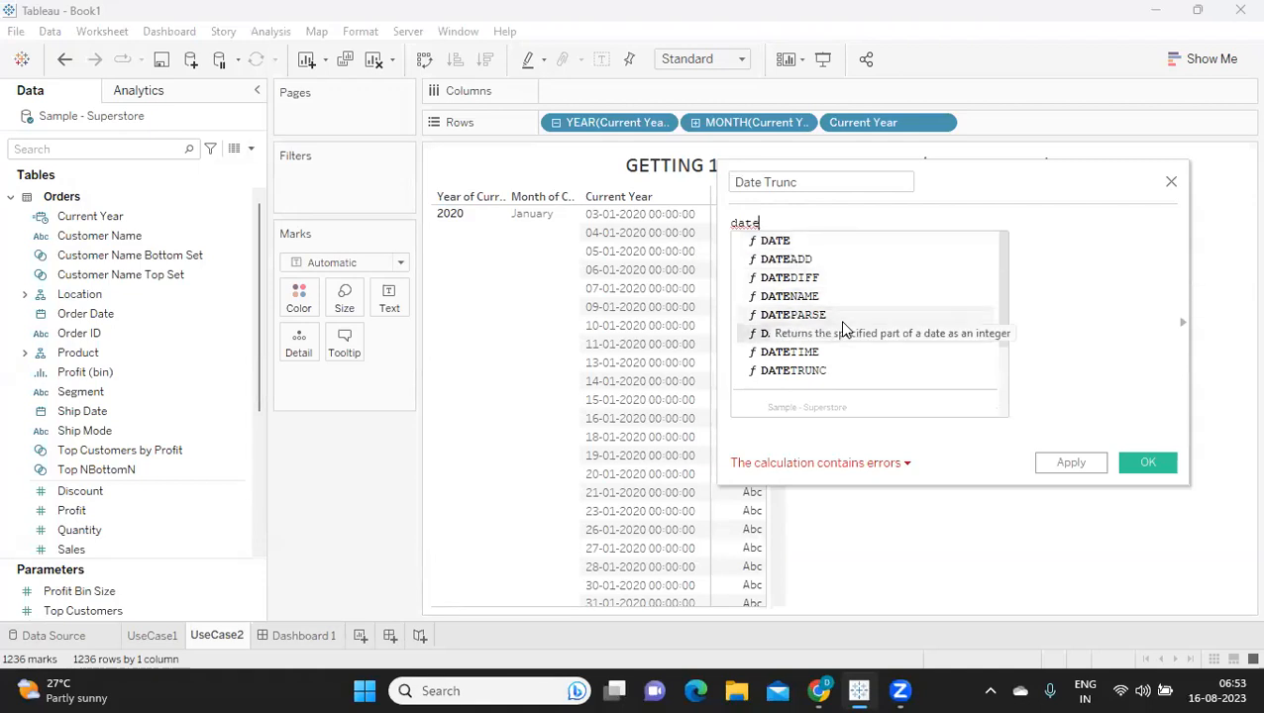
pyautogui.press('Return')
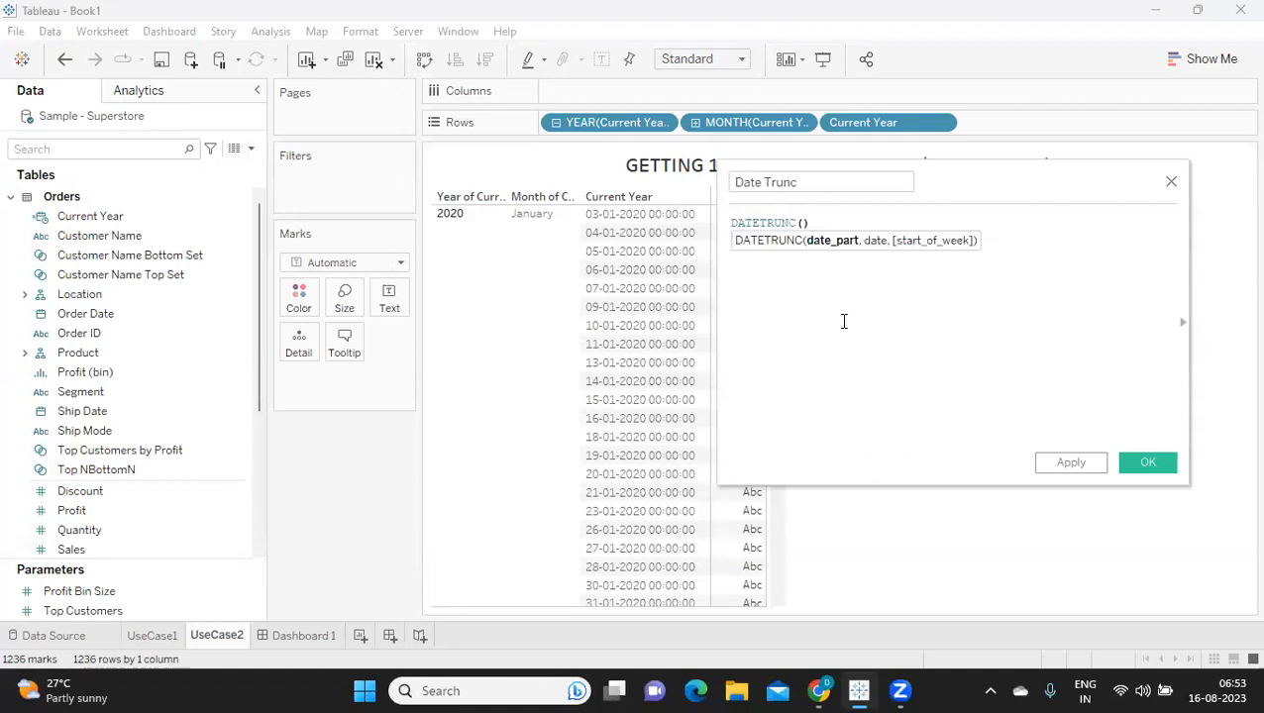
# Fill in the DATETRUNC arguments with 'month' and [Current Year]
pyautogui.write(',')
pyautogui.press('BackSpace')
pyautogui.write("'month',")
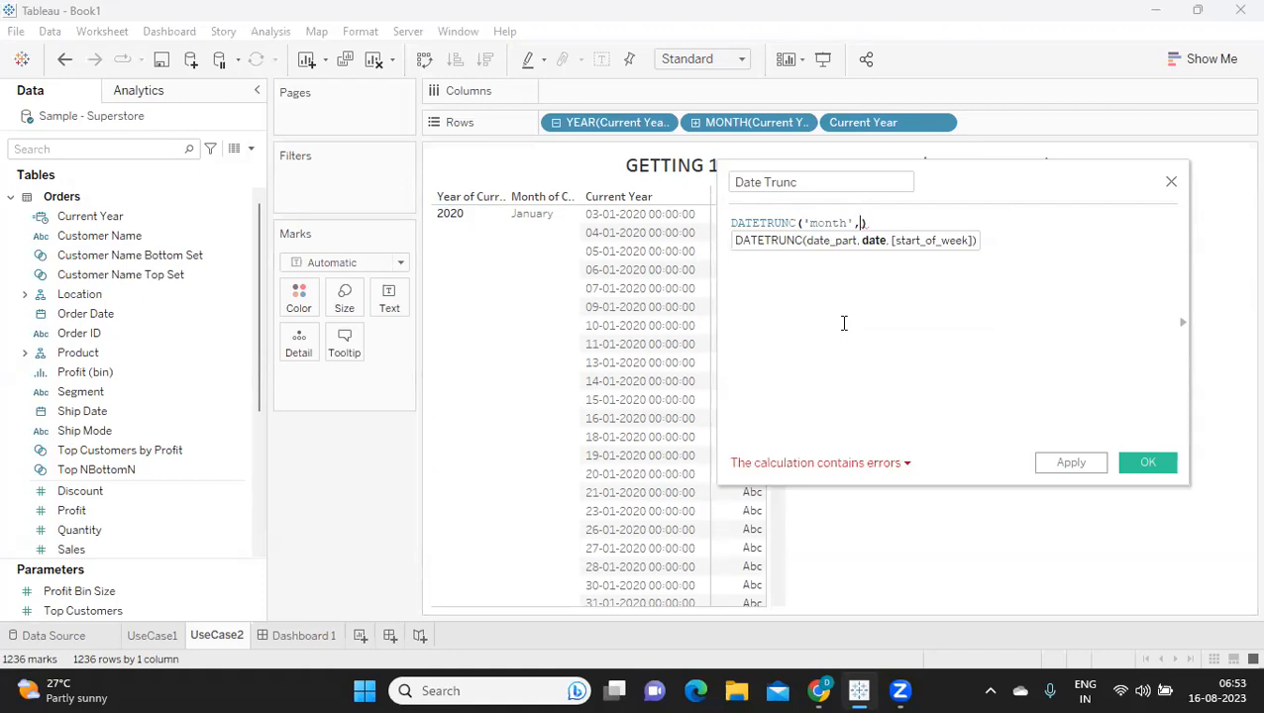
pyautogui.write('cu')
pyautogui.press('Return')
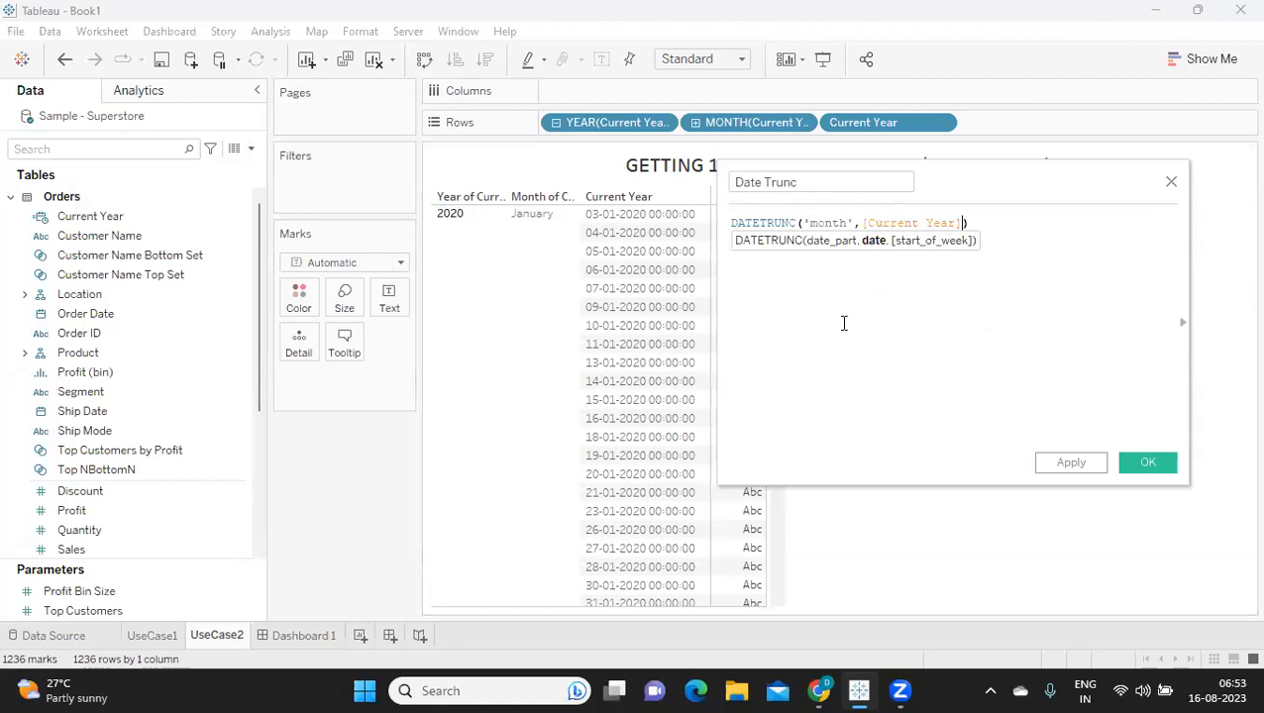
# Save the Date Trunc calculation and add it to the end of Rows as a discrete exact date
pyautogui.click(1070, 466)
pyautogui.click(1137, 467)
pyautogui.moveTo(66, 301); pyautogui.dragTo(1003, 121)
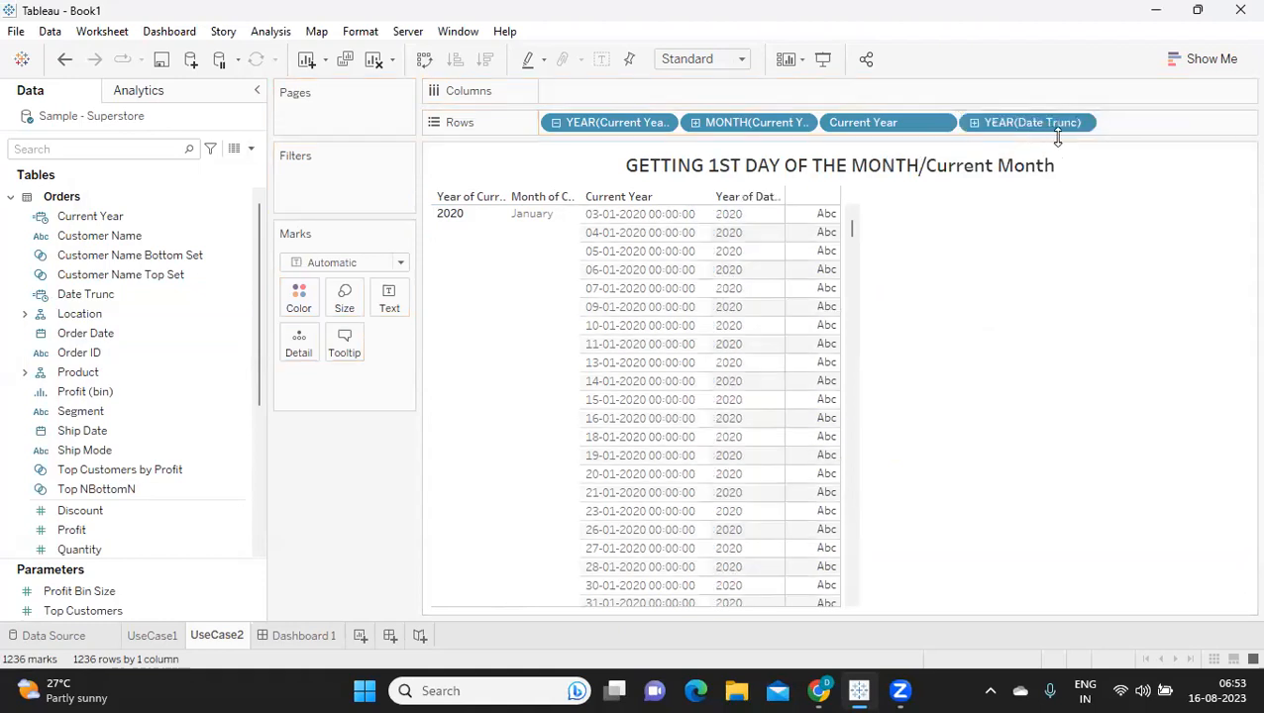
pyautogui.click(1082, 123)
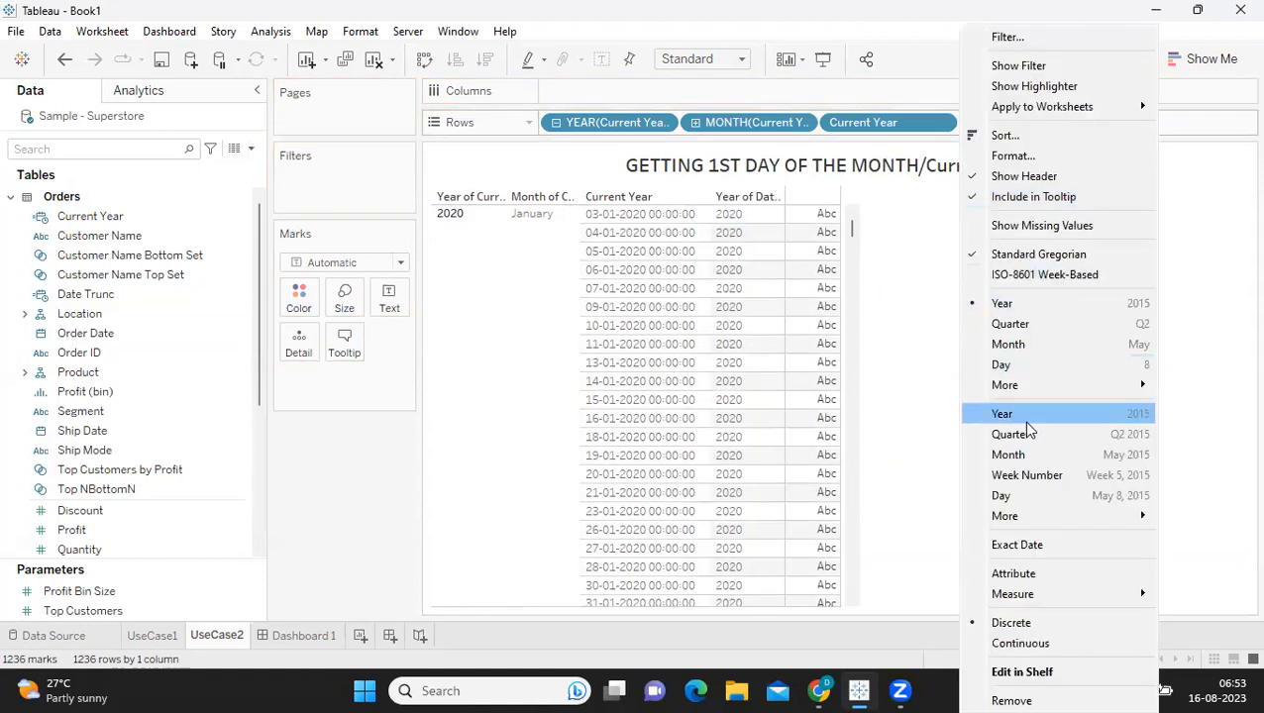
pyautogui.press('Escape')
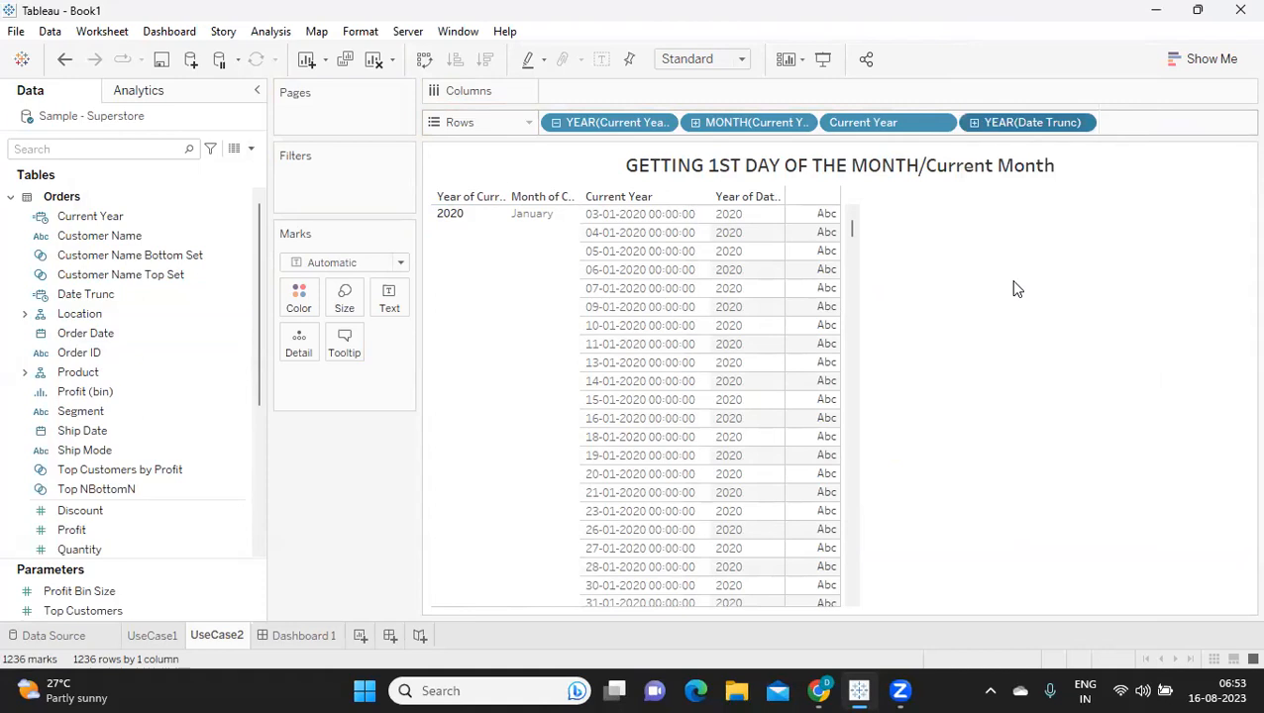
pyautogui.click(1081, 124)
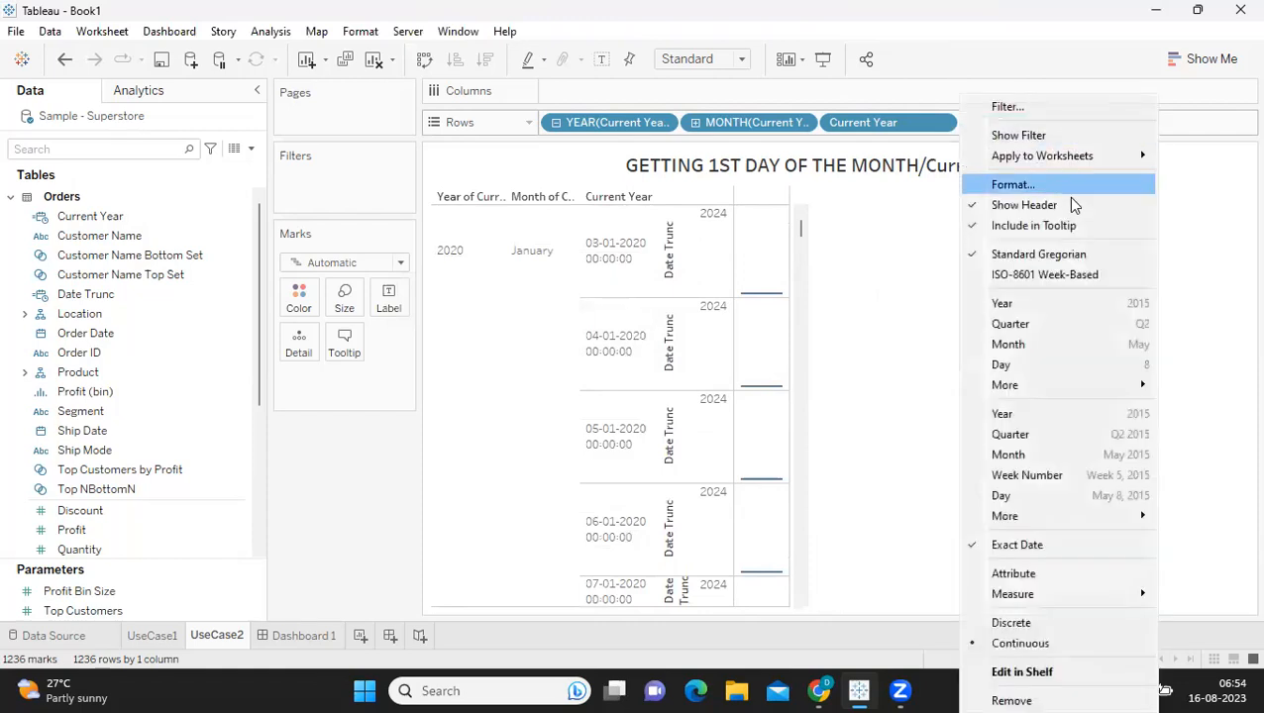
pyautogui.click(1020, 616)
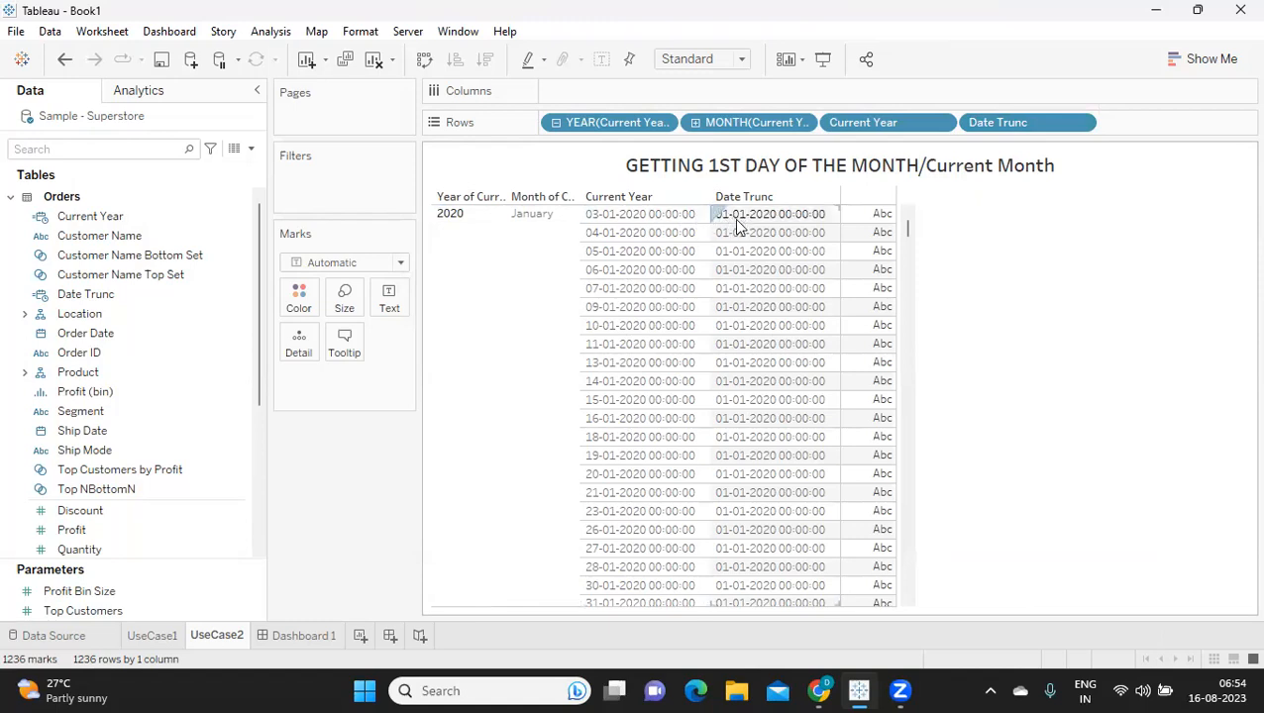
pyautogui.scroll(-2, 739, 479)
pyautogui.scroll(-1, 739, 483)
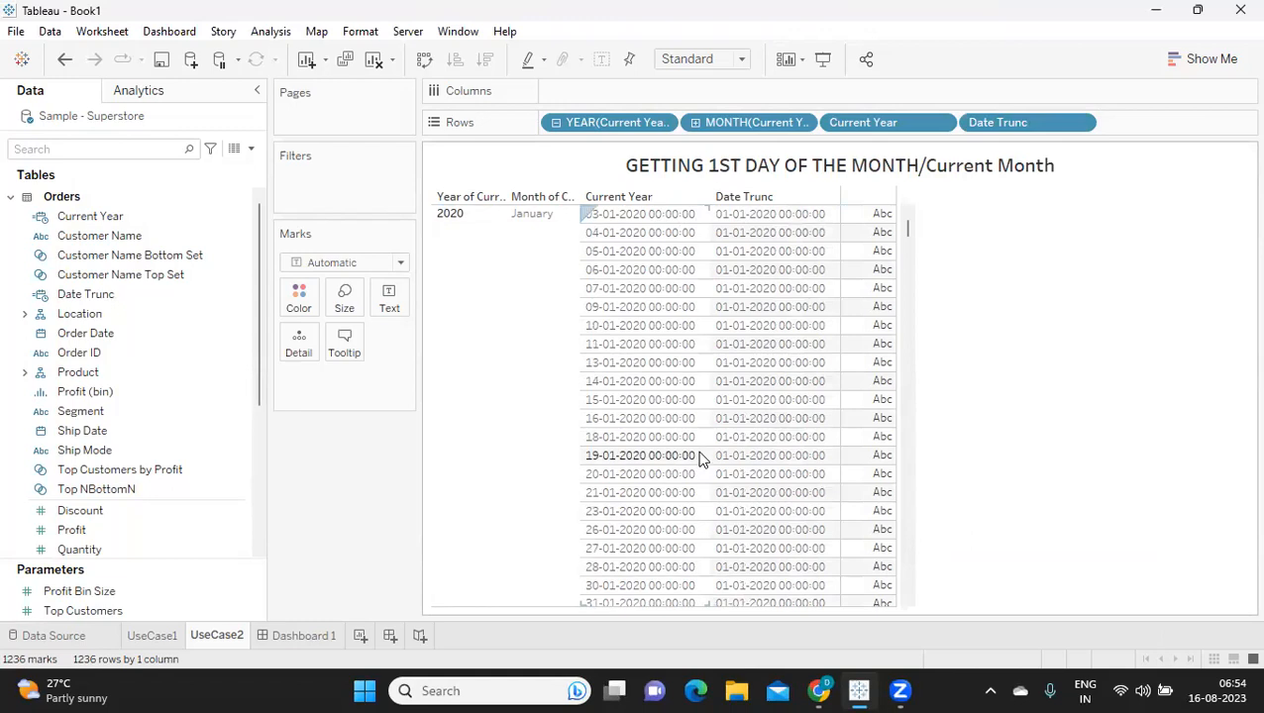
pyautogui.scroll(3, 609, 276)
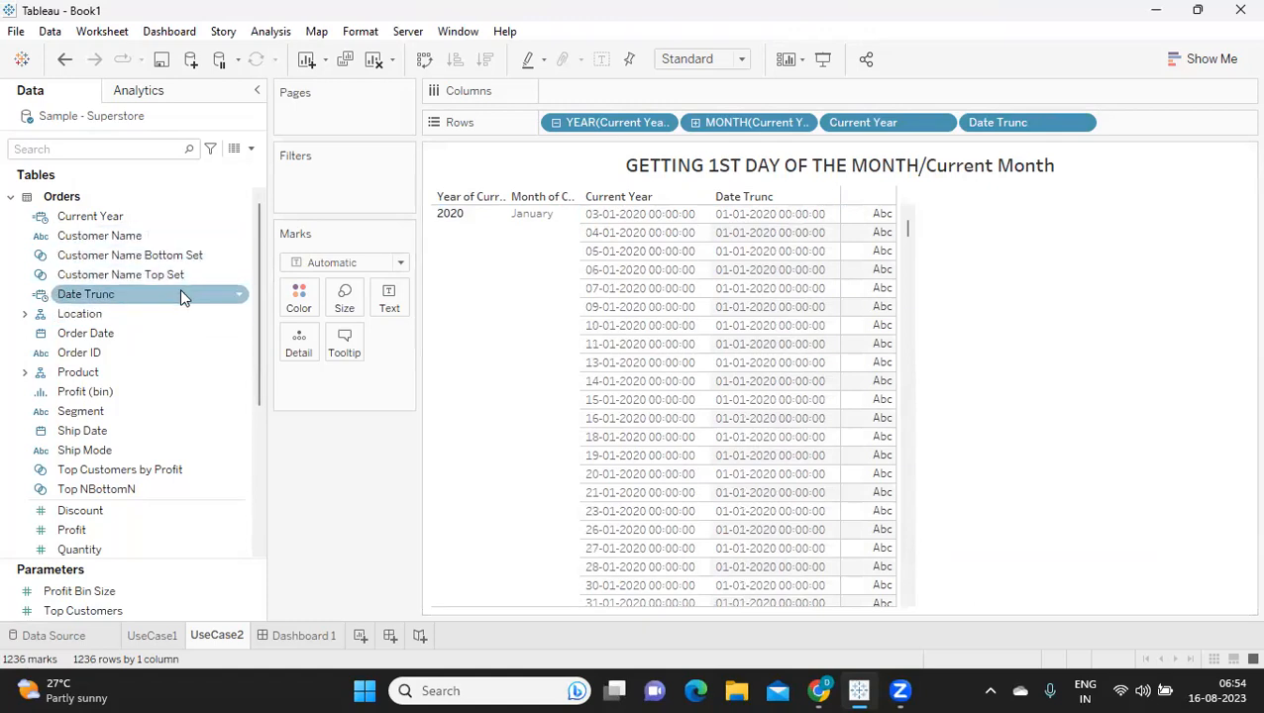
# Add the comments "//First Day of the Month" and "//Minimum Day of the Mnth" below the Date Trunc formula and save the field
pyautogui.click(242, 300)
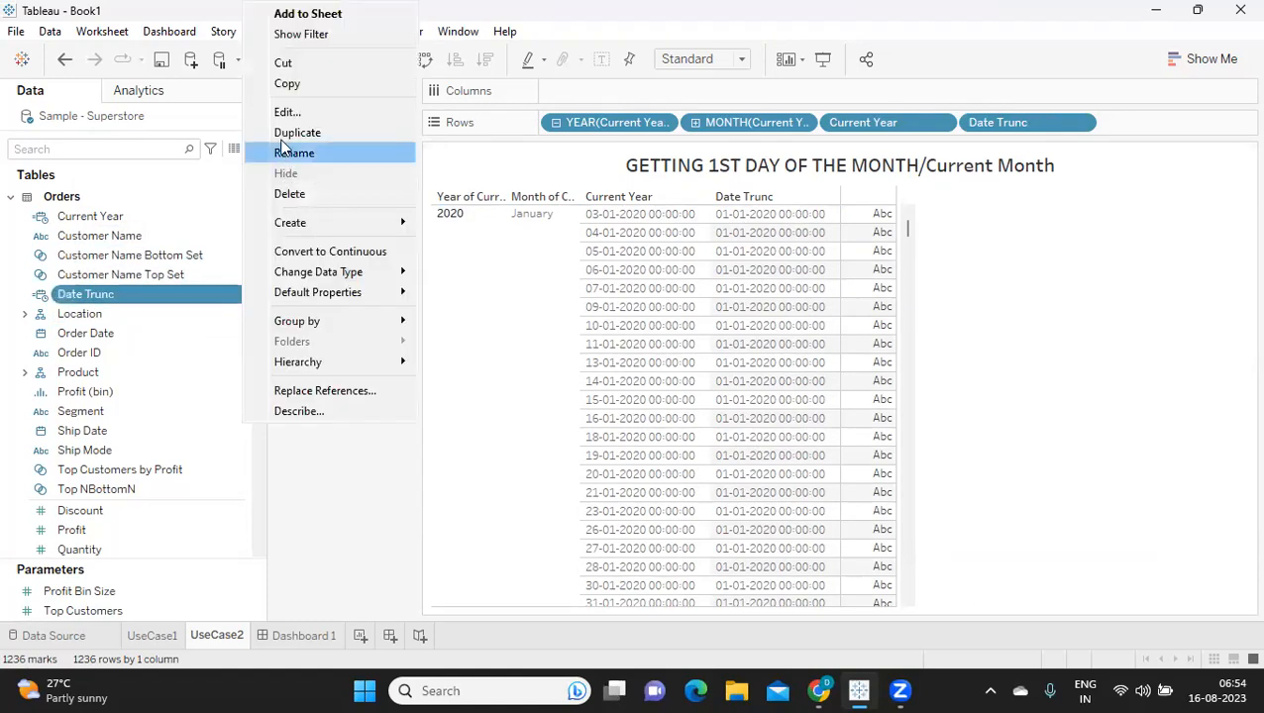
pyautogui.click(281, 117)
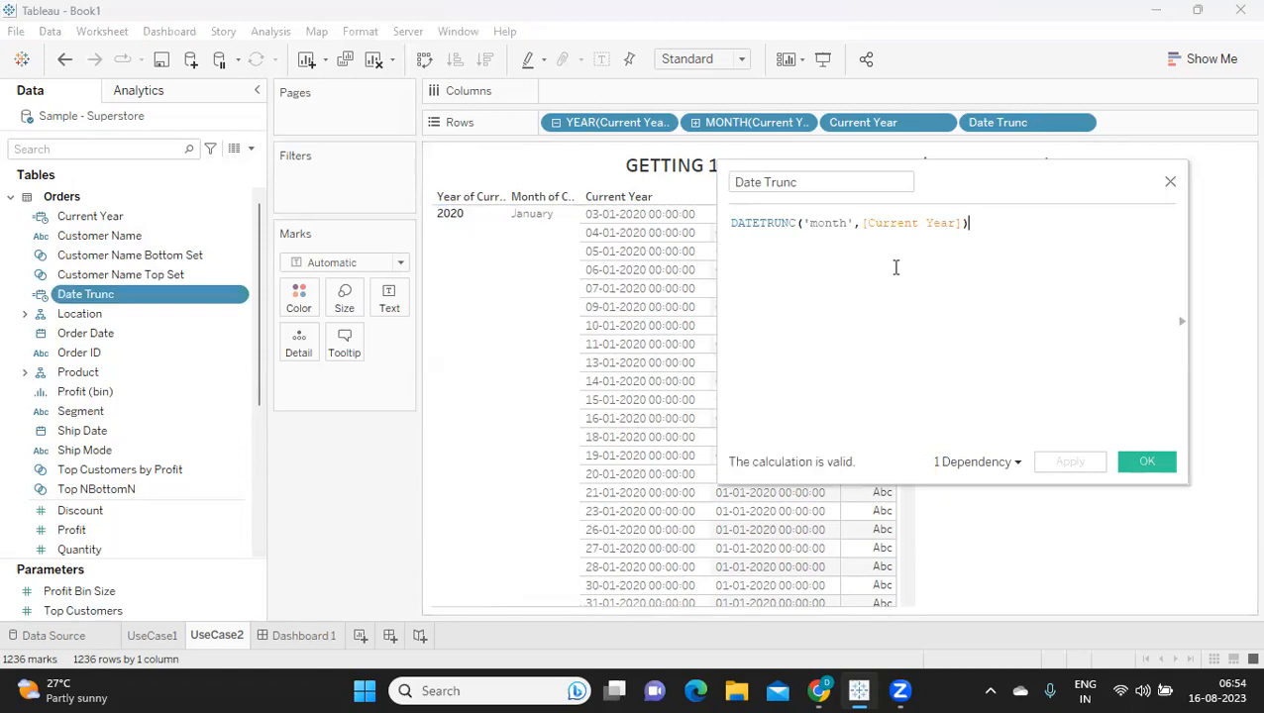
pyautogui.press('Return')
pyautogui.write('//First')
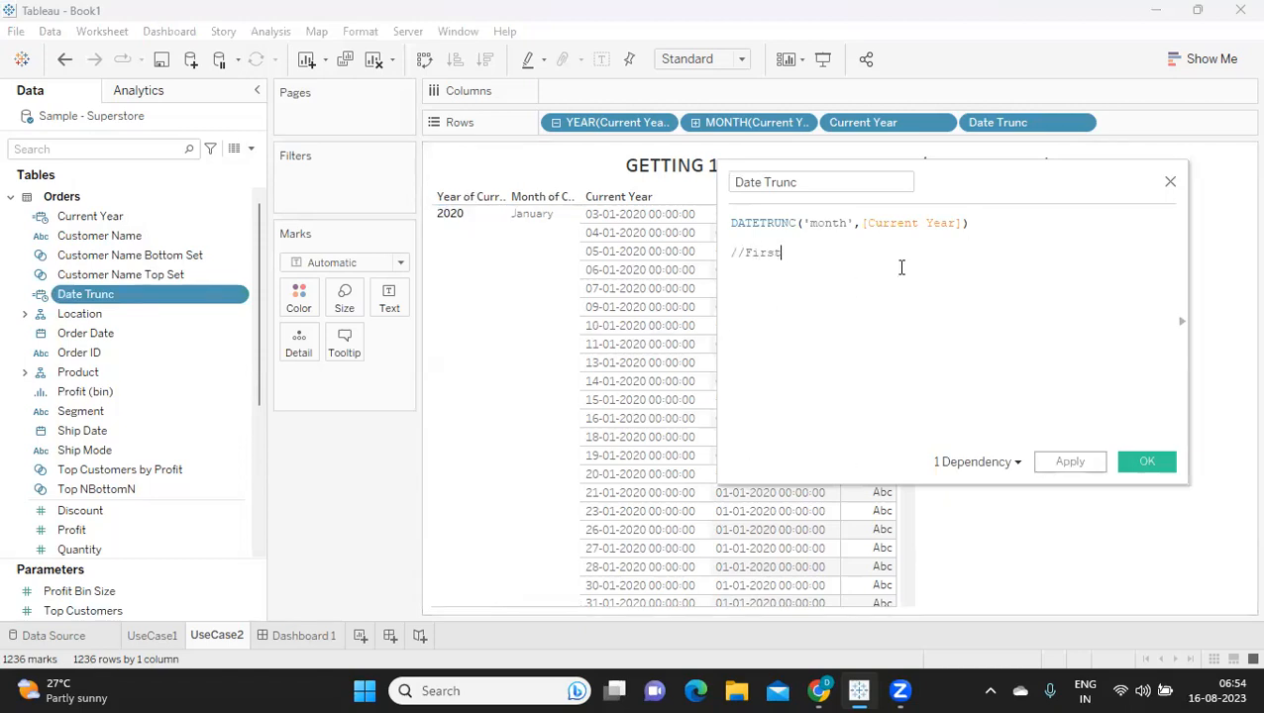
pyautogui.write(' Day of the Month')
pyautogui.press('Return')
pyautogui.write('//Minimum')
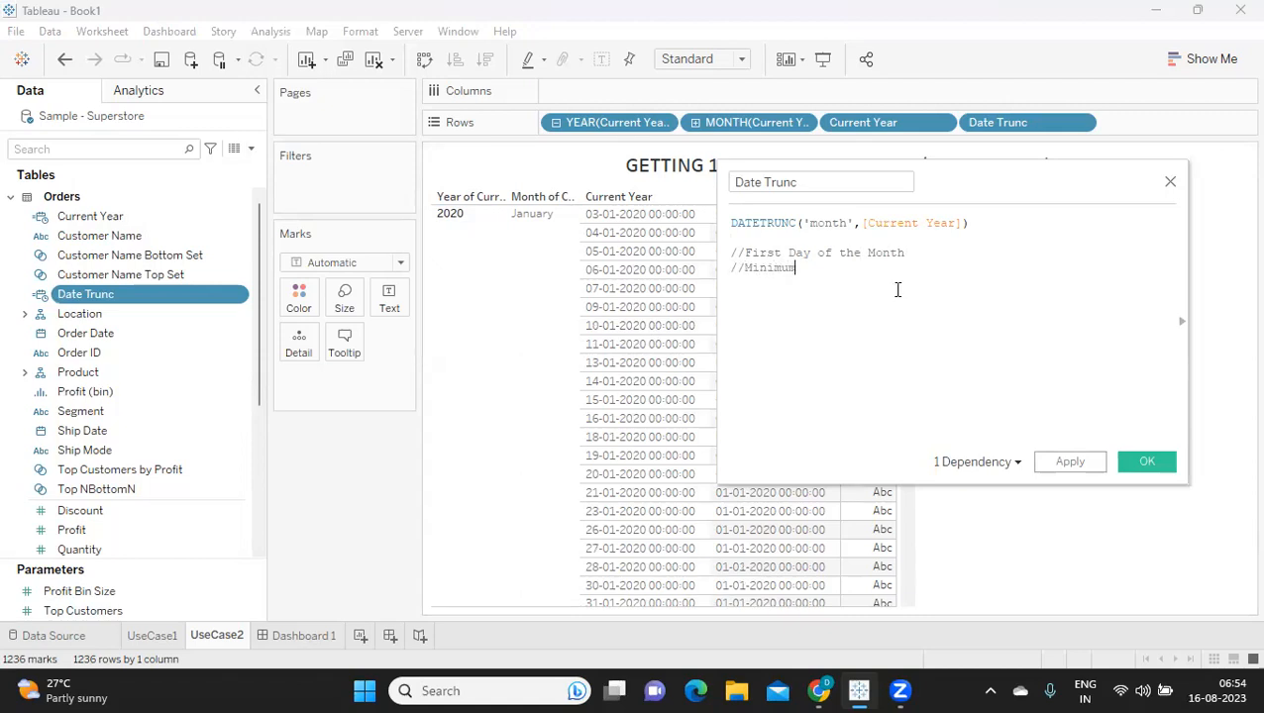
pyautogui.write(' Day of the Mnth')
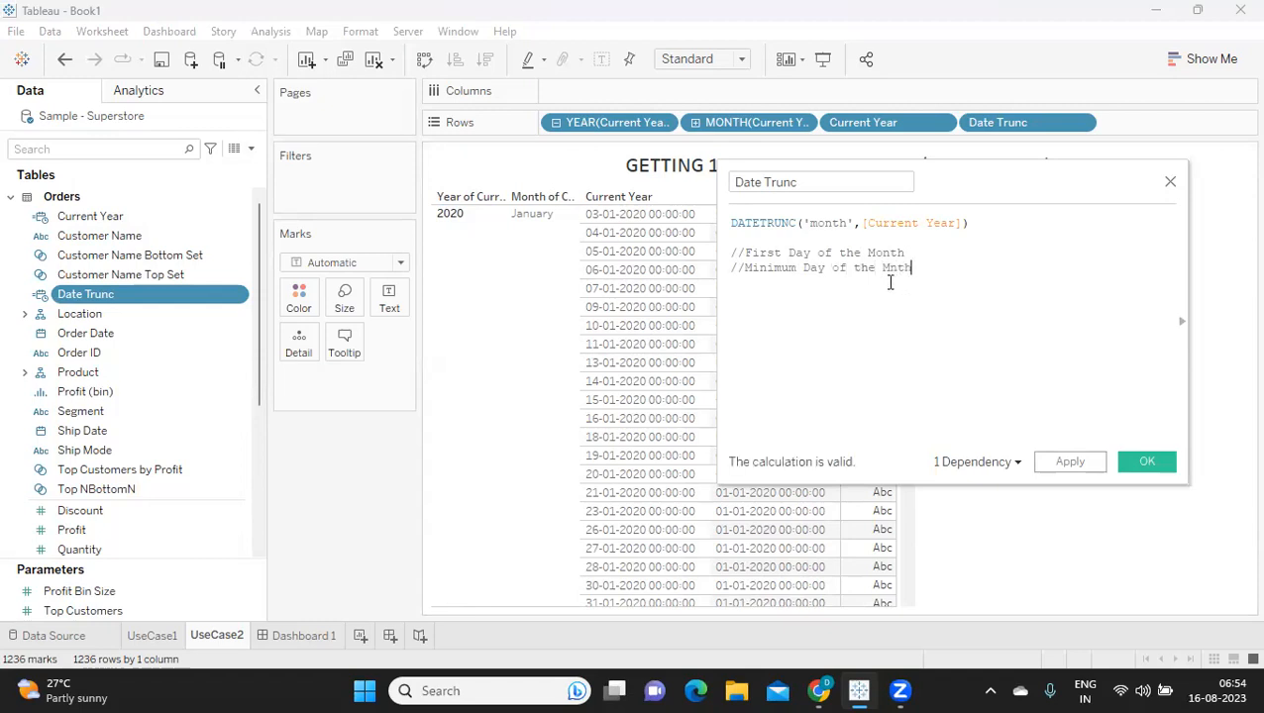
pyautogui.moveTo(904, 252); pyautogui.dragTo(741, 254)
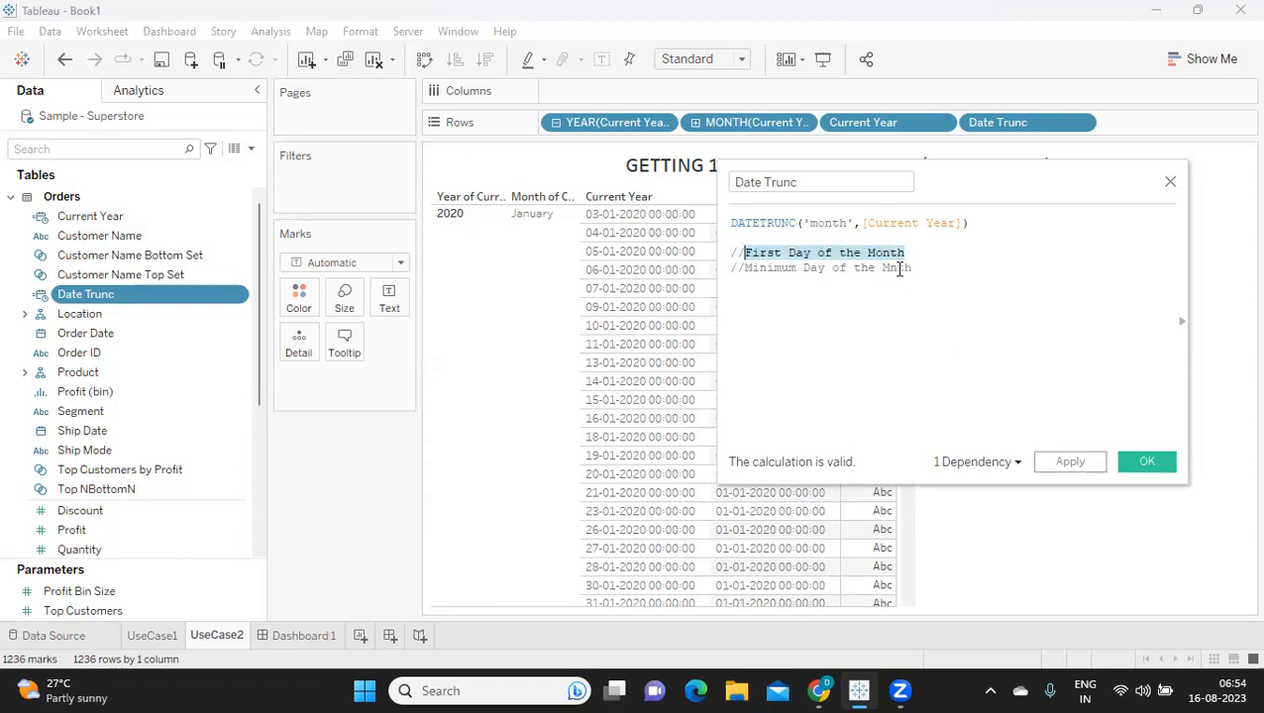
pyautogui.click(929, 268)
pyautogui.moveTo(929, 268); pyautogui.dragTo(750, 270)
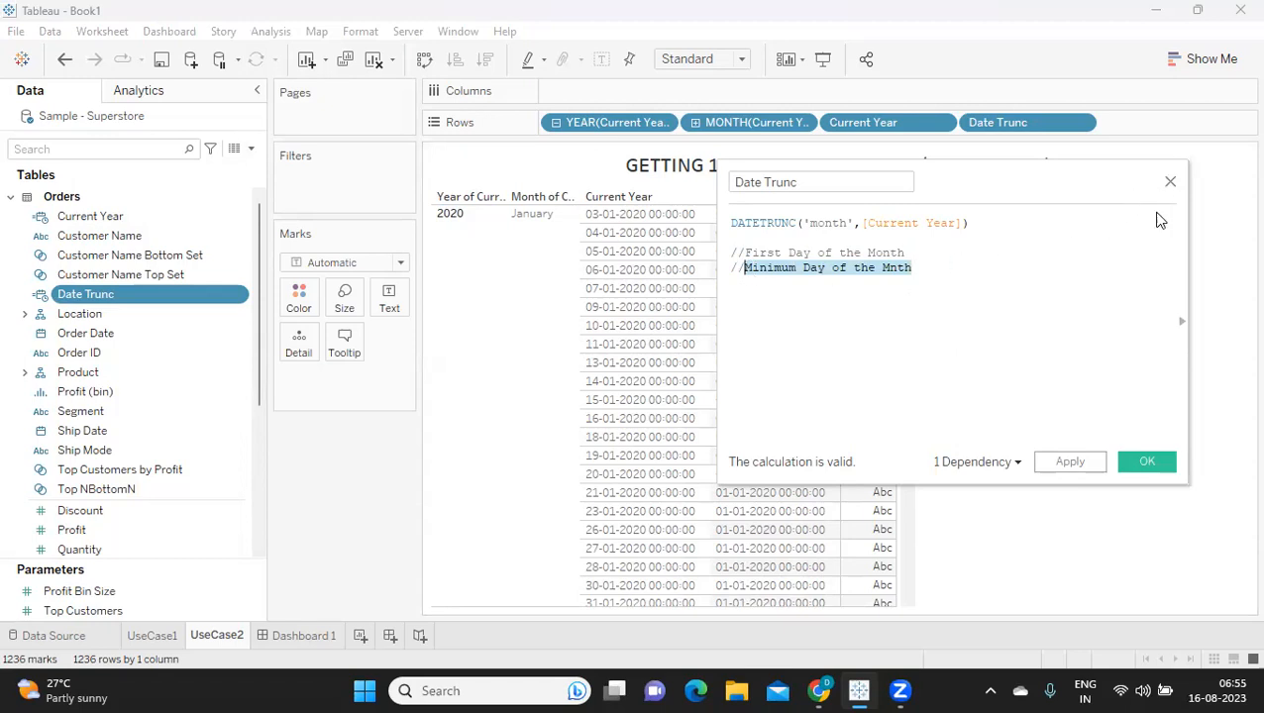
pyautogui.click(1144, 464)
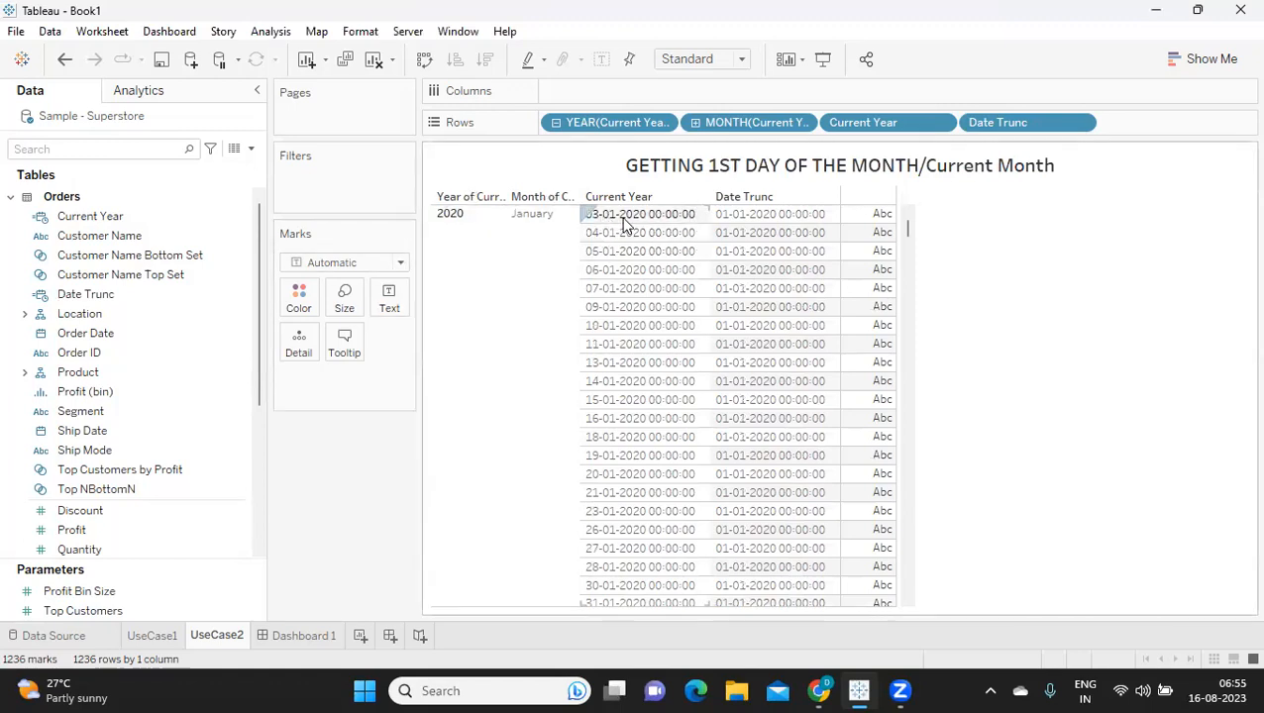
# Create a calculated field named Minimum Date of the Month
pyautogui.click(252, 149)
pyautogui.click(220, 169)
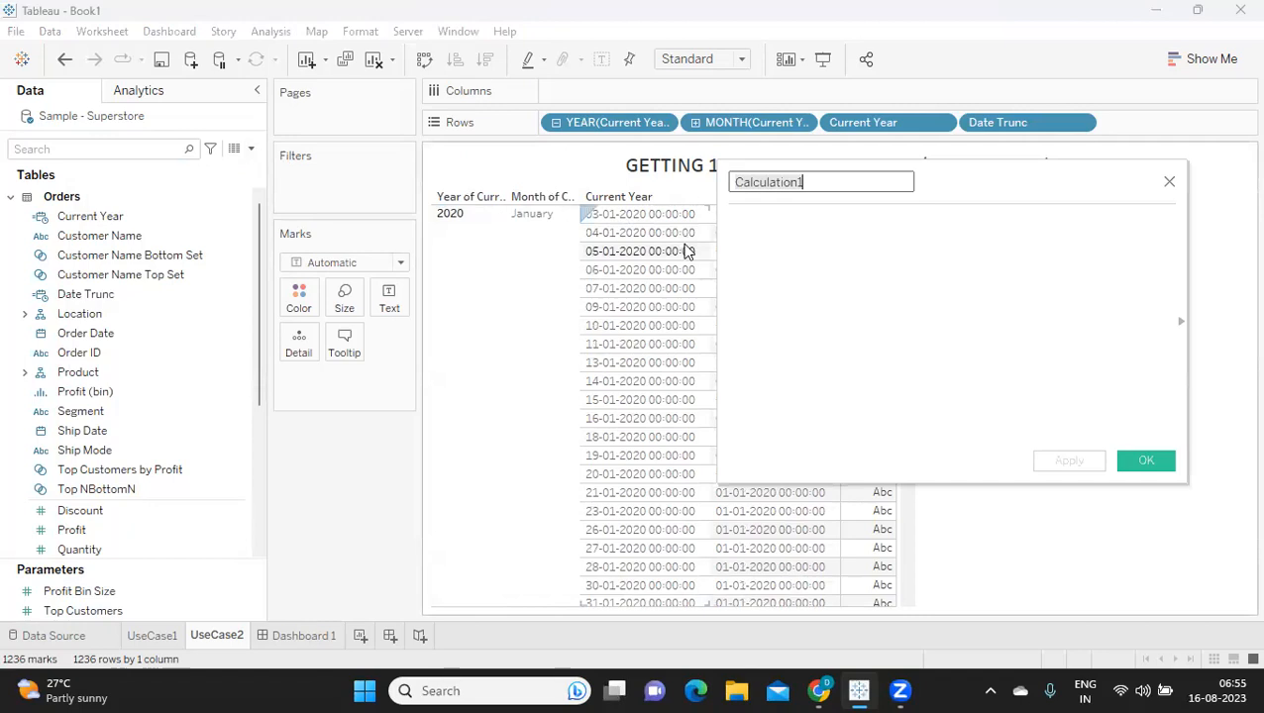
pyautogui.press('BackSpace')
pyautogui.write('Min')
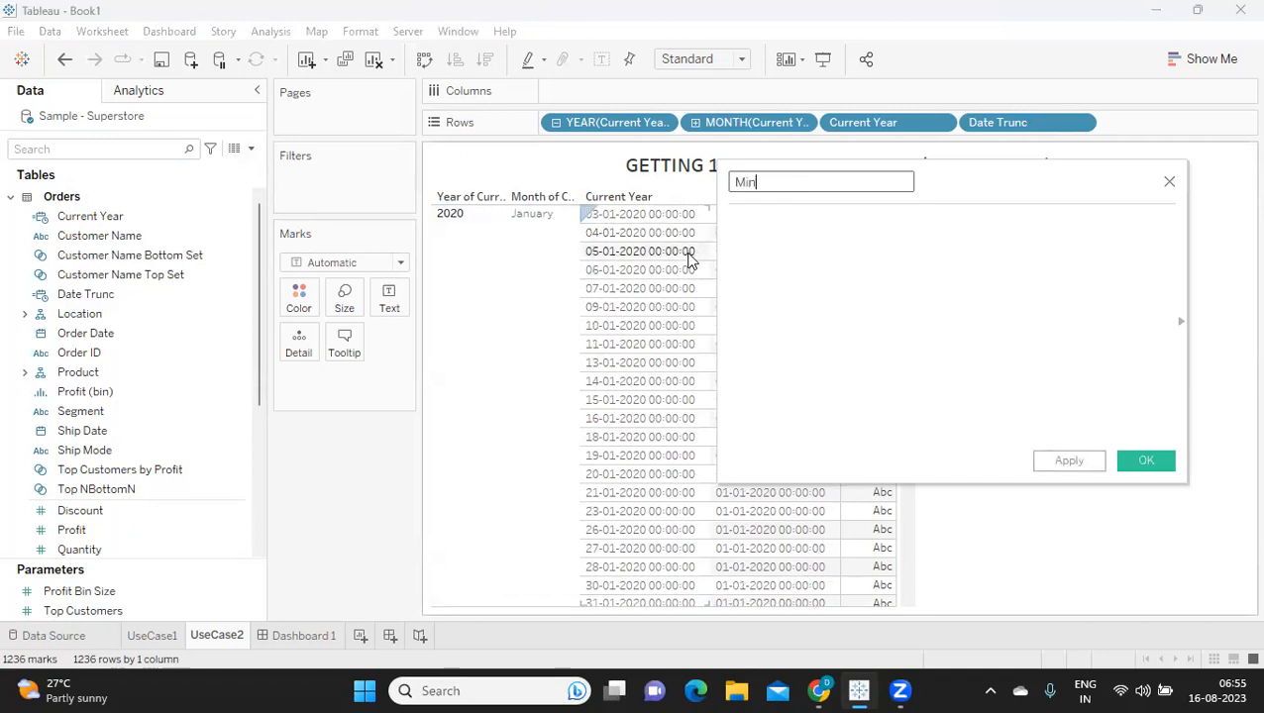
pyautogui.write('imum Date of the')
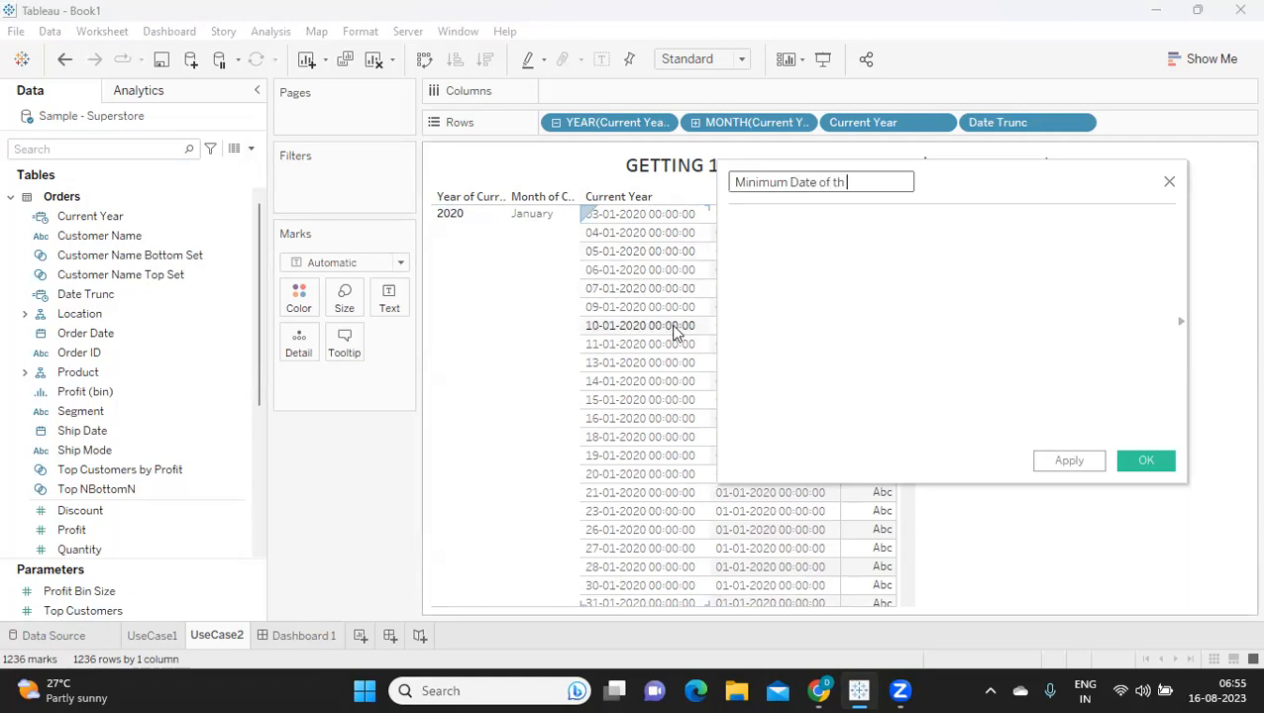
pyautogui.press('BackSpace')
pyautogui.press('BackSpace')
pyautogui.write('e Month')
pyautogui.press('Tab')
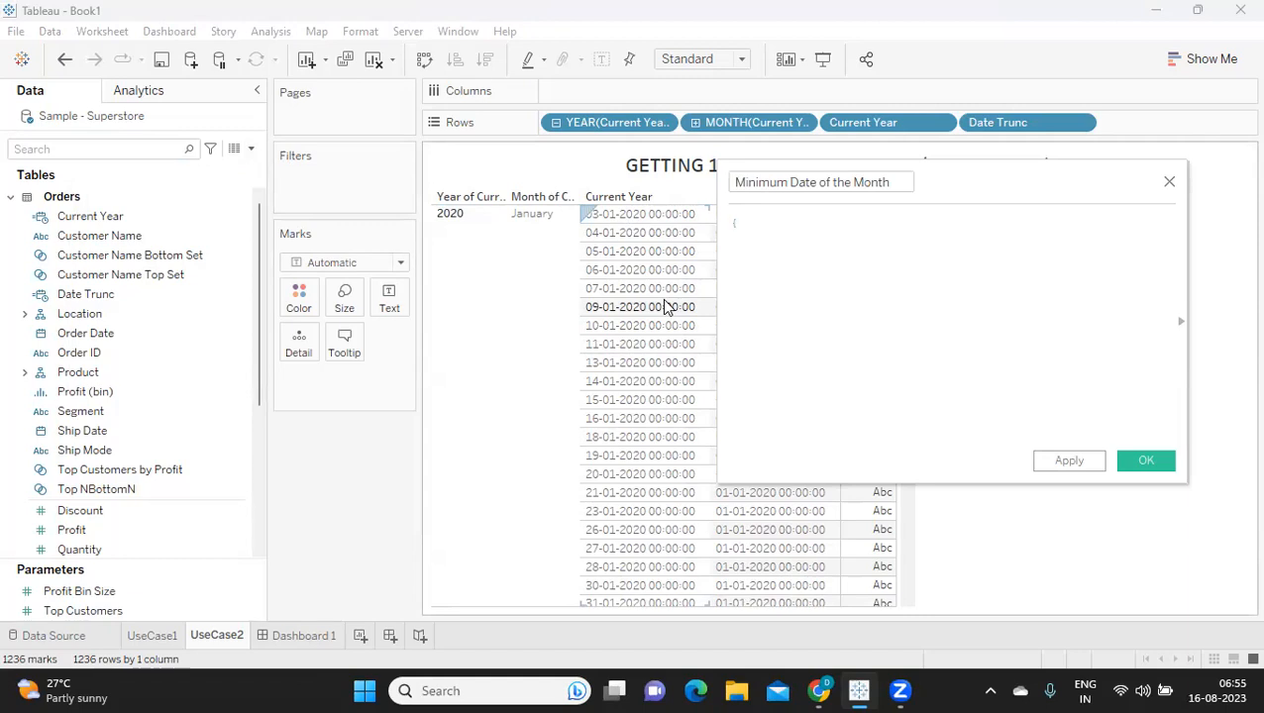
# Start the formula as a FIXED expression over YEAR([Current Year]) and MONTH([Current Year])
pyautogui.write('{FIXED yea')
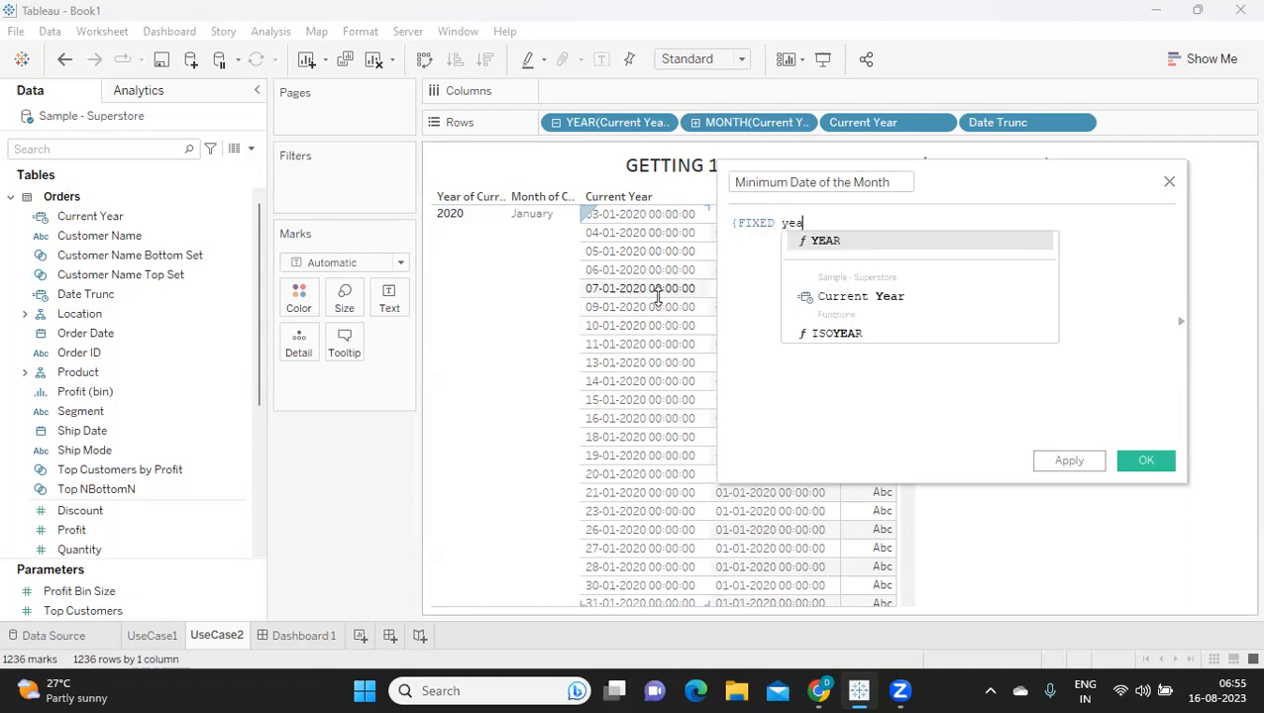
pyautogui.press('Return')
pyautogui.click(684, 328)
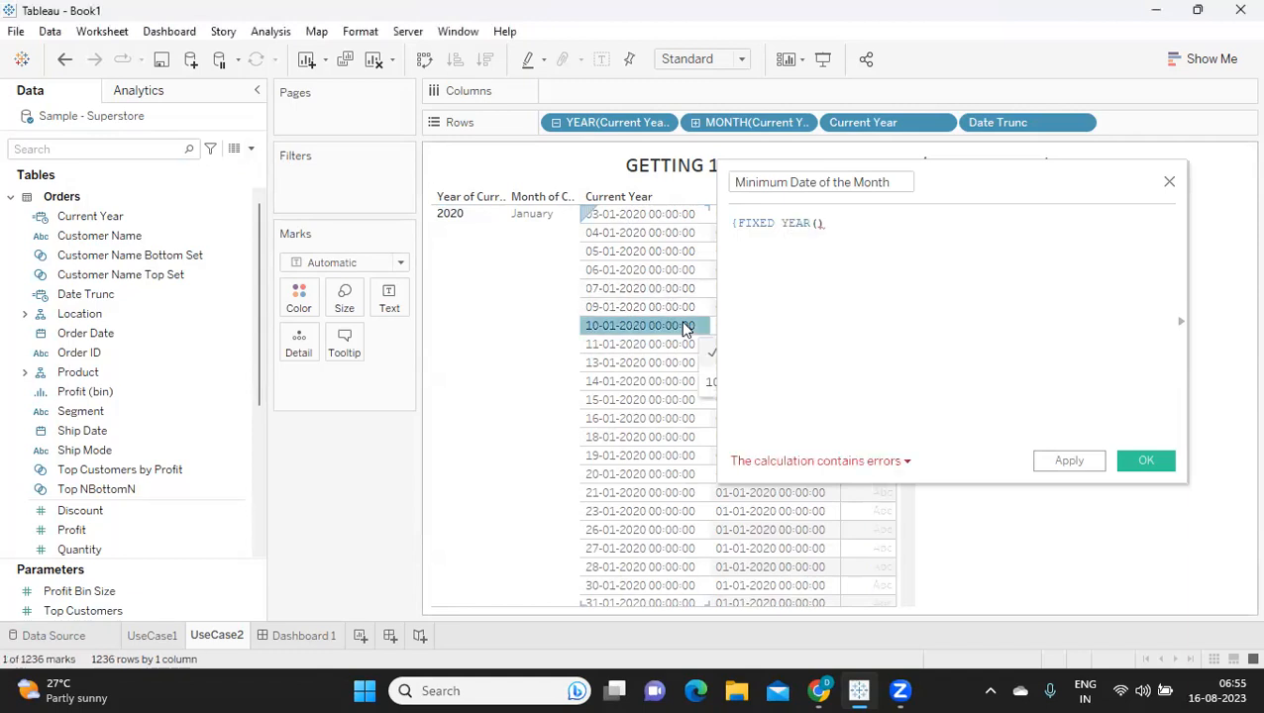
pyautogui.click(817, 222)
pyautogui.write('Cu')
pyautogui.press('Return')
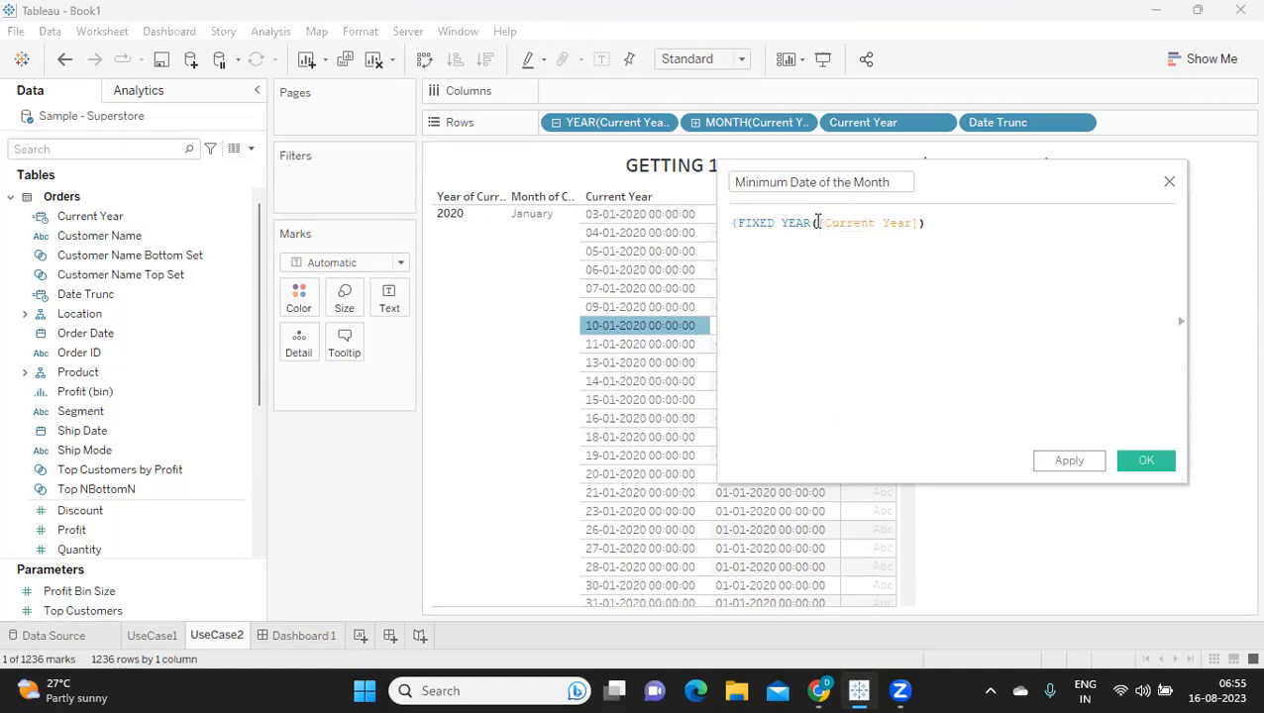
pyautogui.press('Right')
pyautogui.write(',mon')
pyautogui.press('Return')
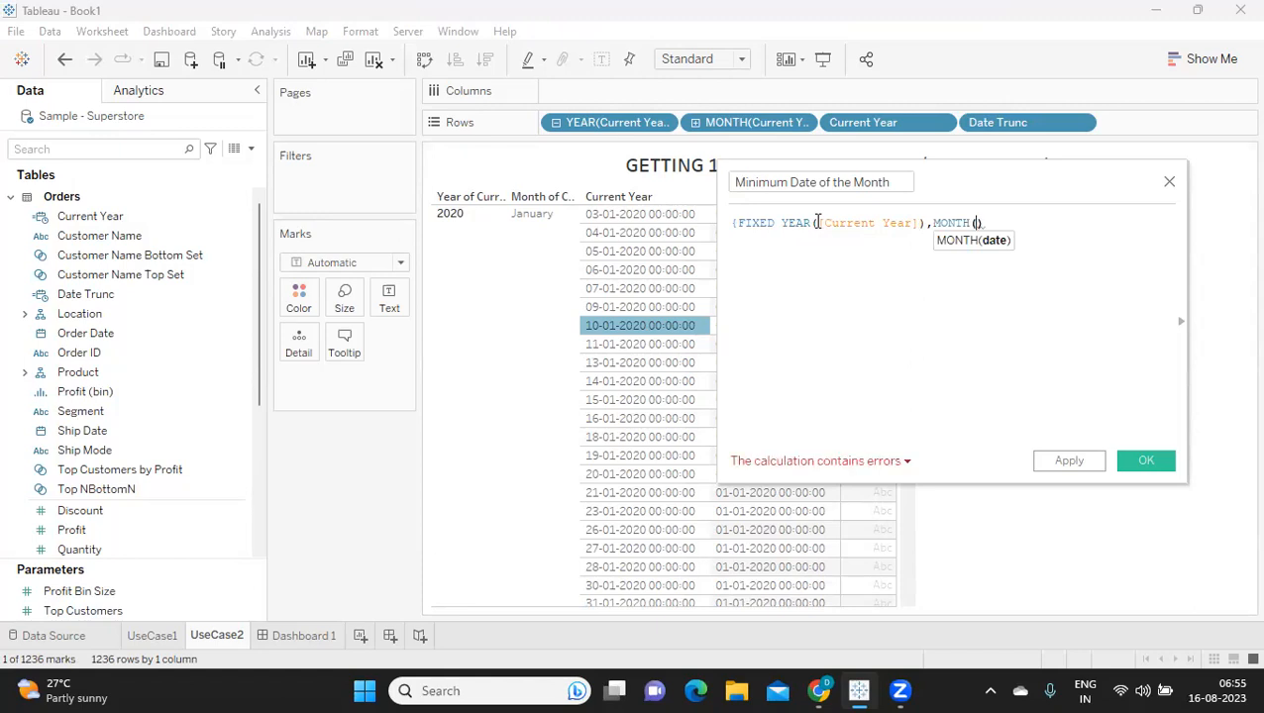
pyautogui.write('cu')
pyautogui.press('Return')
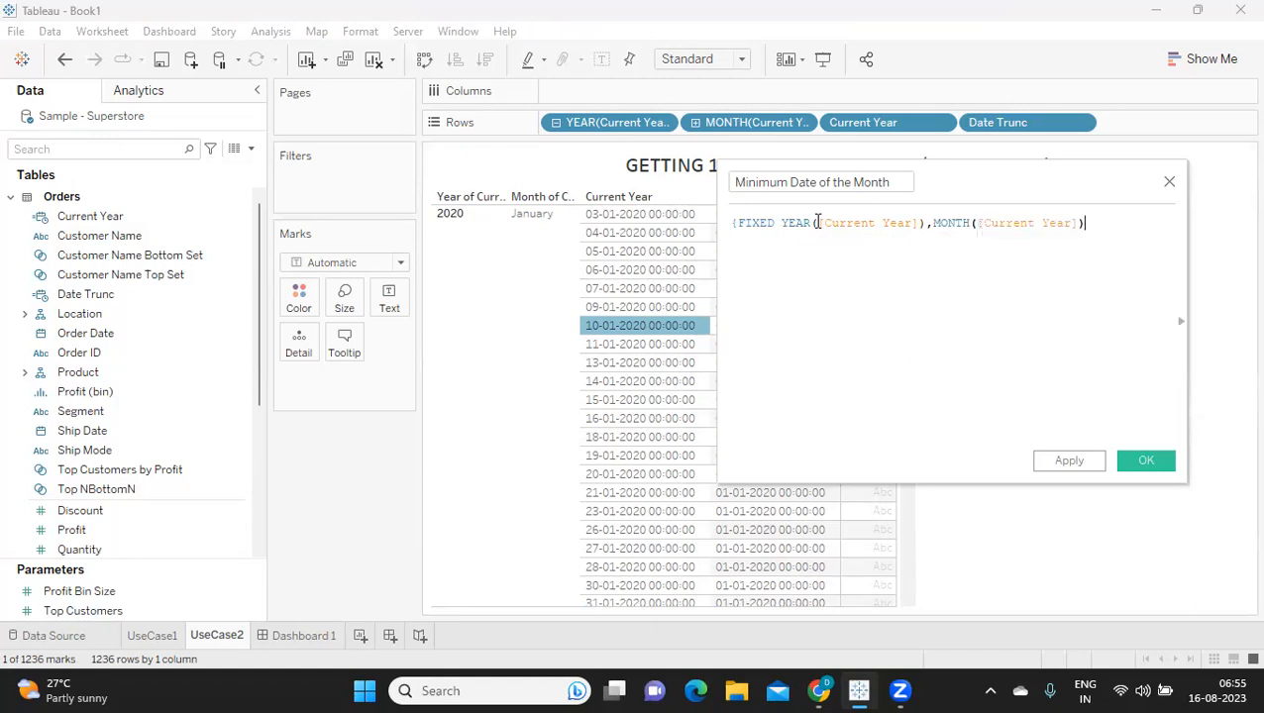
# Complete the FIXED expression with the aggregation min([Current Year]) and close its brackets
pyautogui.write(':min(or')
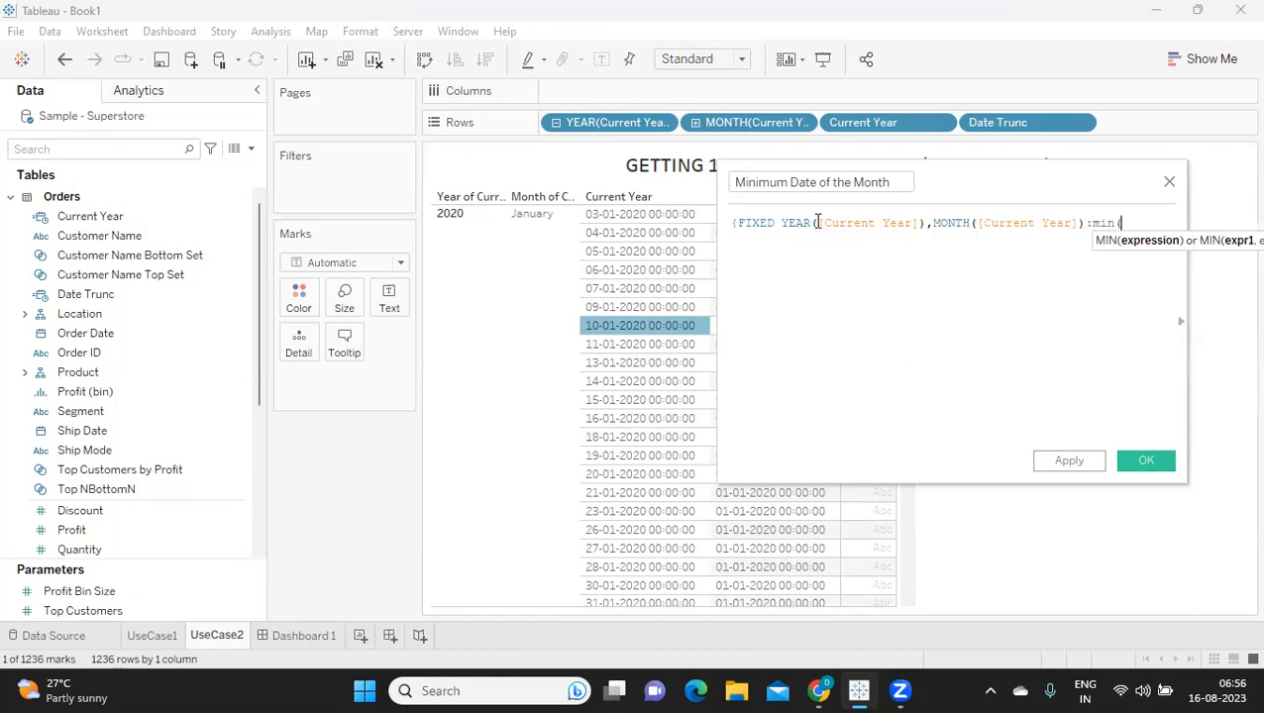
pyautogui.press('BackSpace')
pyautogui.press('BackSpace')
pyautogui.write('cu')
pyautogui.press('Return')
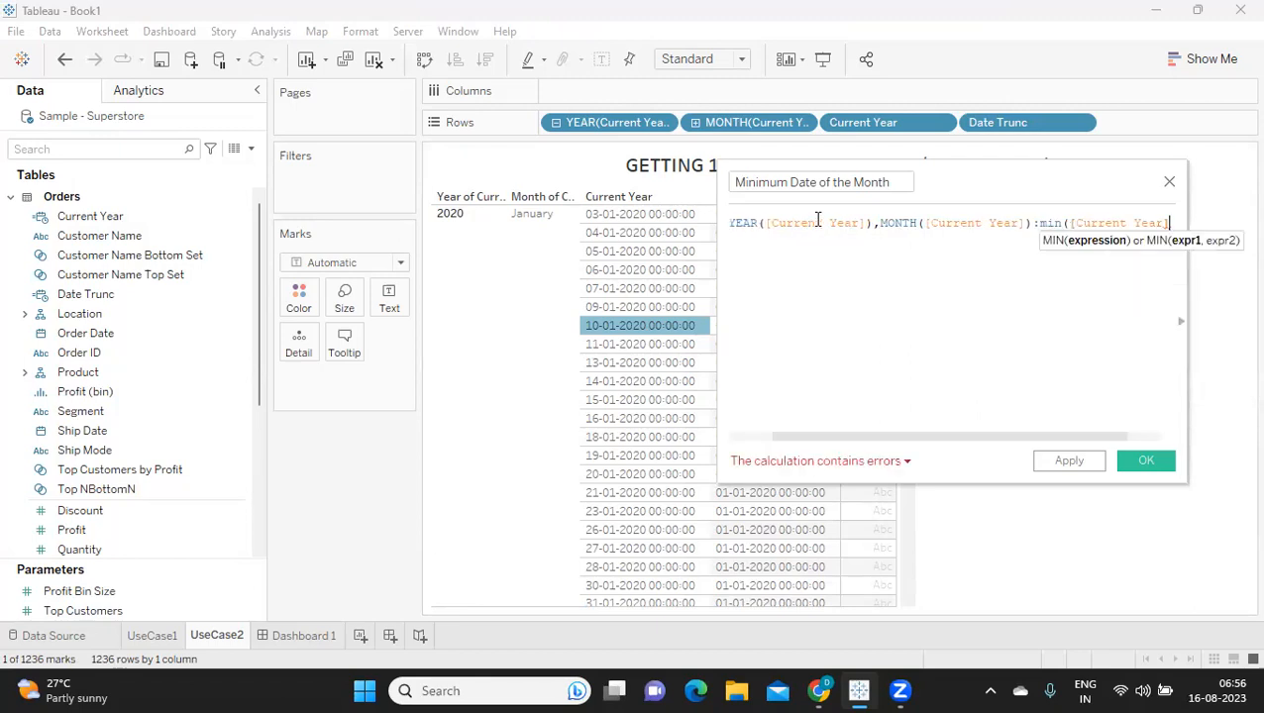
pyautogui.write('))')
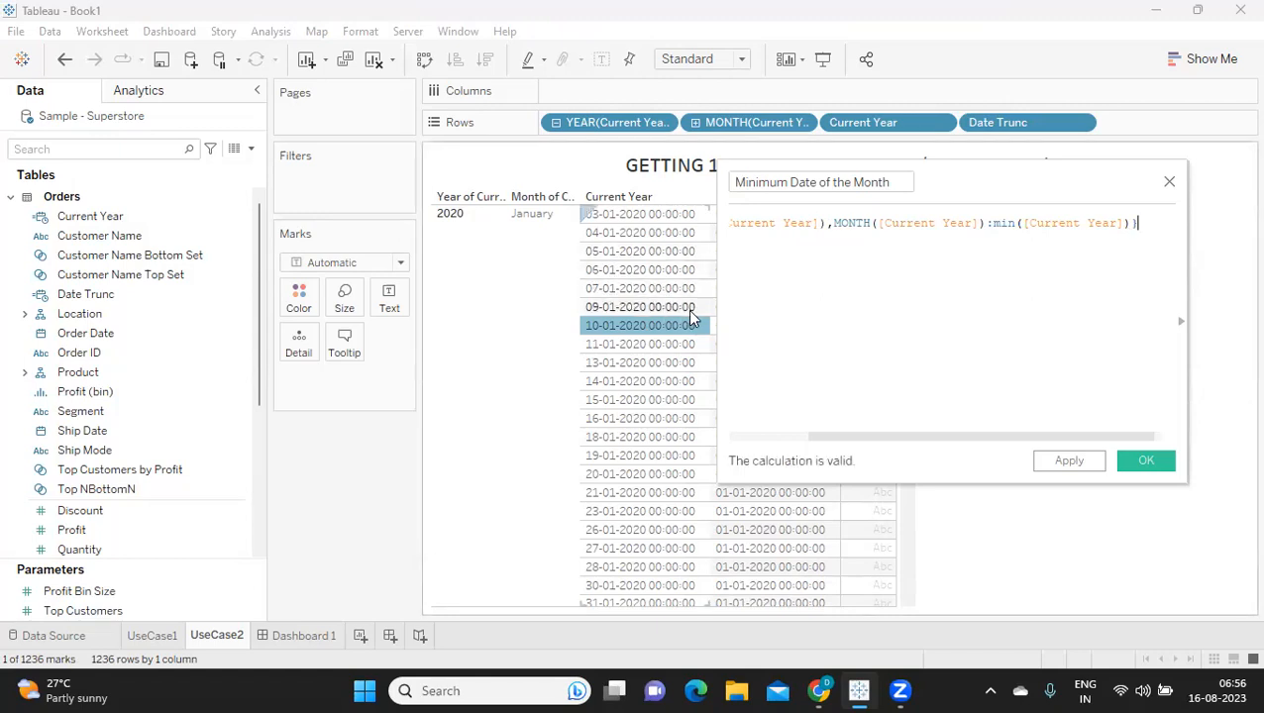
# Widen and move the calculation editor to show the whole FIXED formula, and save the Minimum Date of the Month field
pyautogui.moveTo(719, 314); pyautogui.dragTo(384, 310)
pyautogui.moveTo(794, 190); pyautogui.dragTo(847, 261)
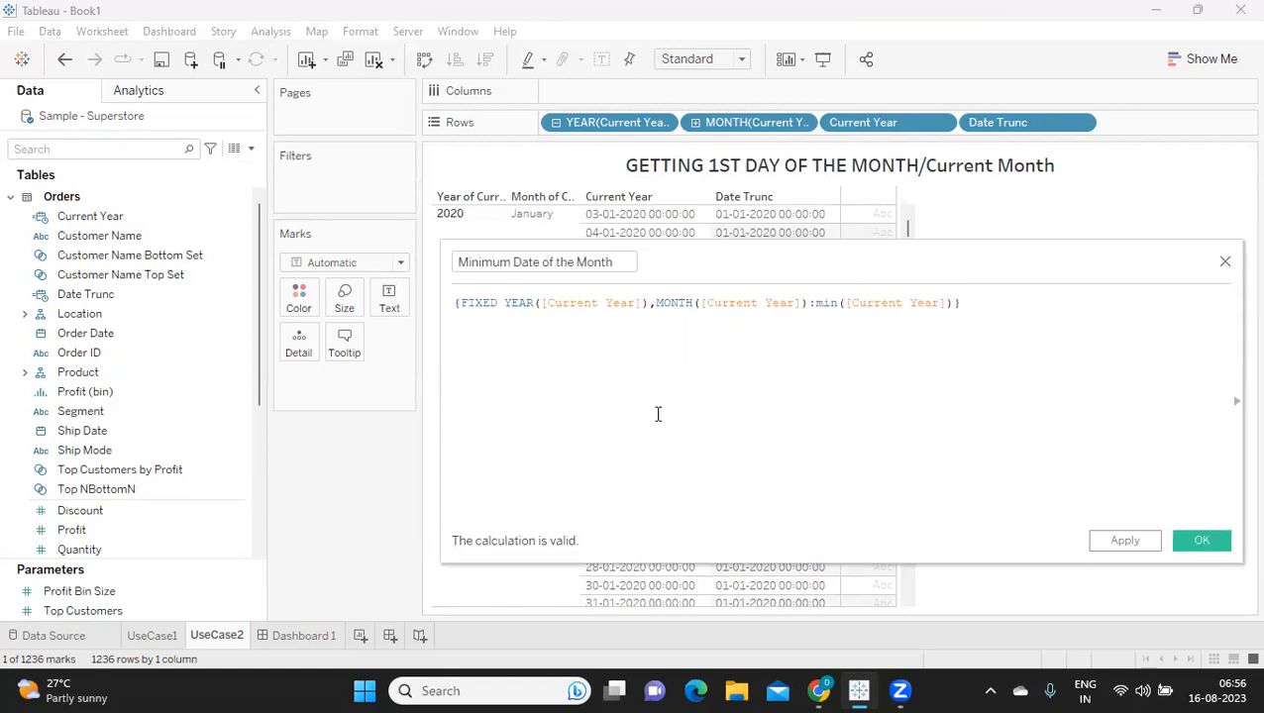
pyautogui.doubleClick(474, 302)
pyautogui.click(476, 331)
pyautogui.doubleClick(473, 301)
pyautogui.moveTo(510, 303); pyautogui.dragTo(969, 302)
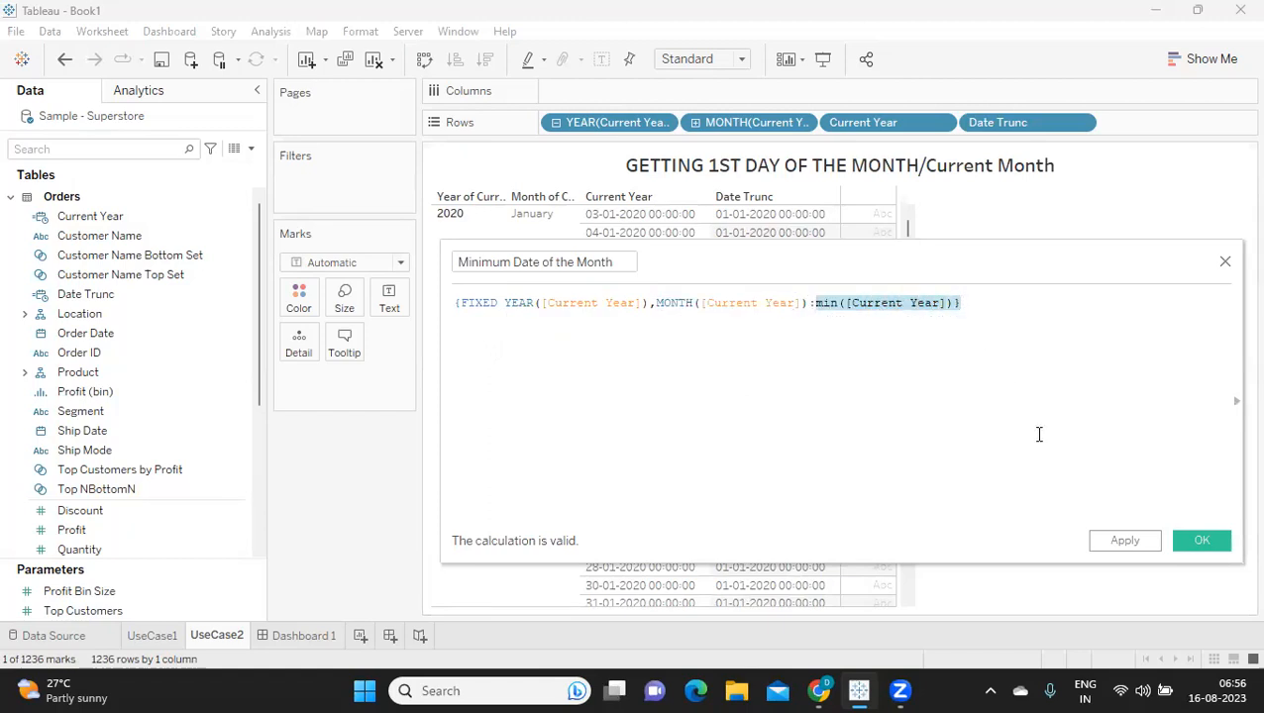
pyautogui.click(1139, 544)
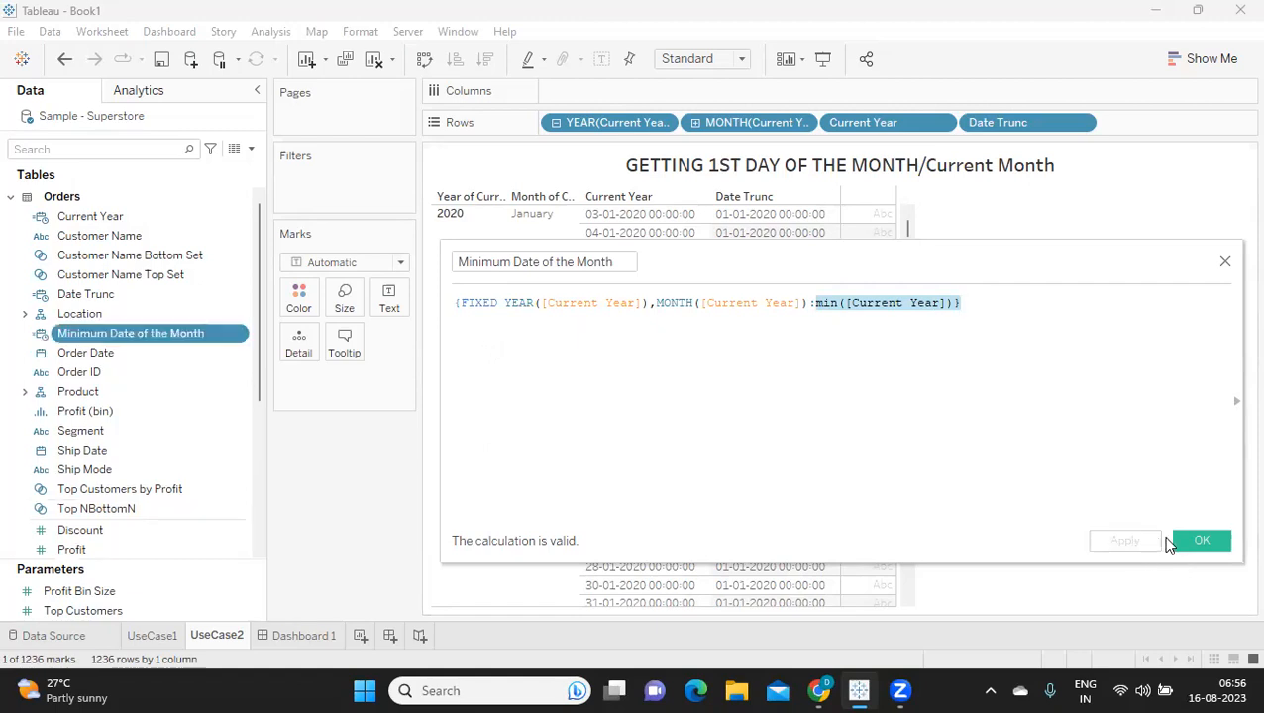
pyautogui.click(1183, 540)
# Add Minimum Date of the Month to the end of Rows as a discrete exact date
pyautogui.moveTo(119, 334); pyautogui.dragTo(1149, 131)
pyautogui.click(1221, 122)
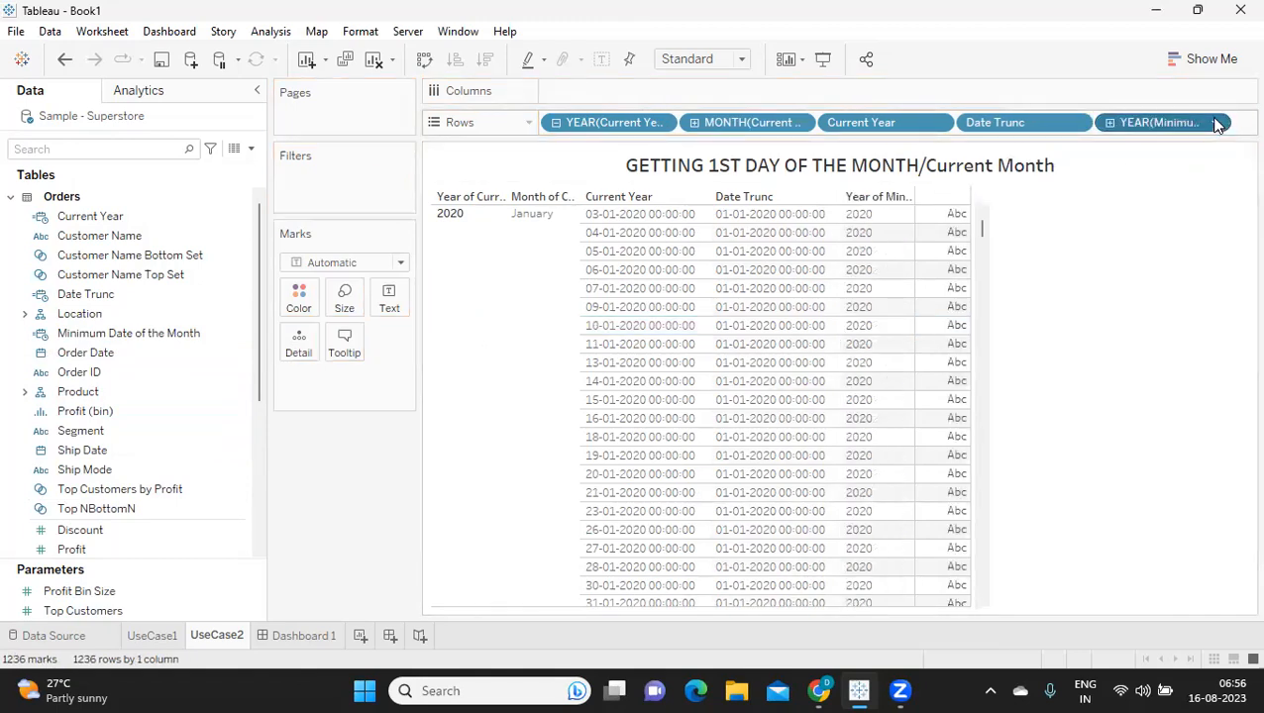
pyautogui.press('Escape')
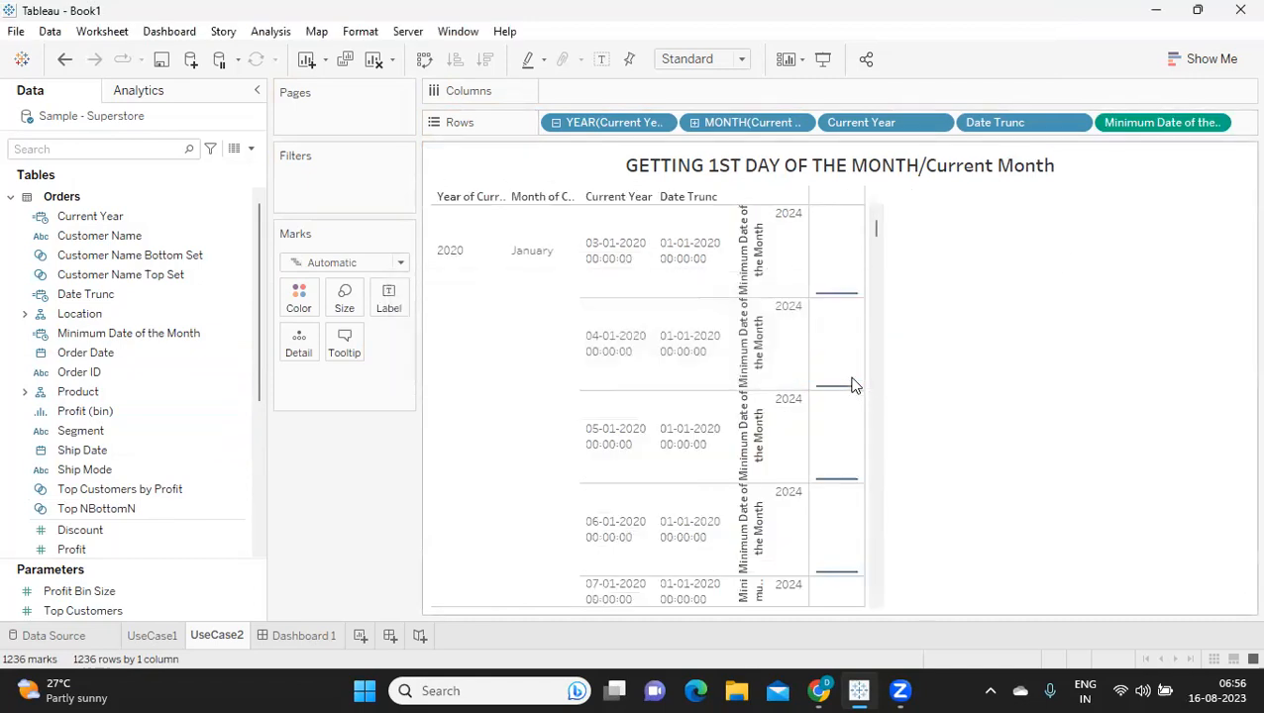
pyautogui.click(1217, 124)
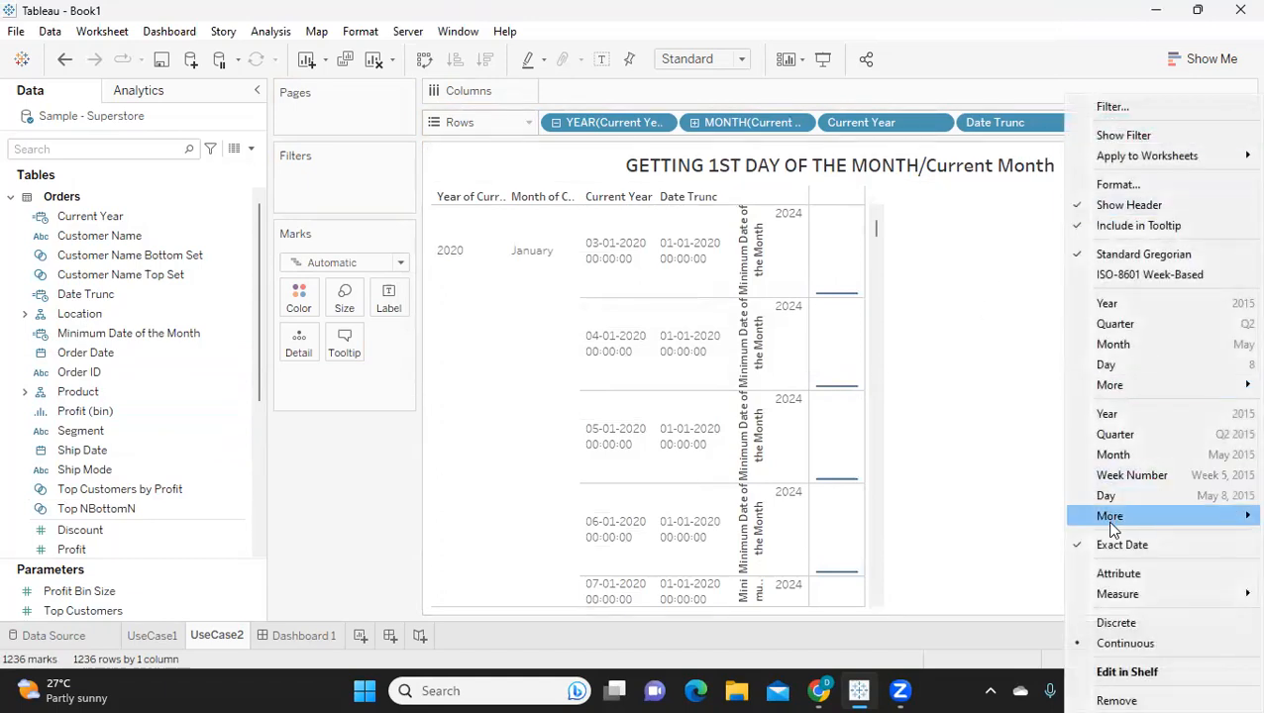
pyautogui.click(1116, 623)
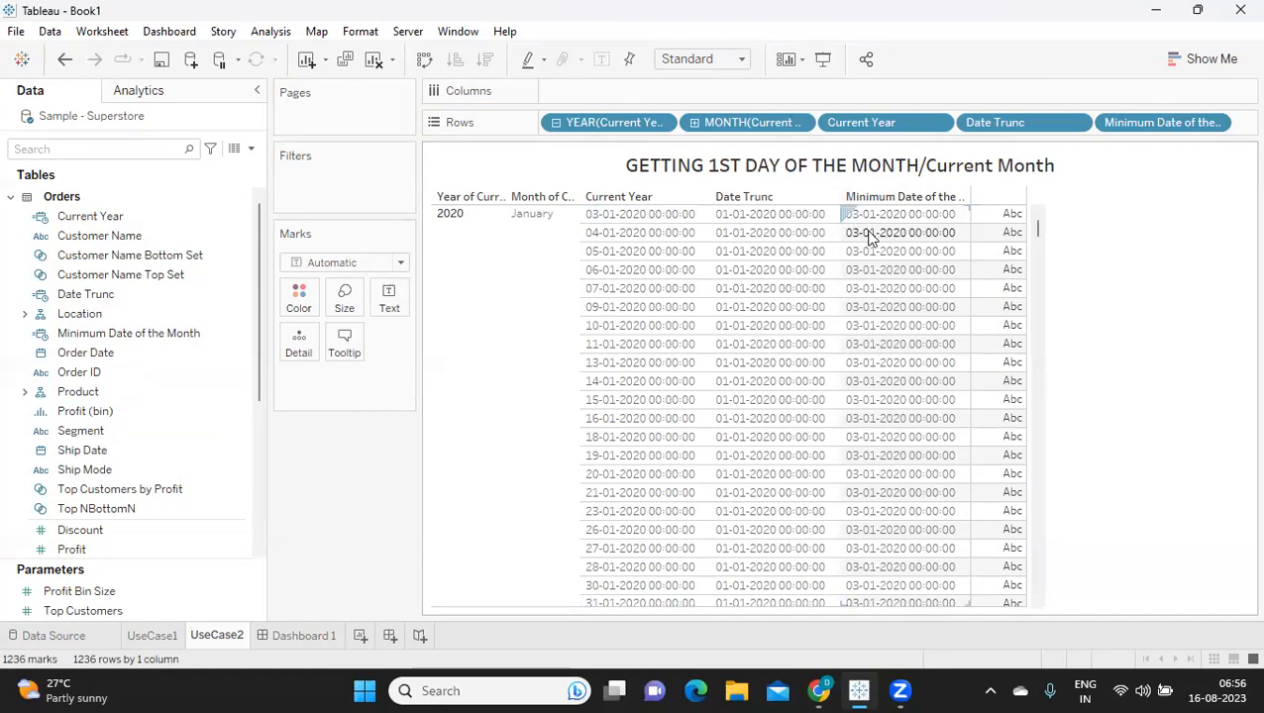
pyautogui.scroll(-4, 858, 243)
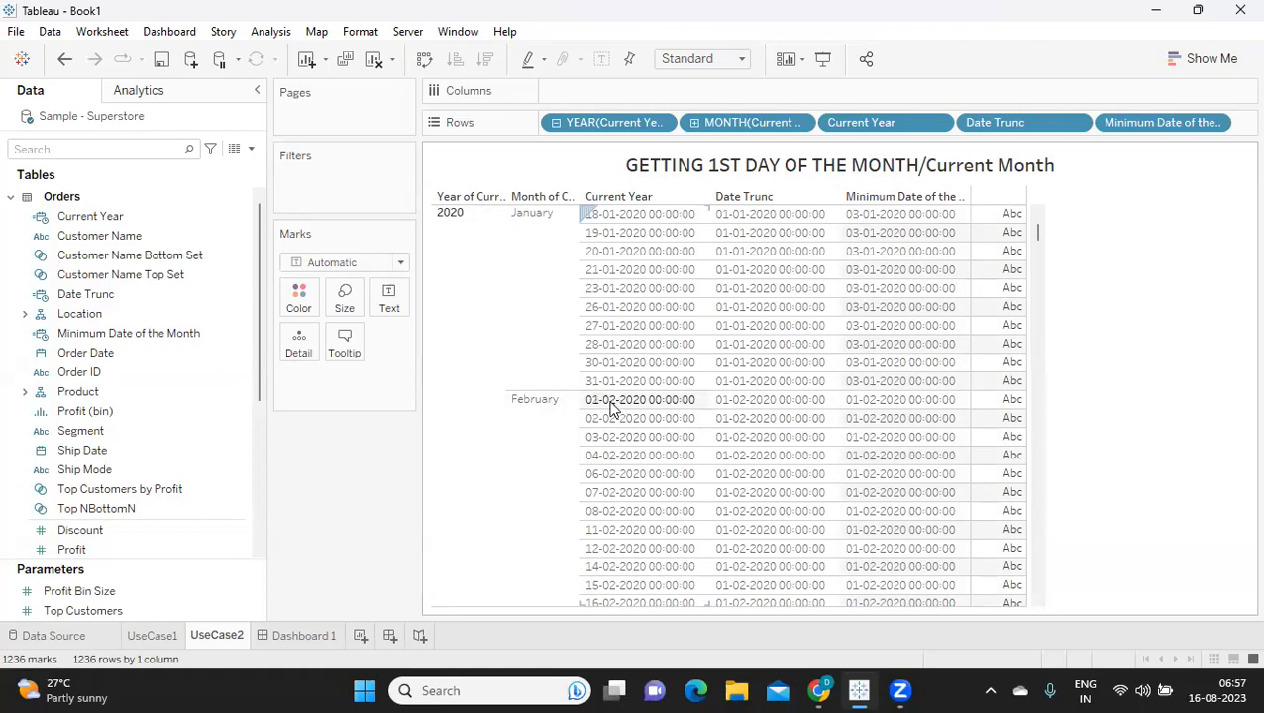
# Compare the Date Trunc and Minimum Date of the Month columns across the 2020 months from January to May
pyautogui.scroll(-4, 823, 411)
pyautogui.scroll(-1, 839, 418)
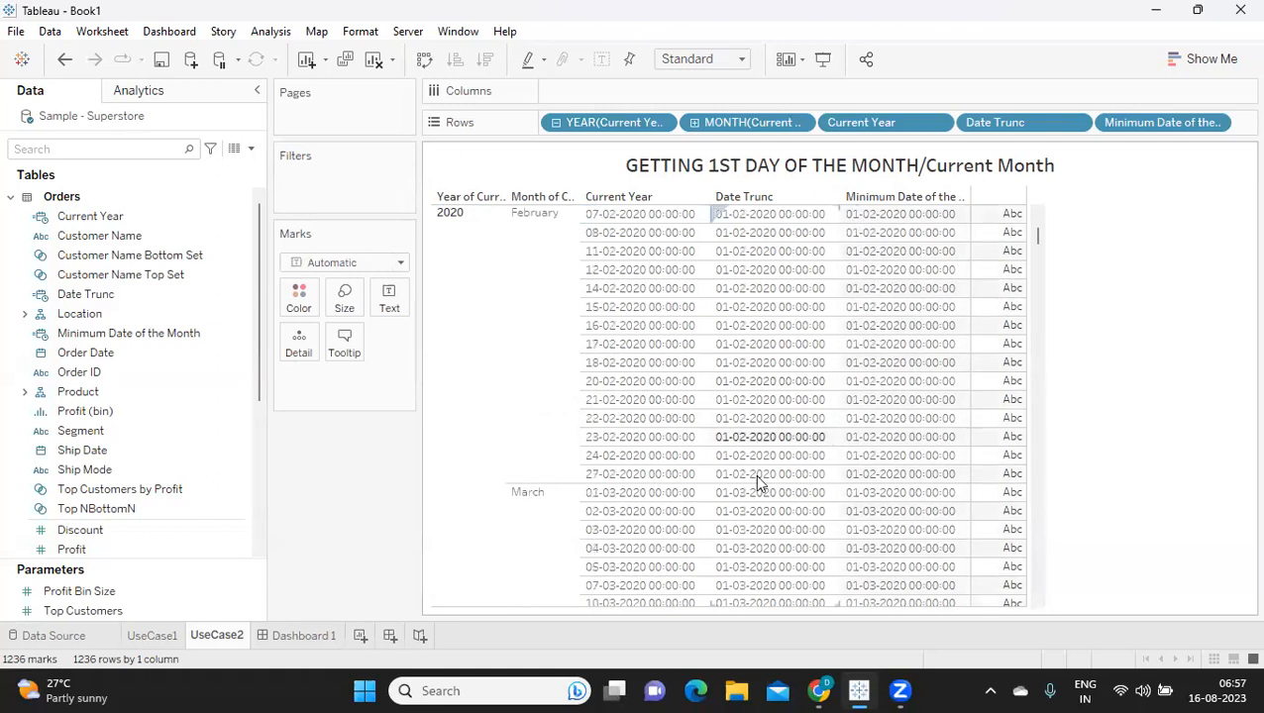
pyautogui.scroll(-9, 791, 496)
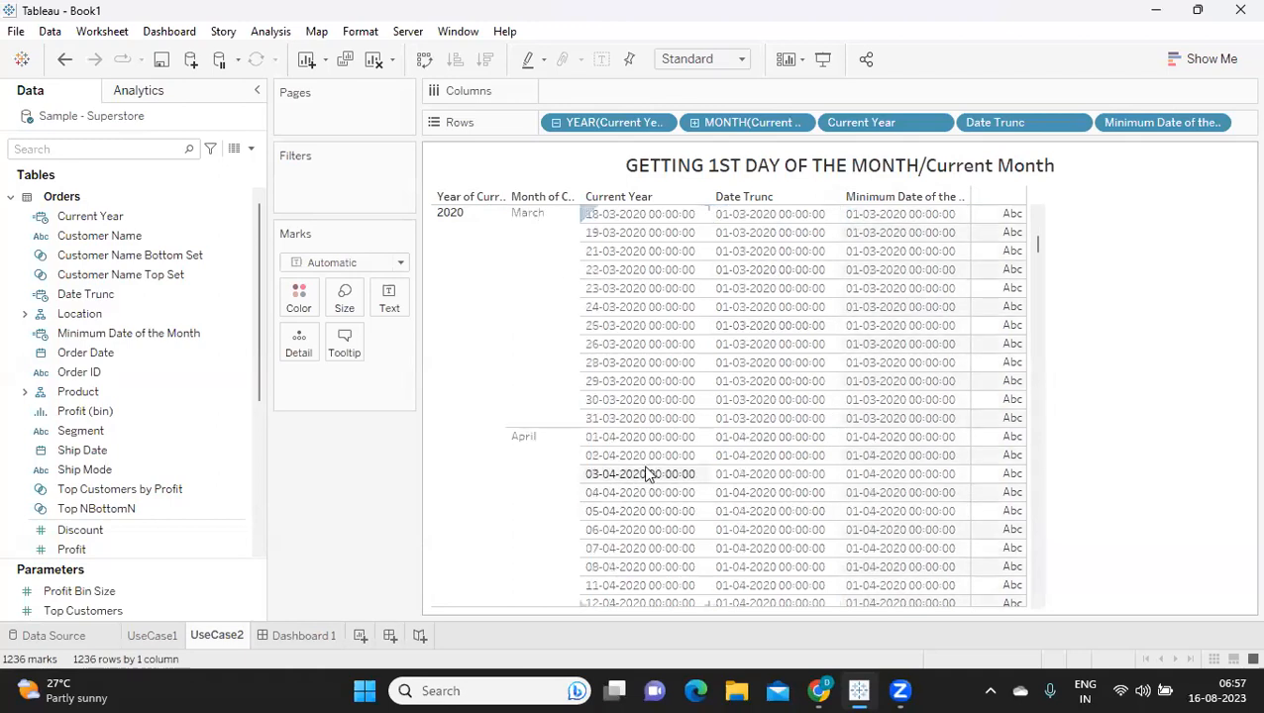
pyautogui.scroll(-4, 620, 451)
pyautogui.scroll(-3, 621, 445)
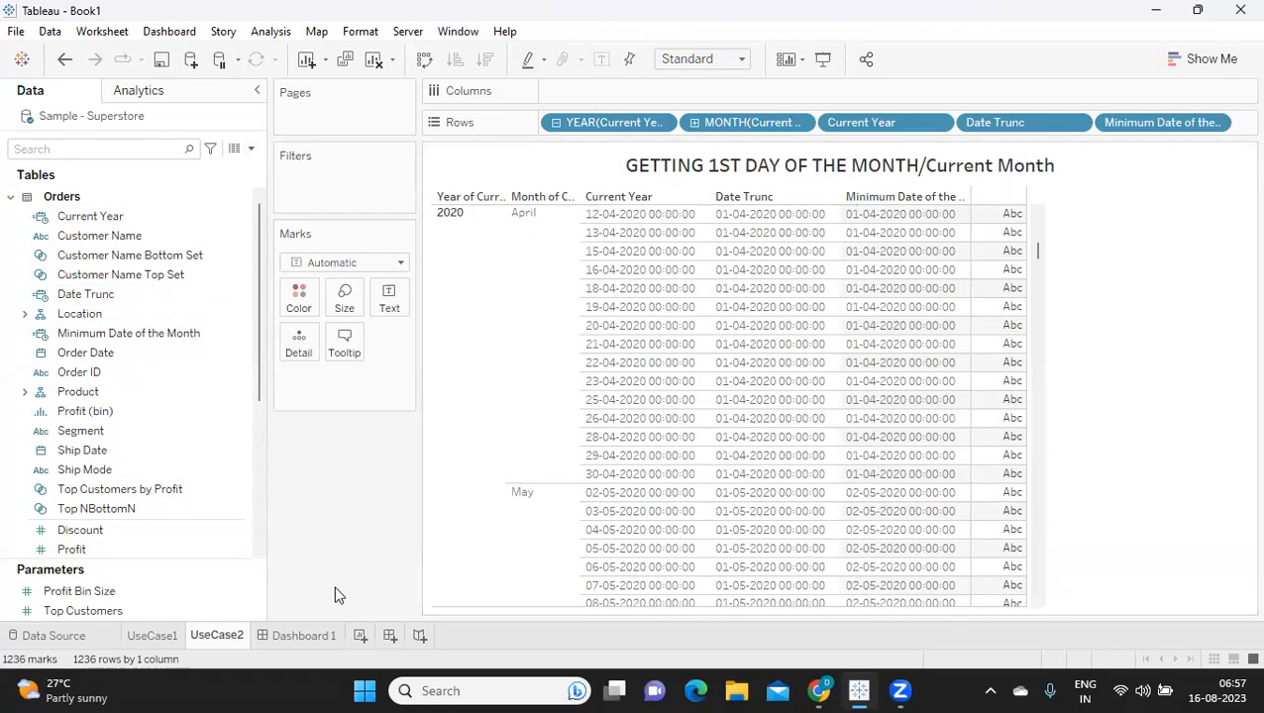
# Add a blank worksheet to the workbook and return to the UseCase2 sheet
pyautogui.click(359, 637)
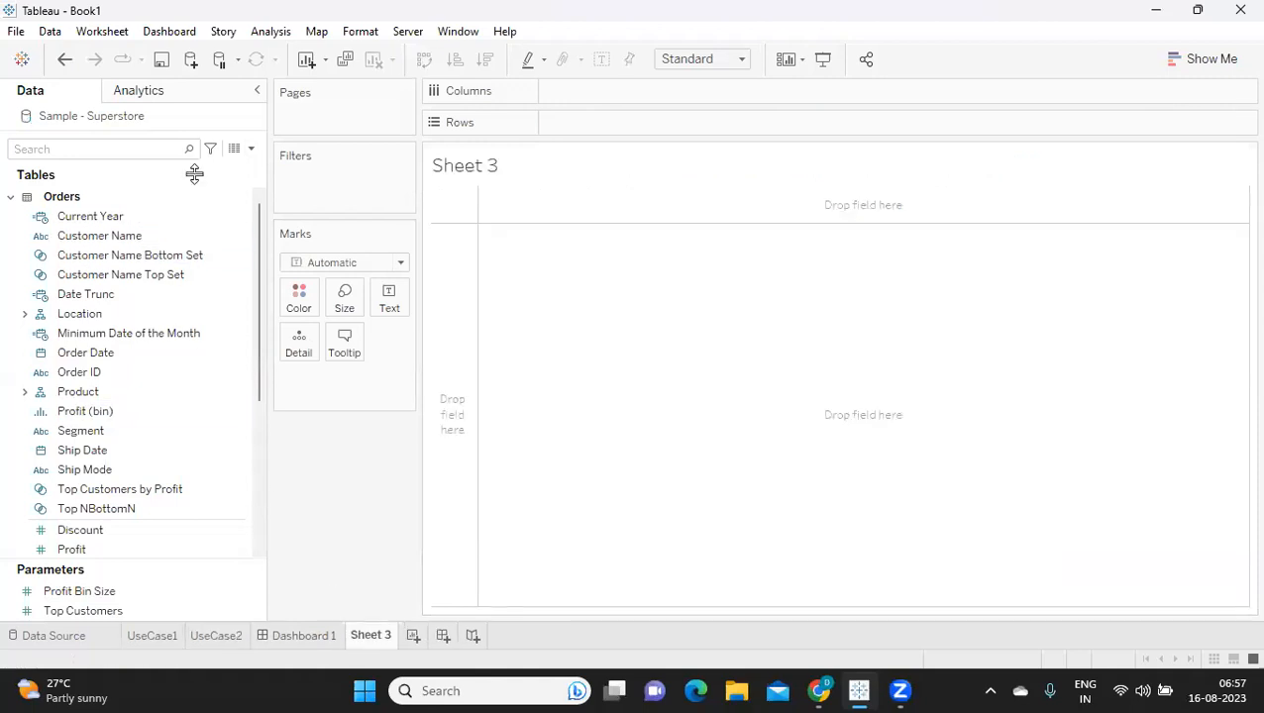
pyautogui.click(251, 149)
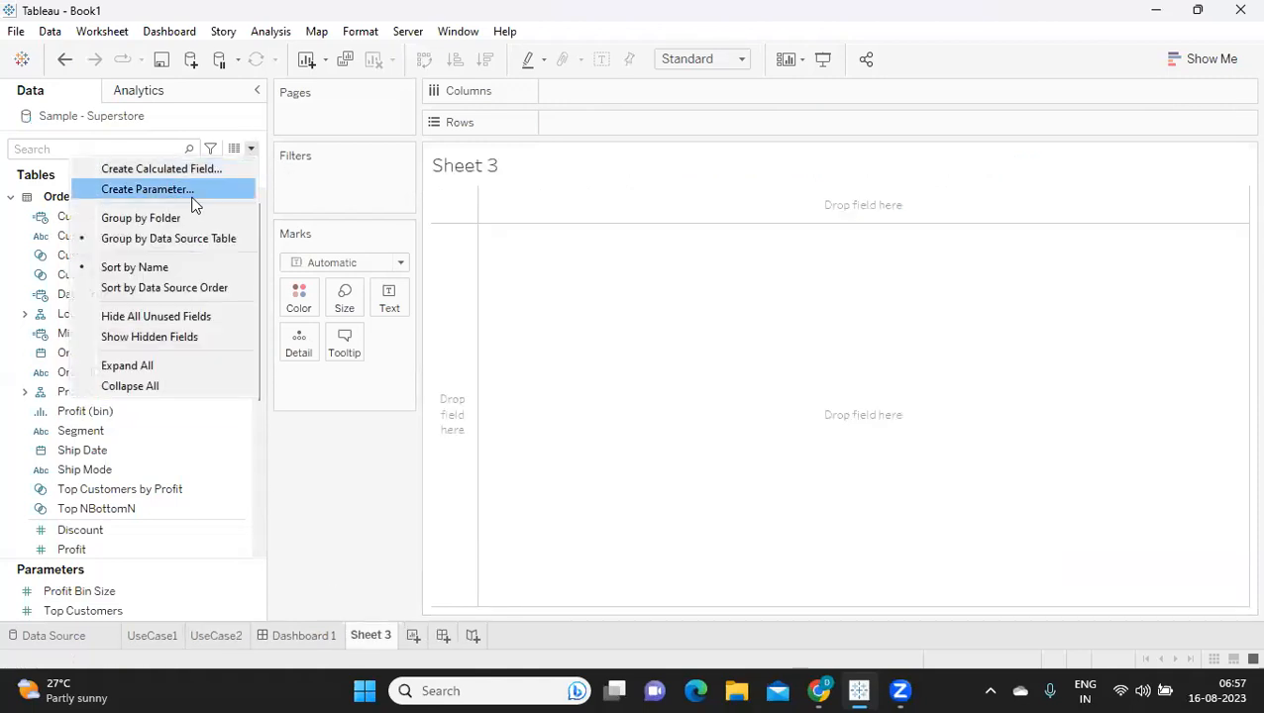
pyautogui.click(219, 639)
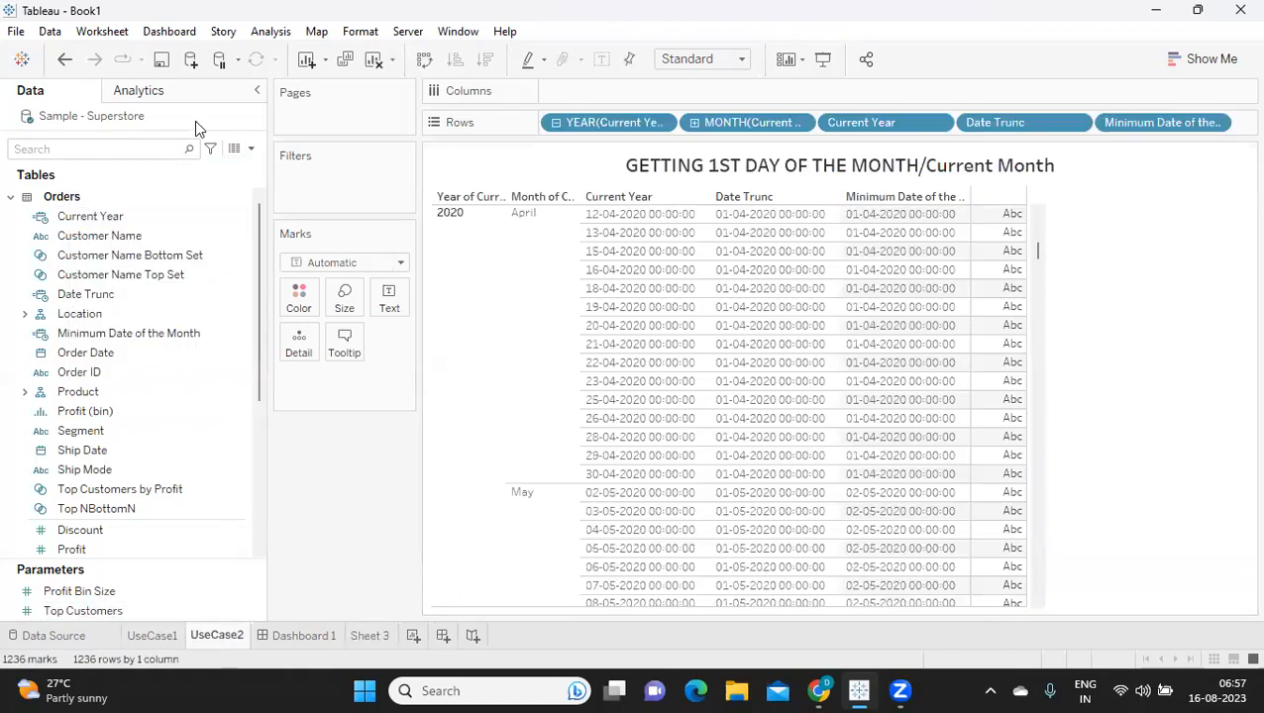
# Create a calculated field on the UseCase2 sheet and name it First Day for Current Month
pyautogui.click(251, 148)
pyautogui.click(196, 166)
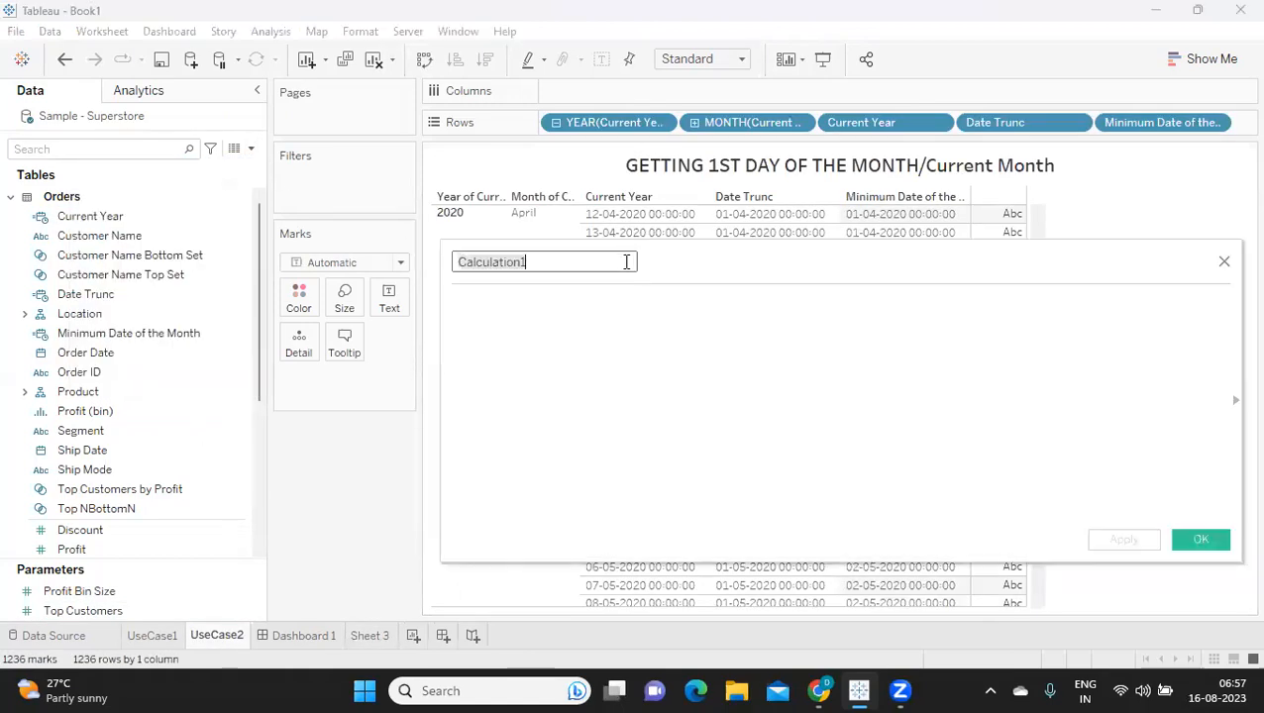
pyautogui.write('First  Da')
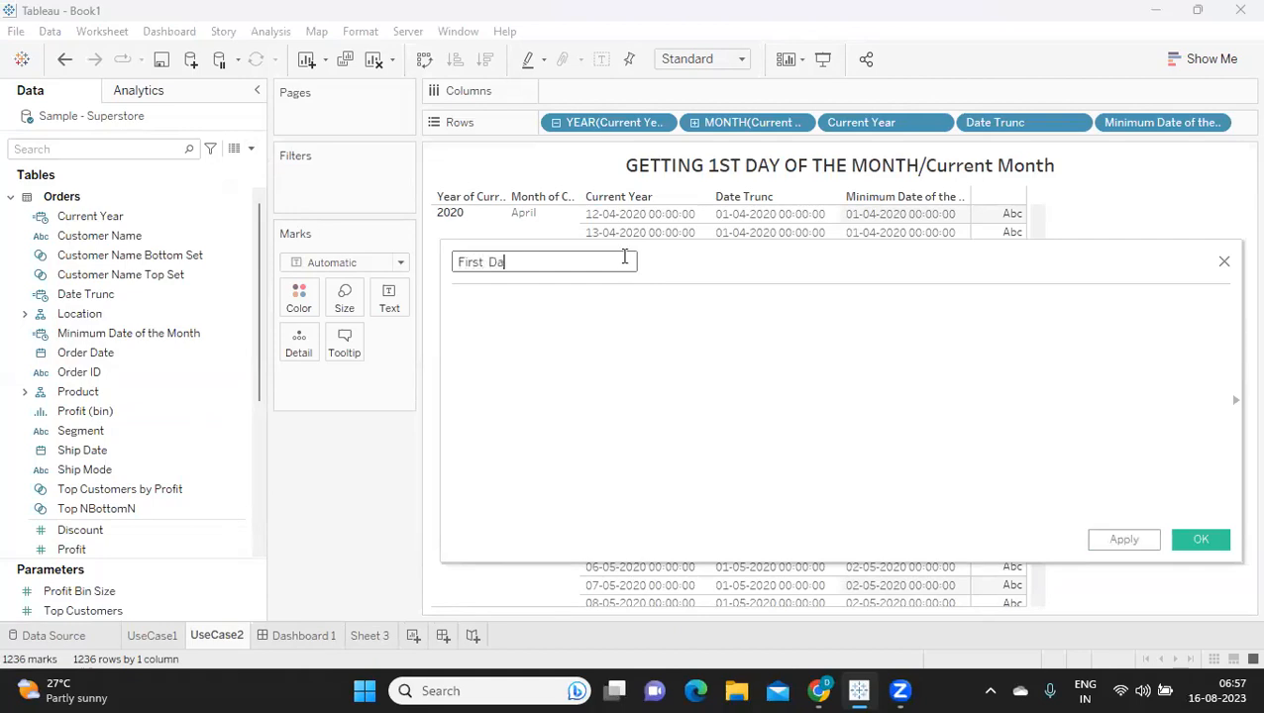
pyautogui.write('y for Current ')
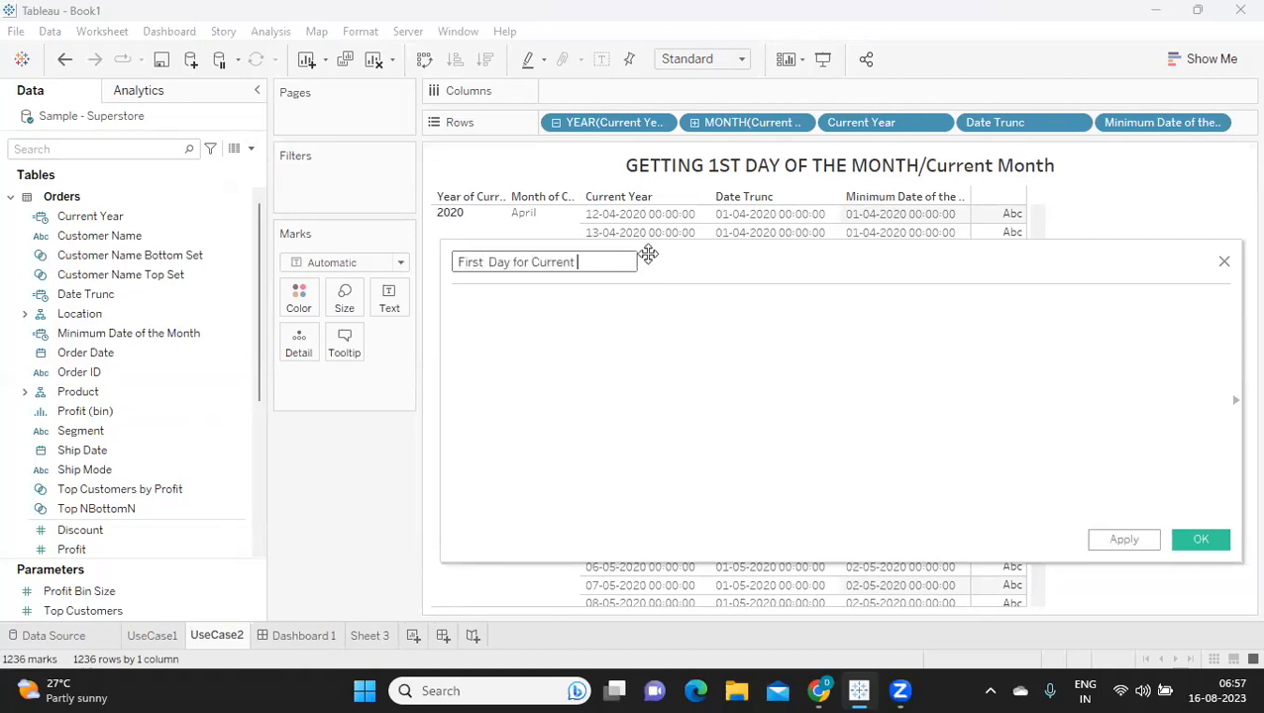
pyautogui.write('Month')
pyautogui.press('Tab')
# Start the First Day for Current Month formula with the DATETRUNC function
pyautogui.write('date')
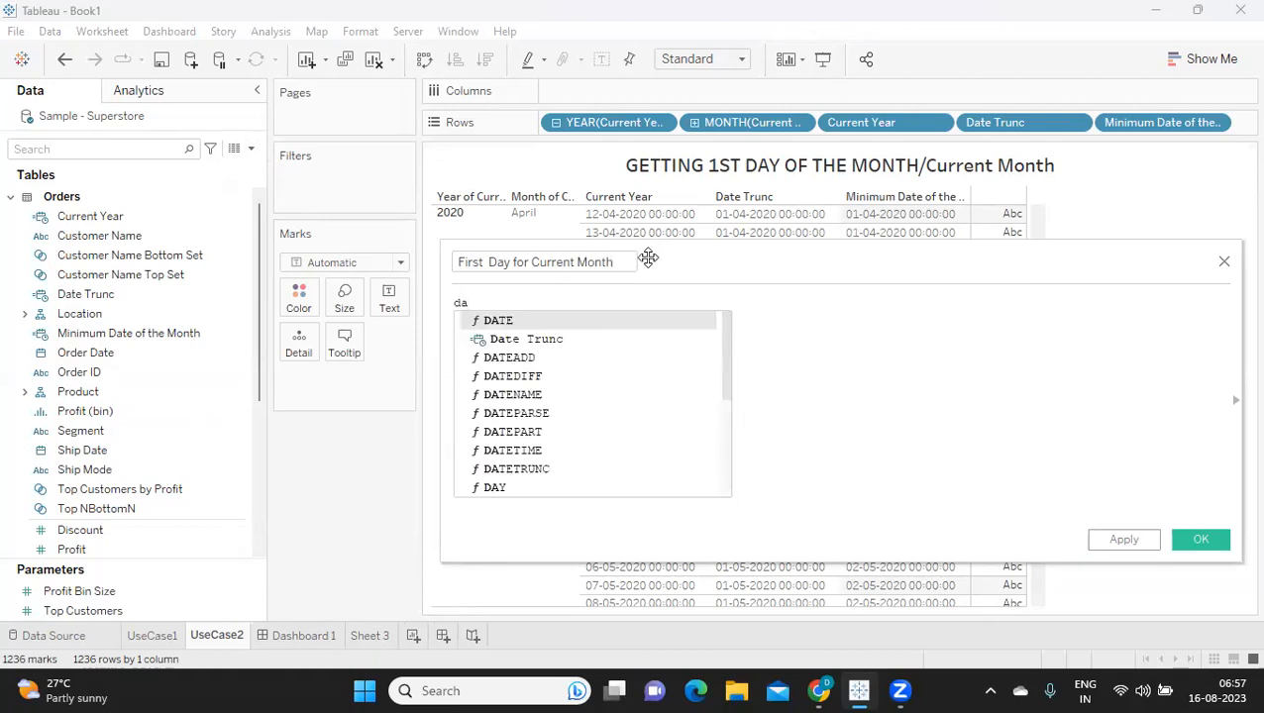
pyautogui.press('Down')
pyautogui.press('Down')
pyautogui.press('Down')
pyautogui.press('Down')
pyautogui.press('Down')
pyautogui.press('Down')
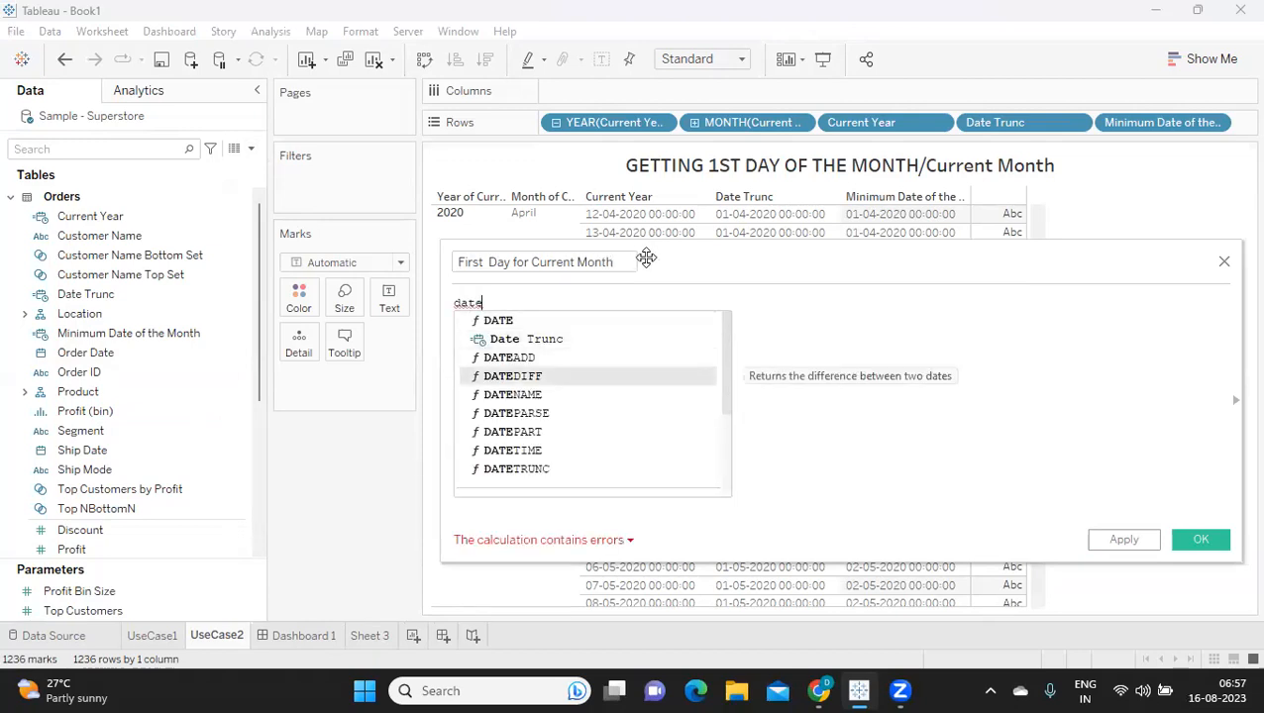
pyautogui.press('Down')
pyautogui.press('Down')
pyautogui.press('Return')
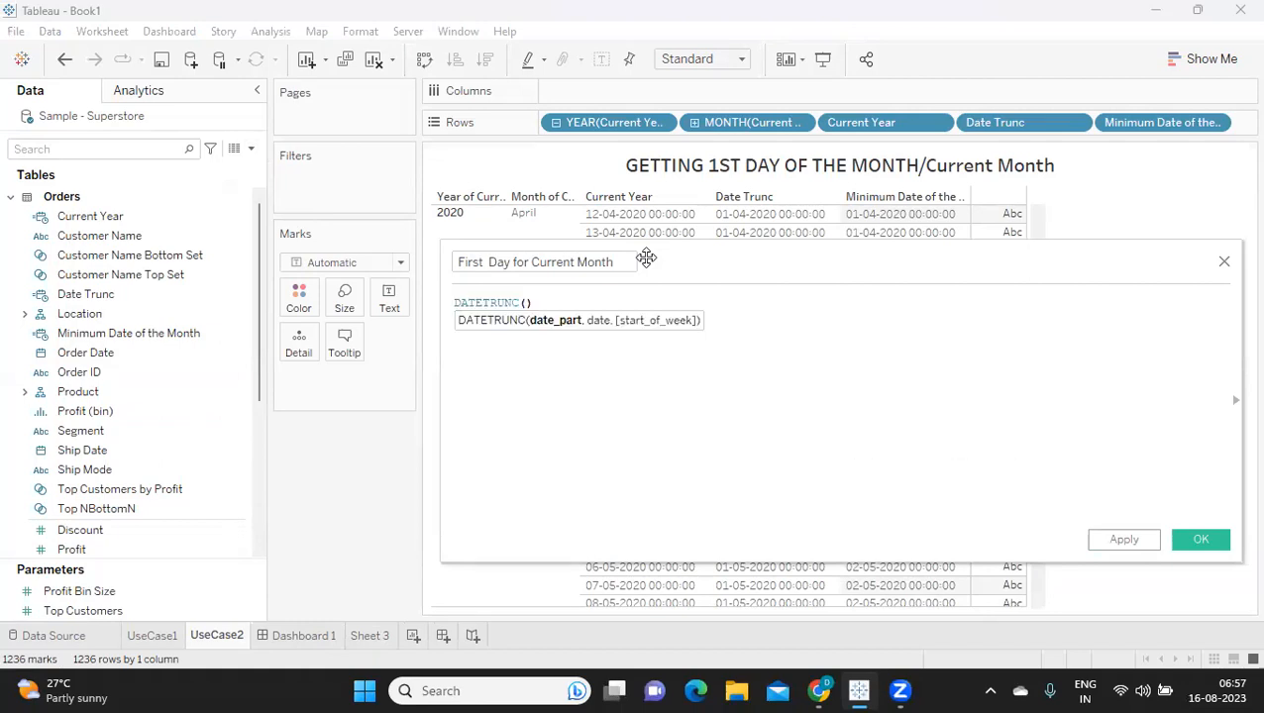
# Complete the DATETRUNC arguments with 'month' and TODAY(), and save the calculated field
pyautogui.write("'month',")
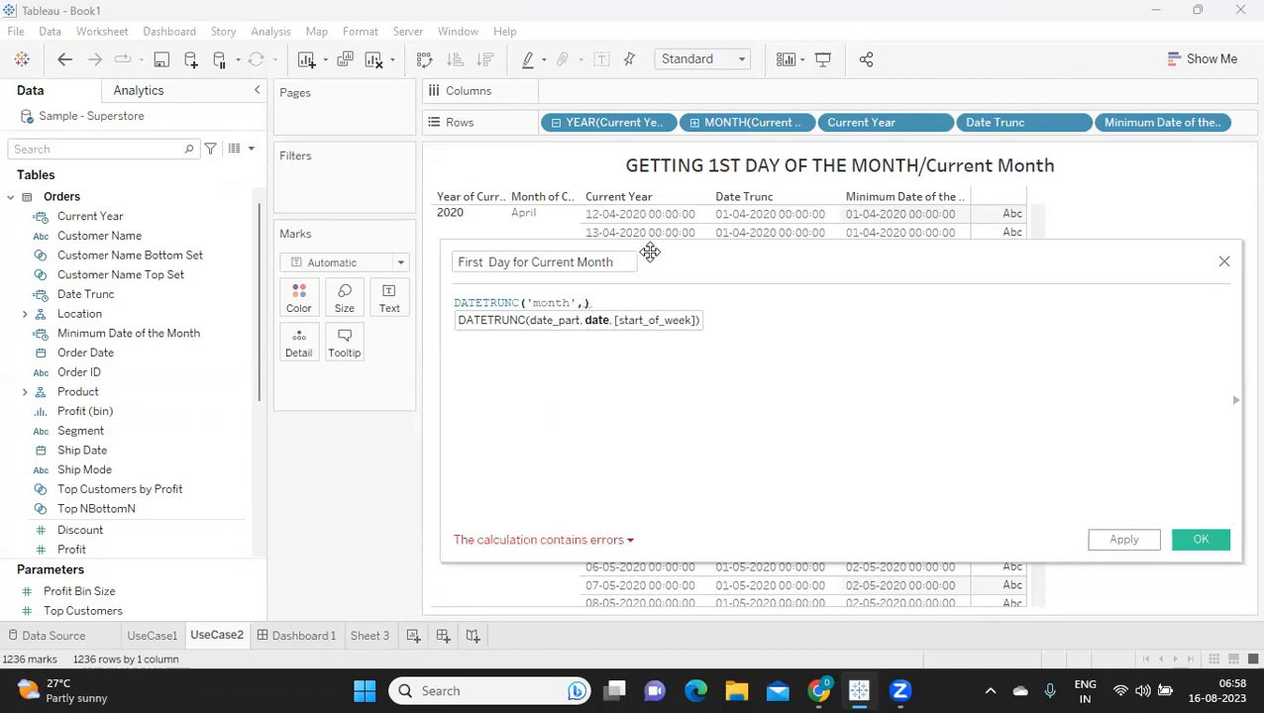
pyautogui.write('tod')
pyautogui.press('Return')
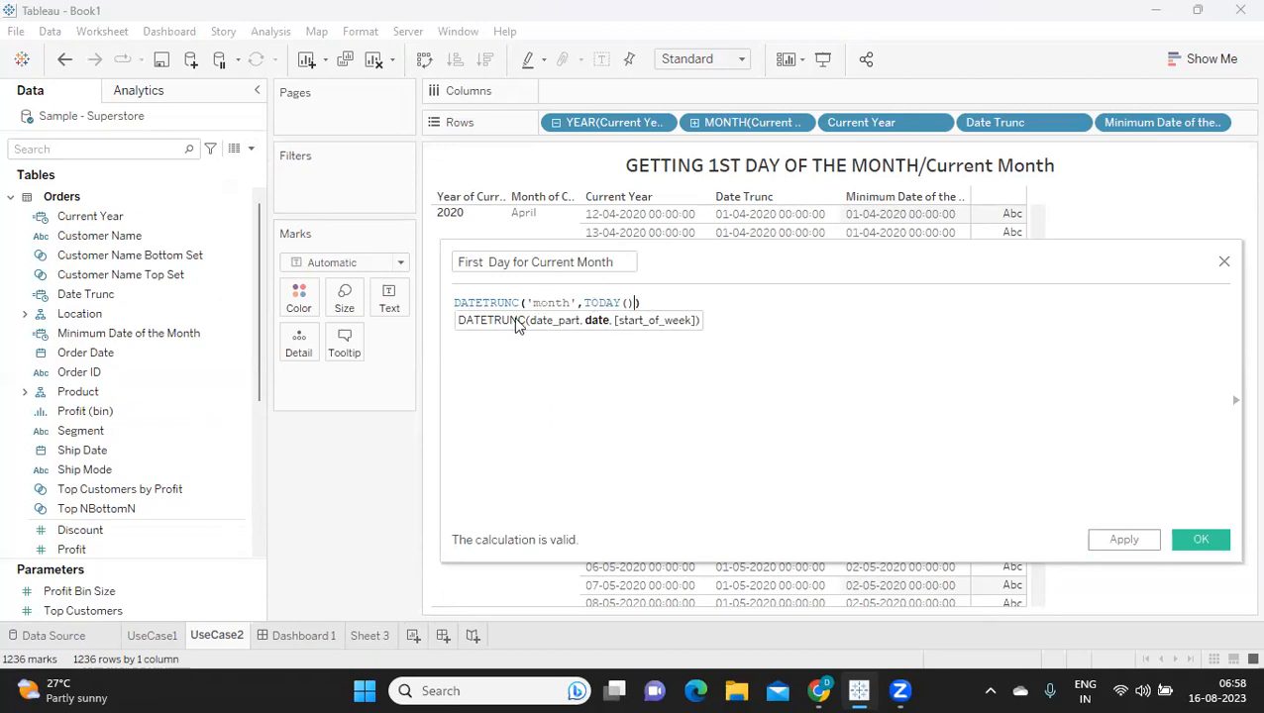
pyautogui.click(1120, 545)
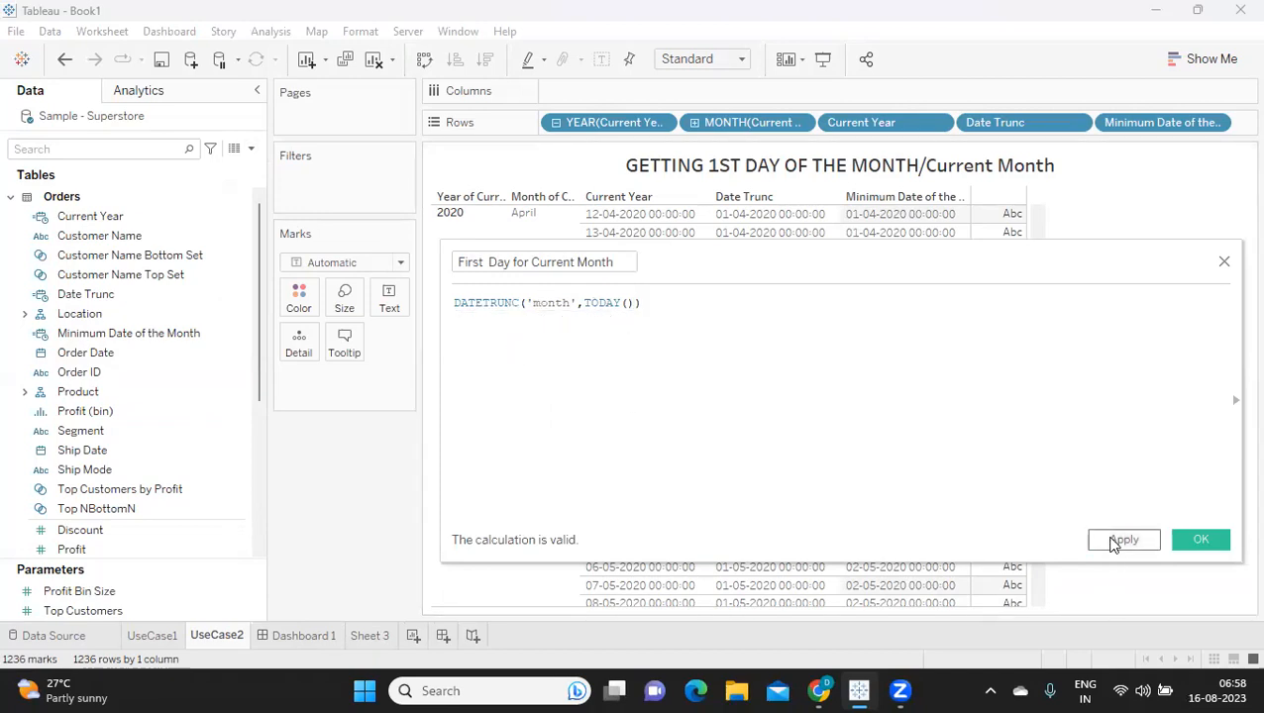
pyautogui.click(1195, 543)
# Add First Day for Current Month to the end of Rows as a discrete exact date
pyautogui.moveTo(39, 539); pyautogui.dragTo(1221, 130)
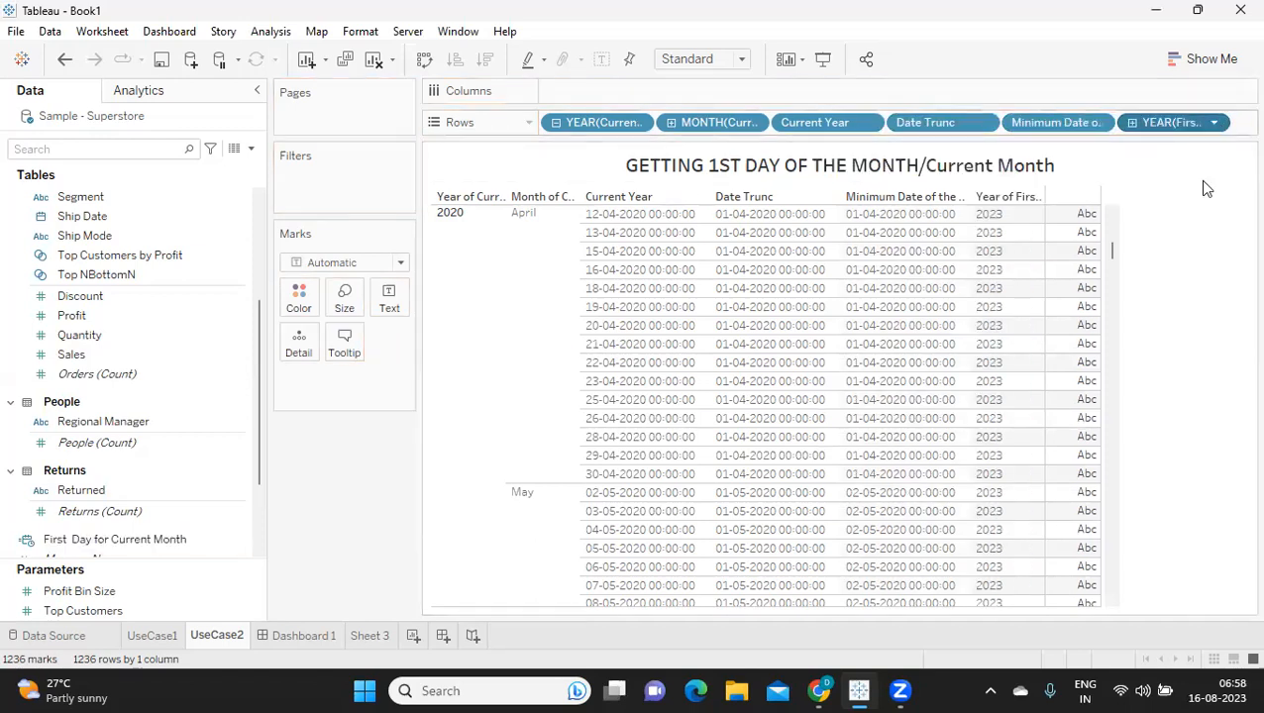
pyautogui.click(1213, 122)
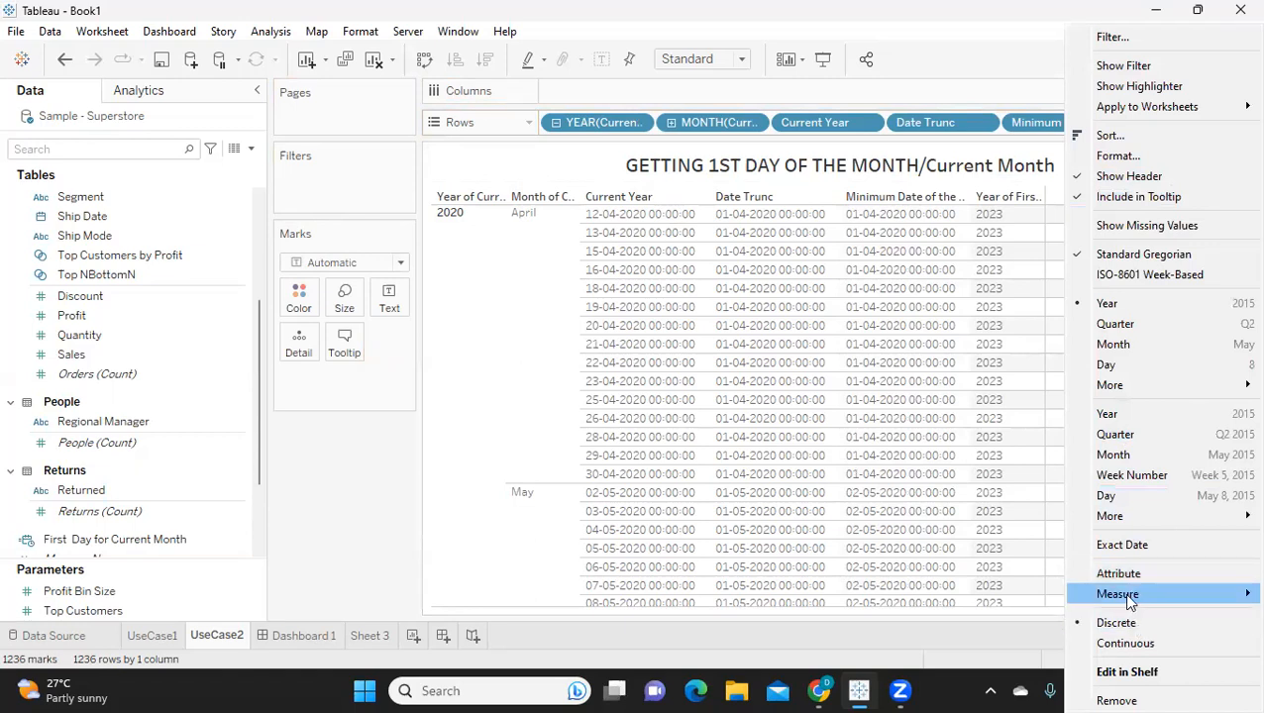
pyautogui.click(1122, 544)
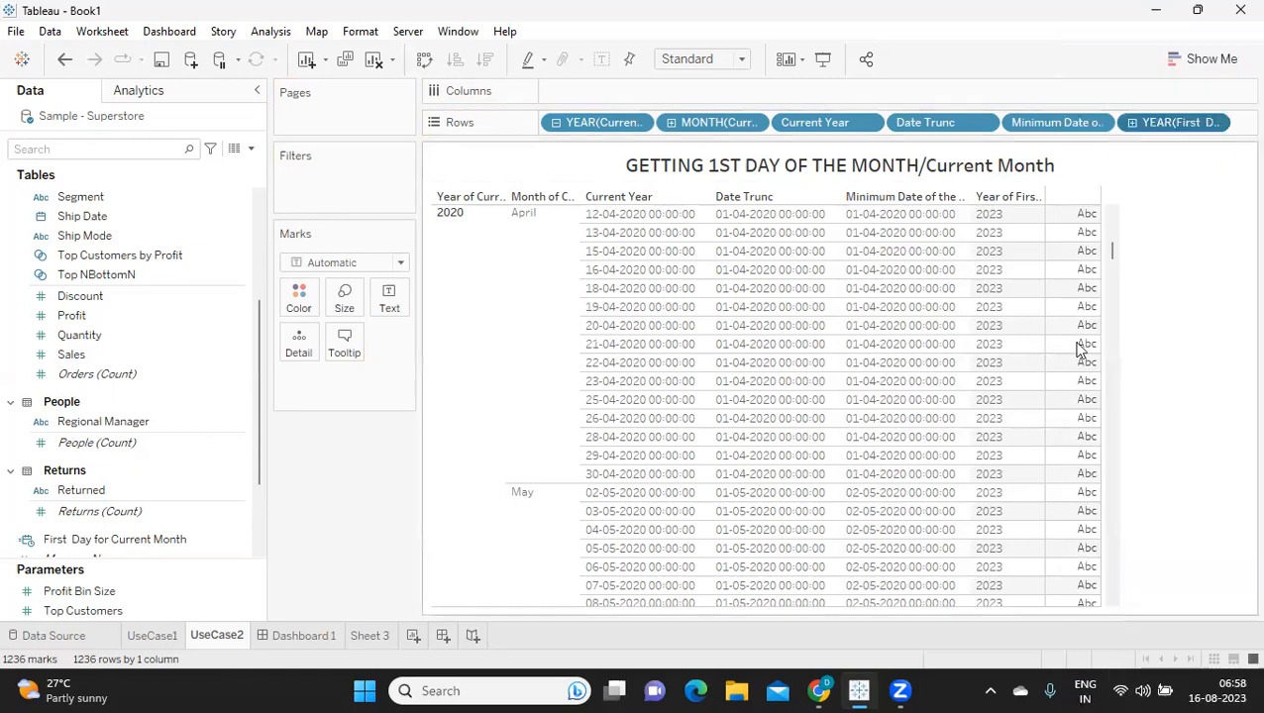
pyautogui.click(1219, 123)
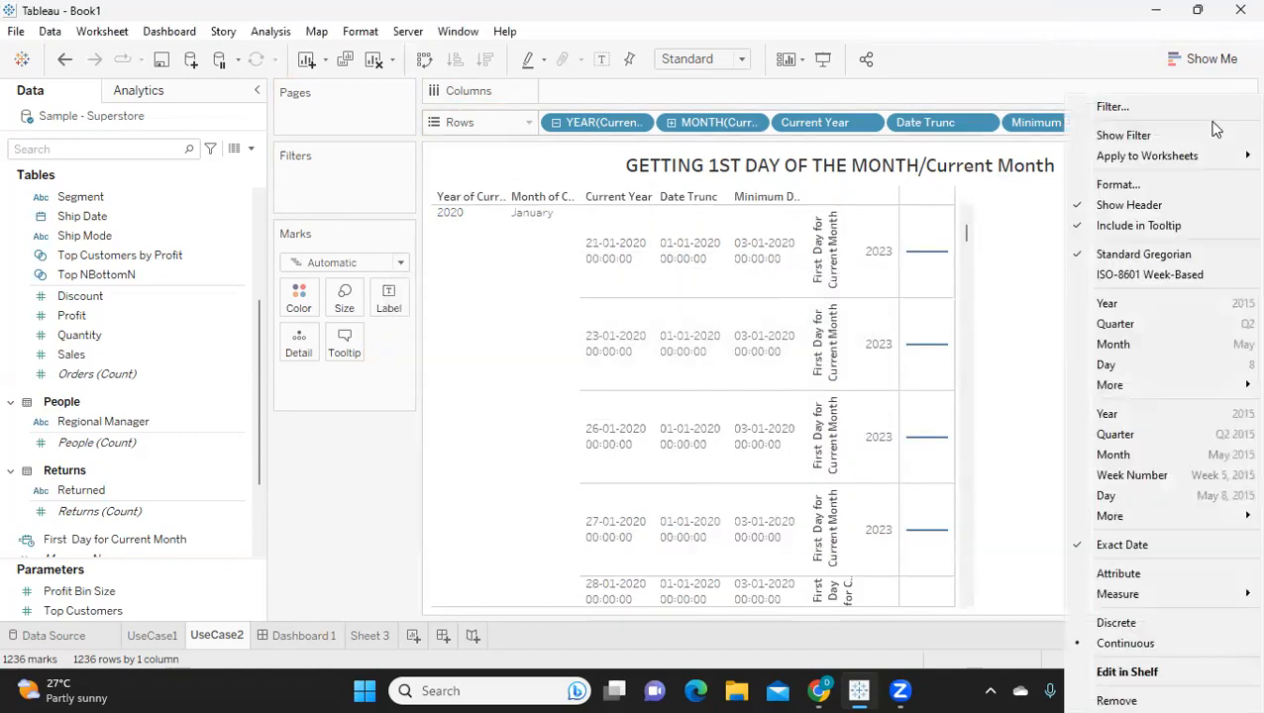
pyautogui.click(1124, 624)
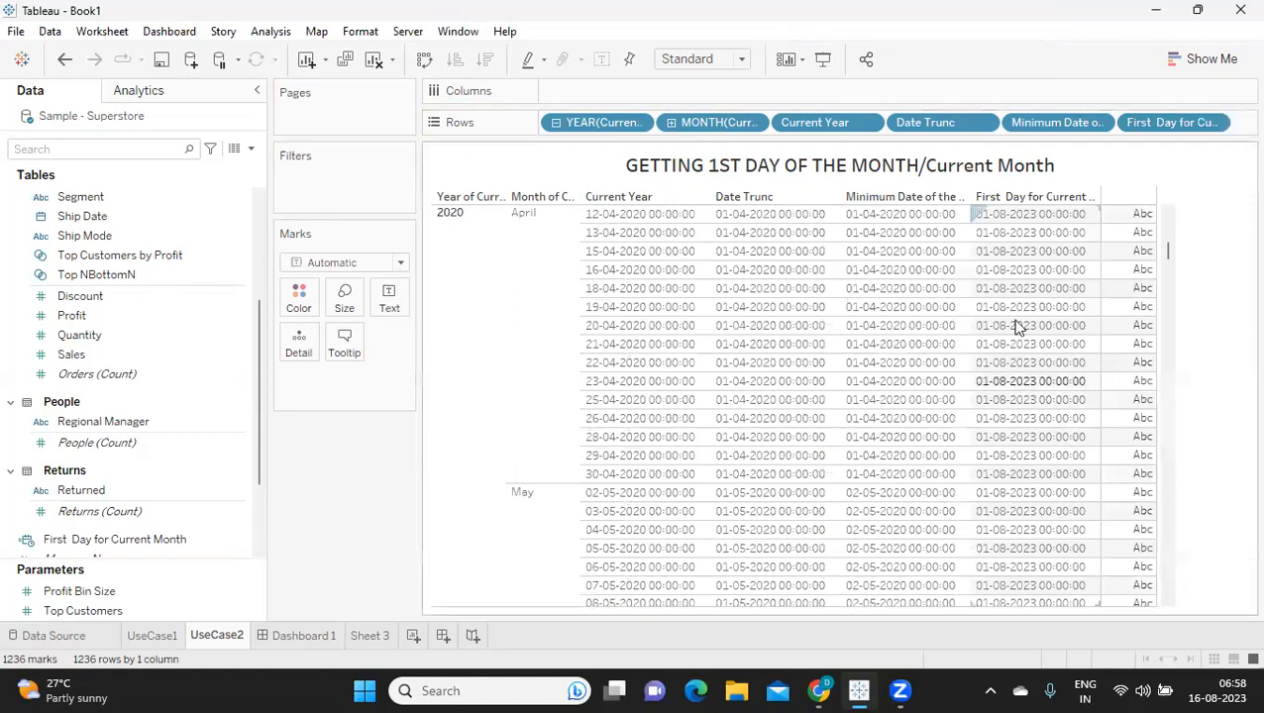